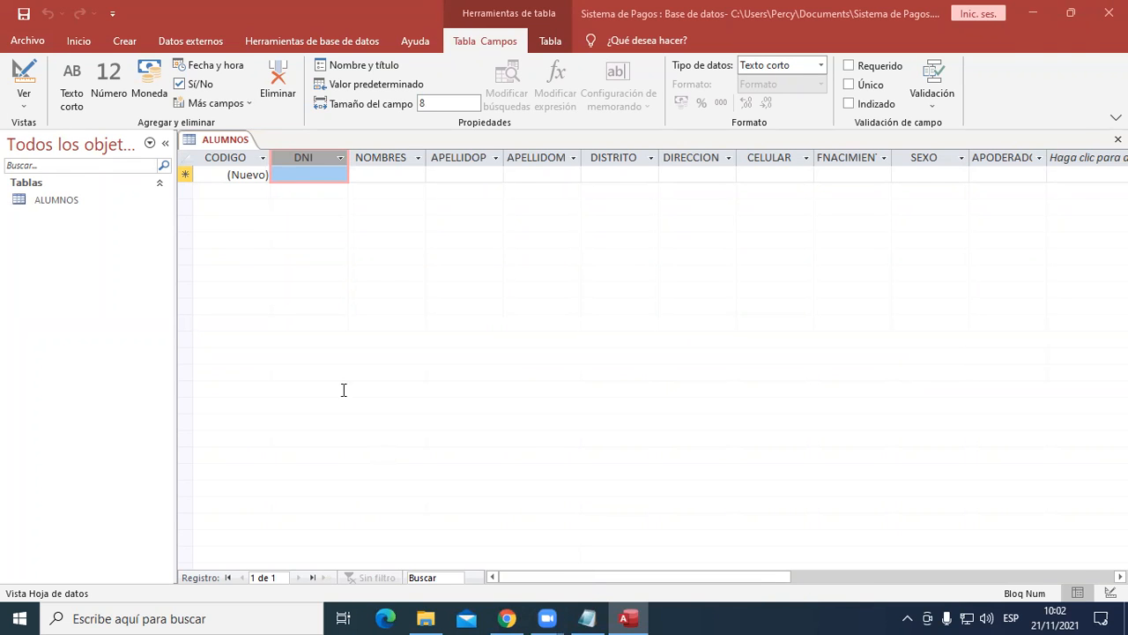
{"action": "key", "text": "alt+Tab"}
{"action": "left_click", "coordinate": [979, 13]}
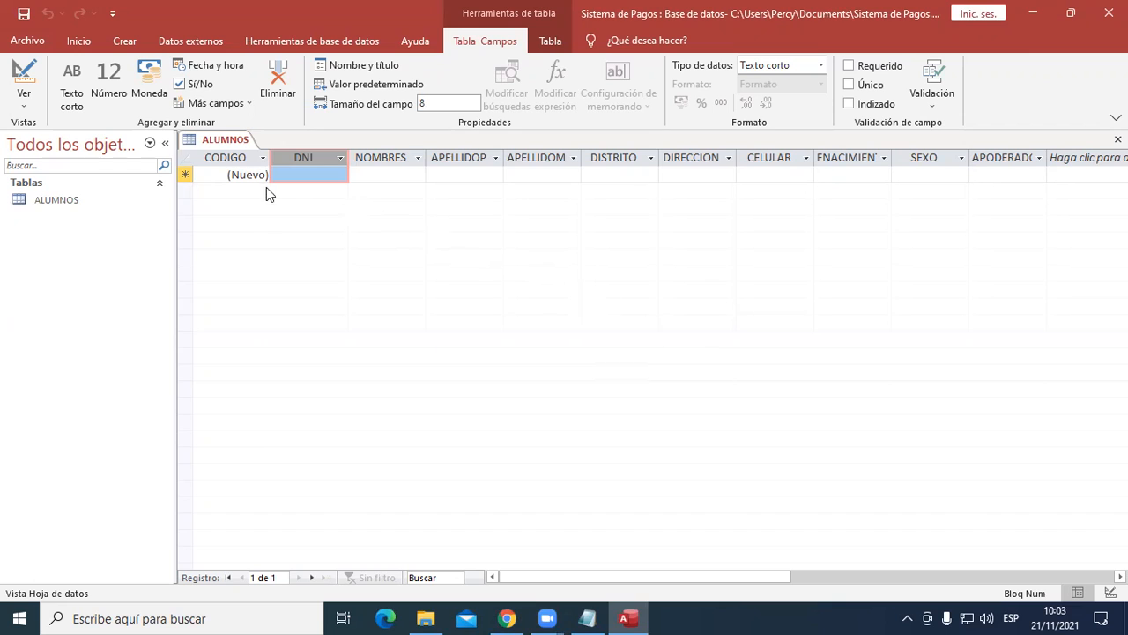
- Set the field size of the DNI field in the ALUMNOS table to 8
{"action": "left_click", "coordinate": [231, 159]}
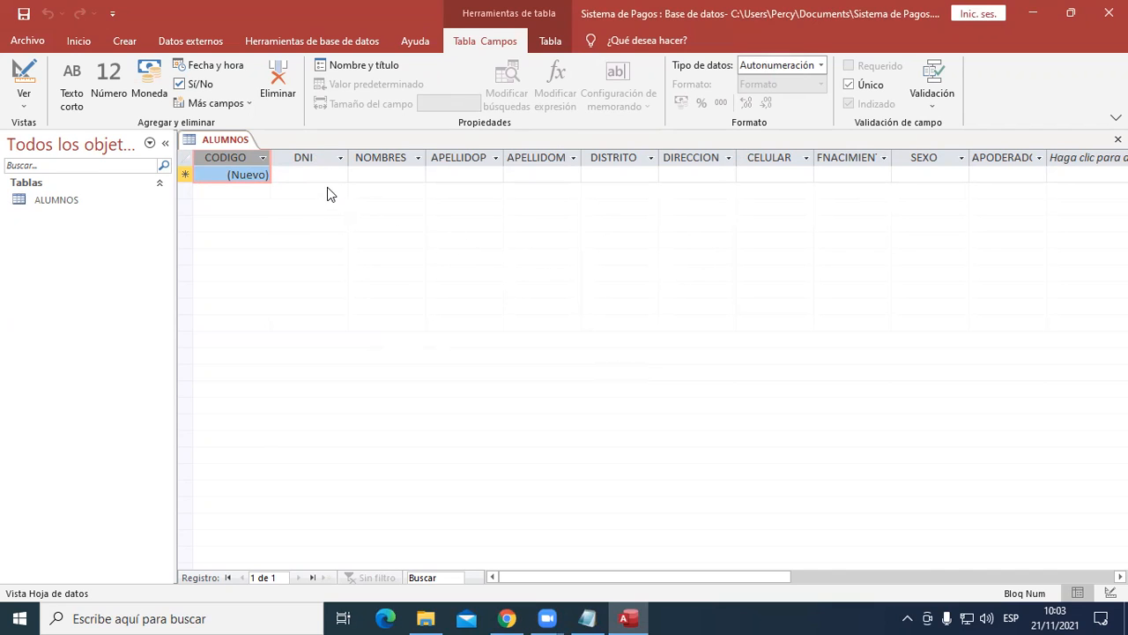
{"action": "left_click", "coordinate": [312, 157]}
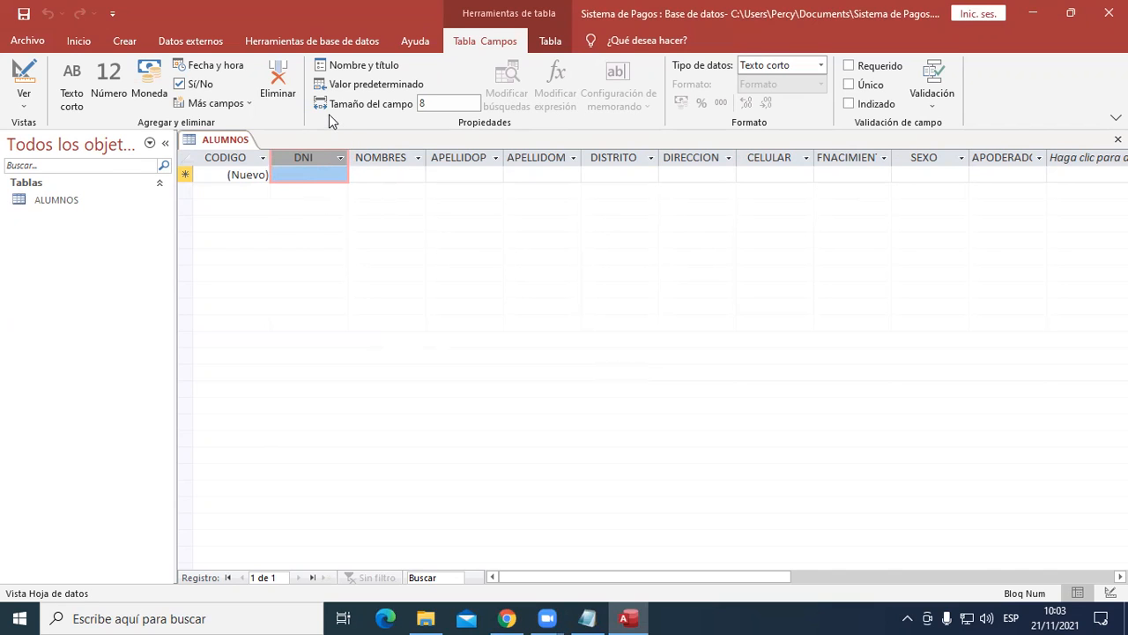
{"action": "left_click", "coordinate": [442, 103]}
{"action": "type", "text": "8"}
{"action": "key", "text": "Return"}
{"action": "left_click", "coordinate": [454, 104]}
- Widen the NOMBRES column and set its field size to 80
{"action": "left_click", "coordinate": [399, 157]}
{"action": "left_click_drag", "start_coordinate": [425, 157], "coordinate": [450, 157]}
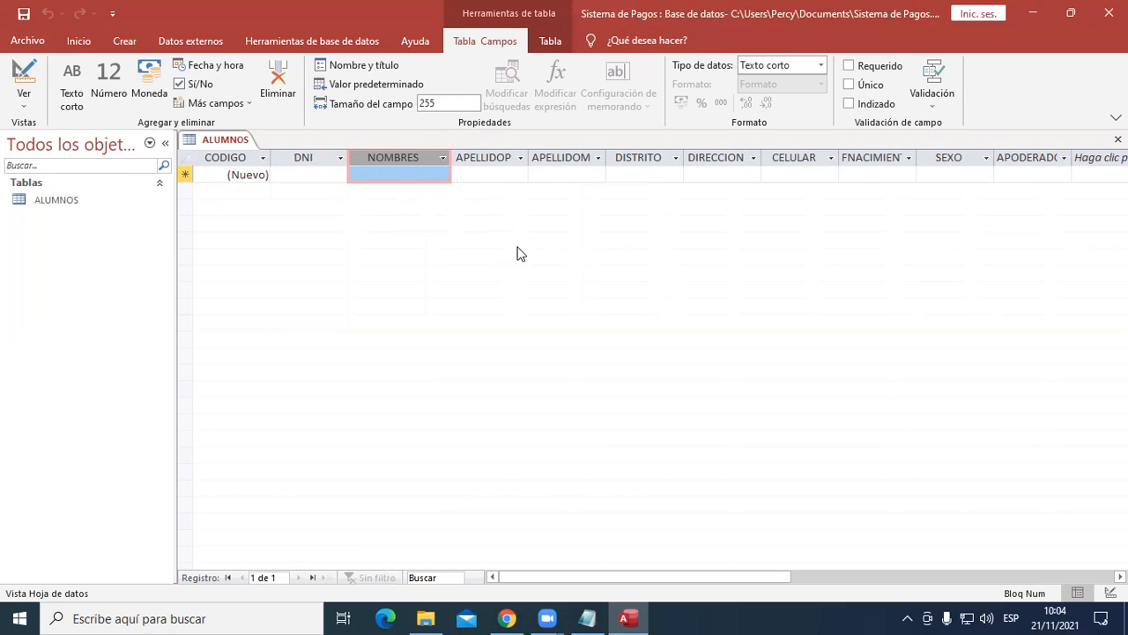
{"action": "left_click", "coordinate": [450, 103]}
{"action": "double_click", "coordinate": [448, 104]}
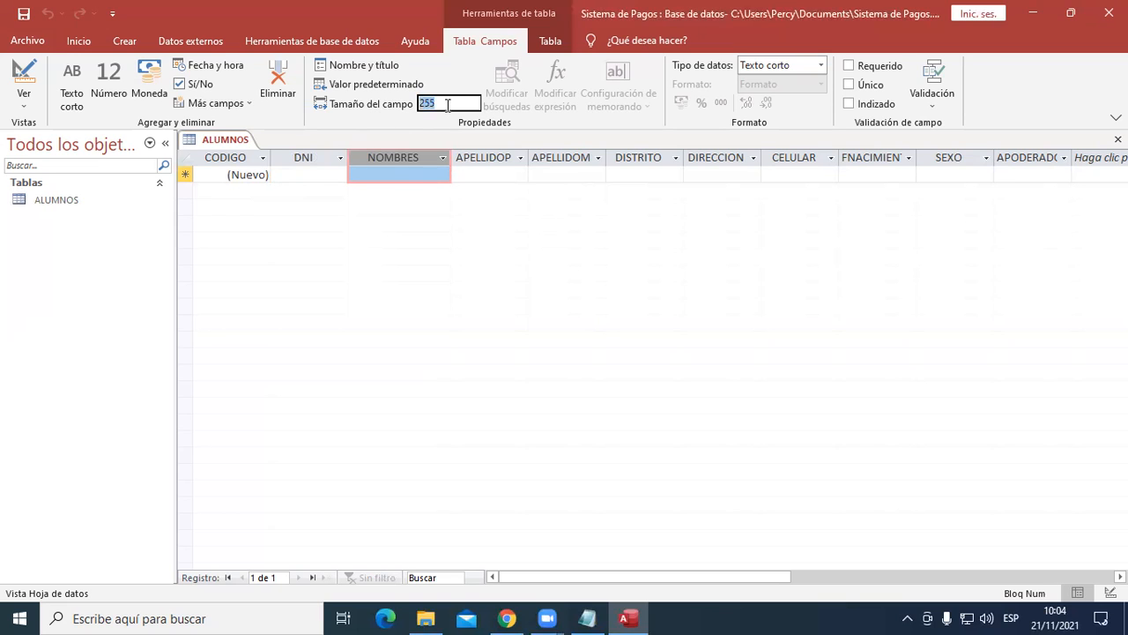
{"action": "key", "text": "BackSpace"}
{"action": "type", "text": "80"}
{"action": "key", "text": "Return"}
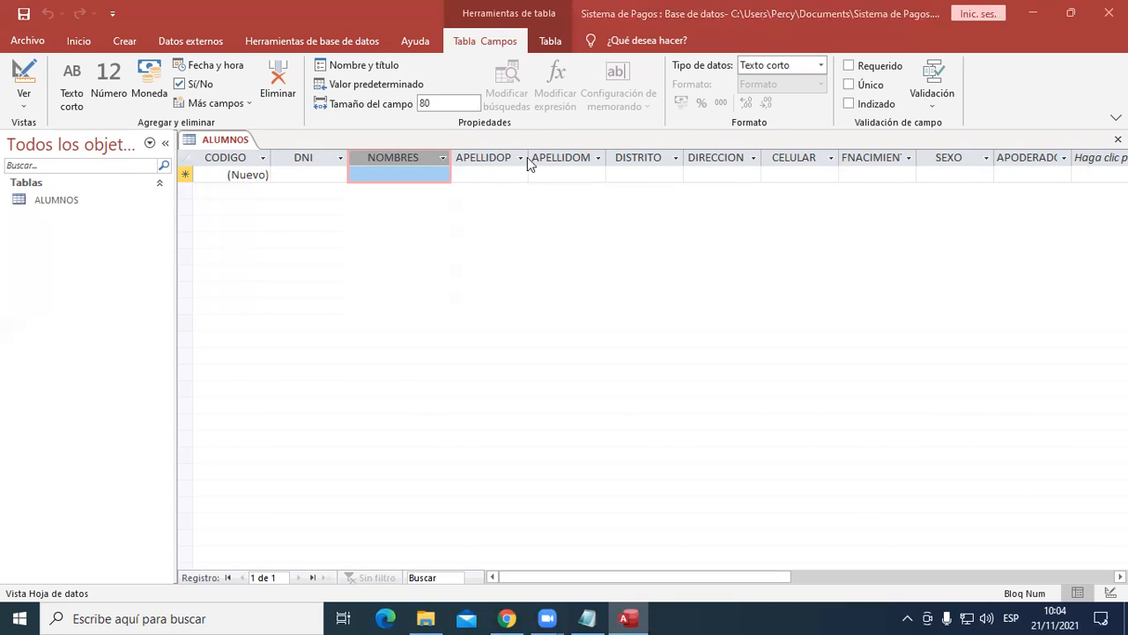
- Widen the APELLIDOP column and set its field size to 80
{"action": "left_click", "coordinate": [491, 161]}
{"action": "left_click_drag", "start_coordinate": [527, 157], "coordinate": [565, 155]}
{"action": "left_click", "coordinate": [451, 104]}
{"action": "type", "text": "80"}
{"action": "key", "text": "Return"}
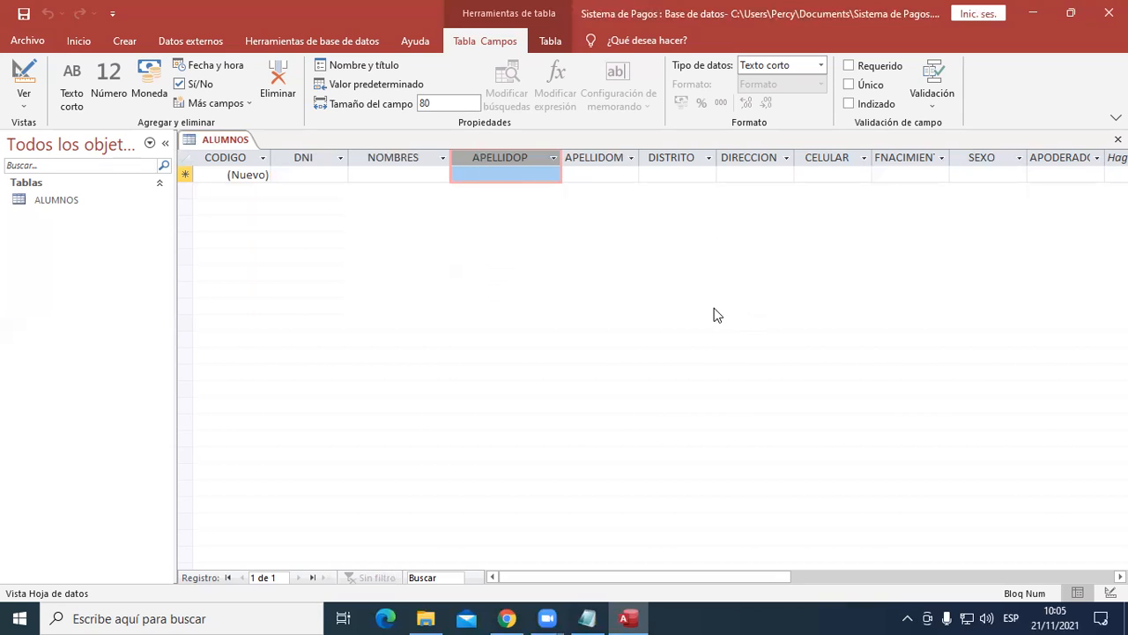
- Give the APELLIDOP field the title APELLIDO PATERNO, keeping its name, and widen the column to fit the title
{"action": "left_click", "coordinate": [371, 74]}
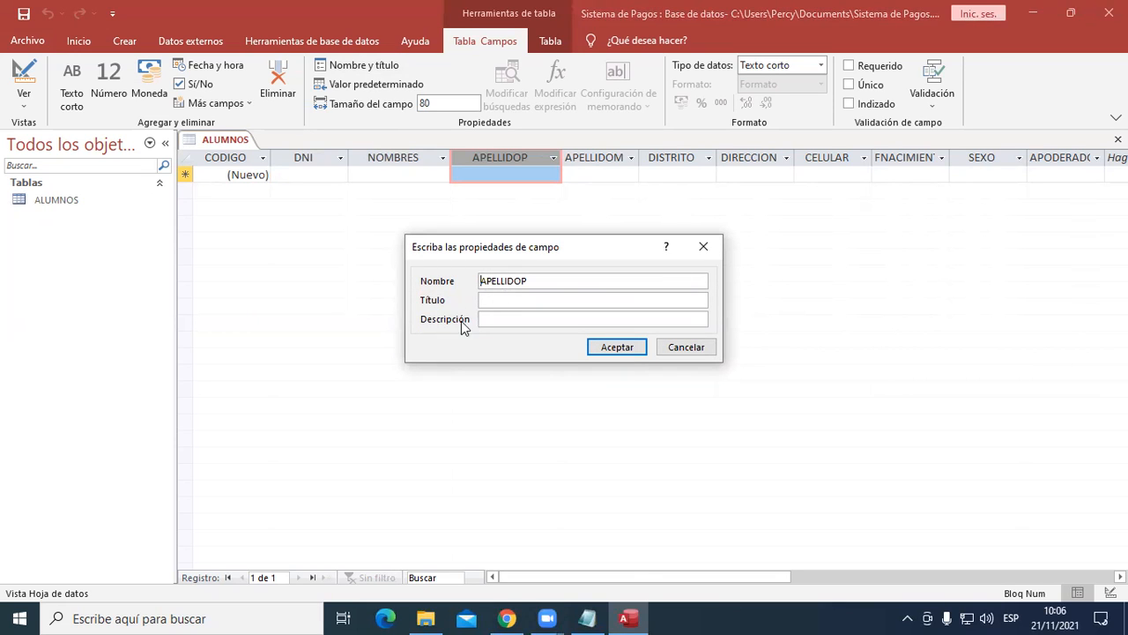
{"action": "left_click", "coordinate": [502, 301]}
{"action": "key", "text": "Caps_Lock"}
{"action": "type", "text": "APELL"}
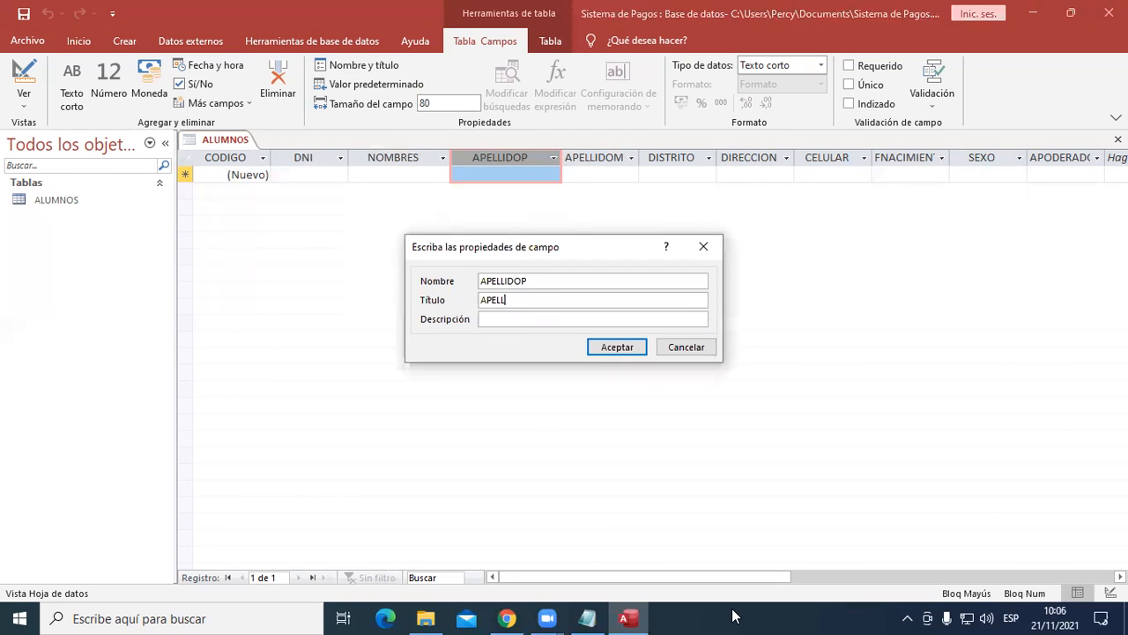
{"action": "type", "text": "IDO PATER"}
{"action": "type", "text": "NO"}
{"action": "key", "text": "Return"}
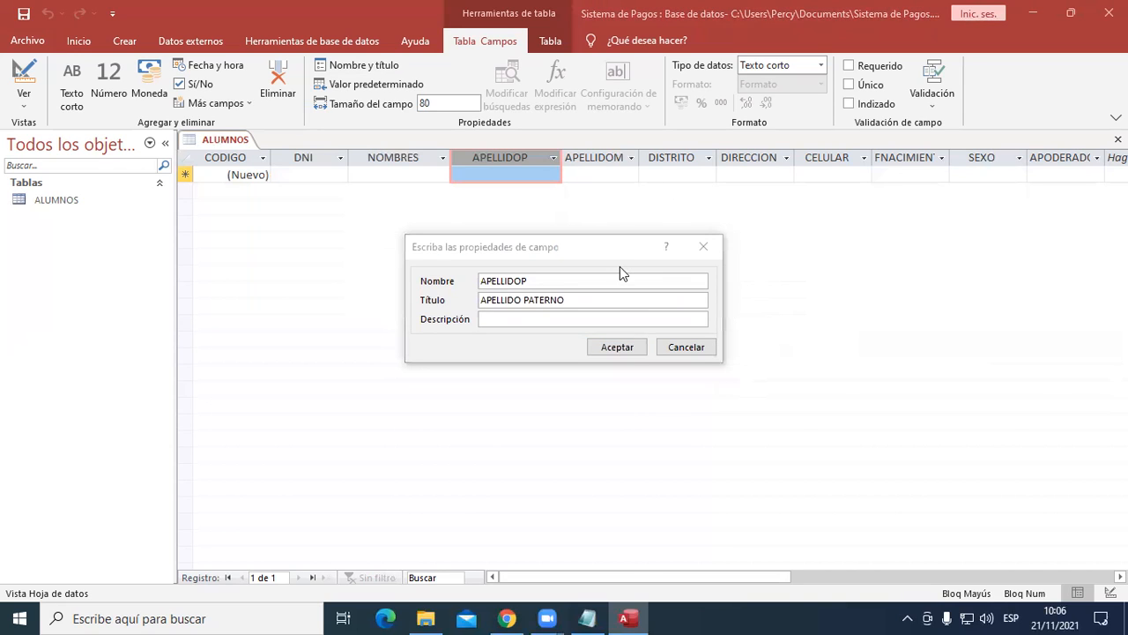
{"action": "left_click", "coordinate": [633, 298]}
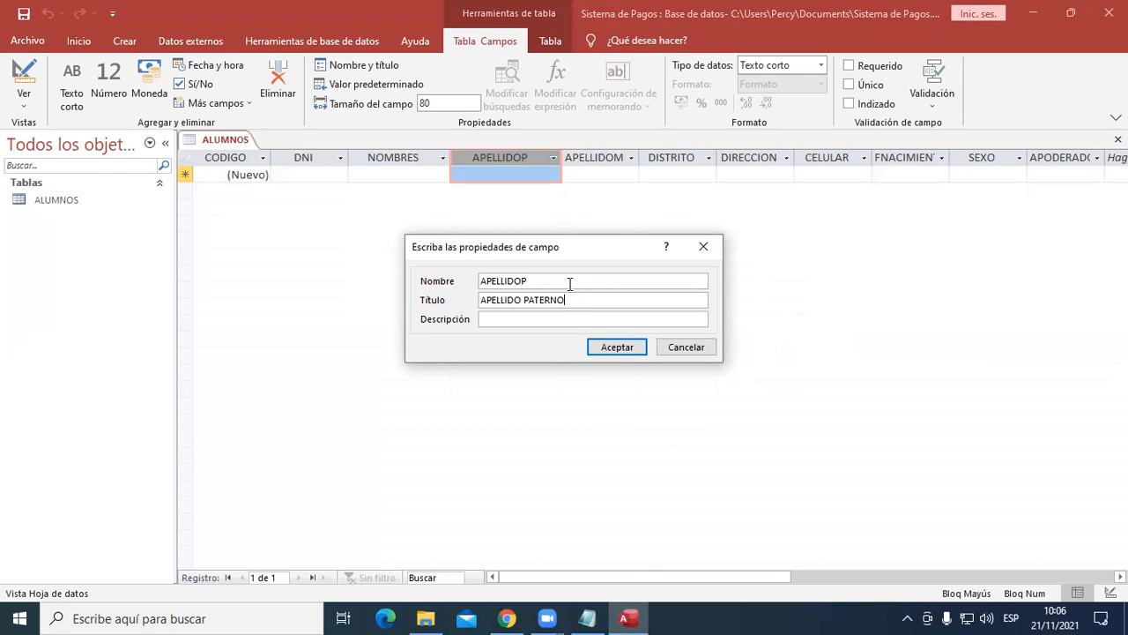
{"action": "left_click_drag", "start_coordinate": [570, 284], "coordinate": [458, 280]}
{"action": "left_click_drag", "start_coordinate": [573, 304], "coordinate": [433, 300]}
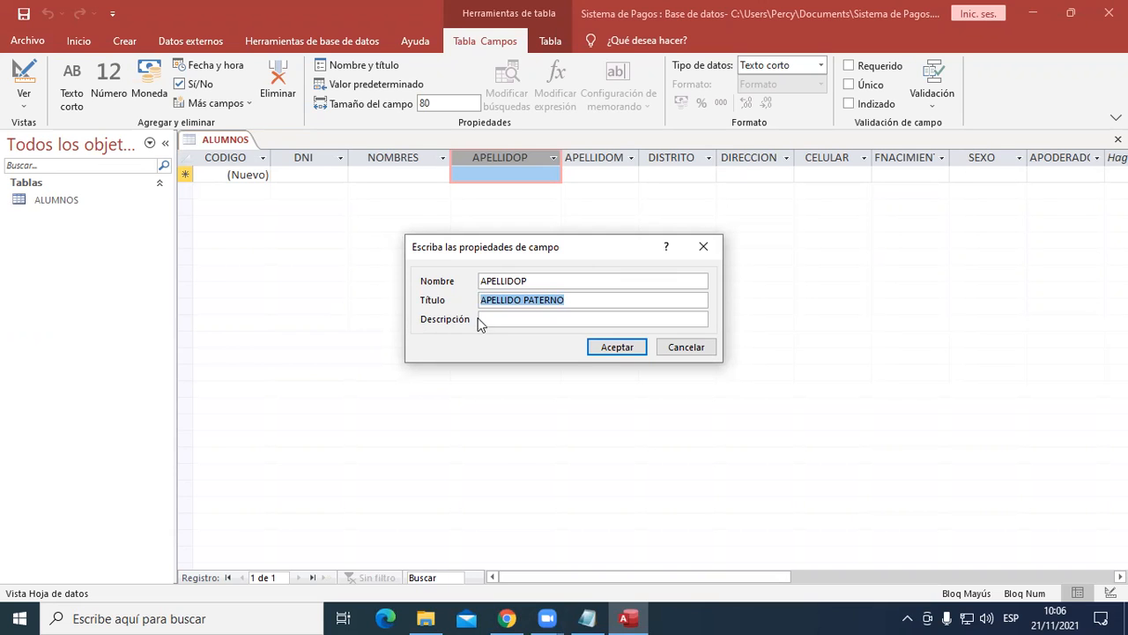
{"action": "left_click_drag", "start_coordinate": [522, 281], "coordinate": [432, 279]}
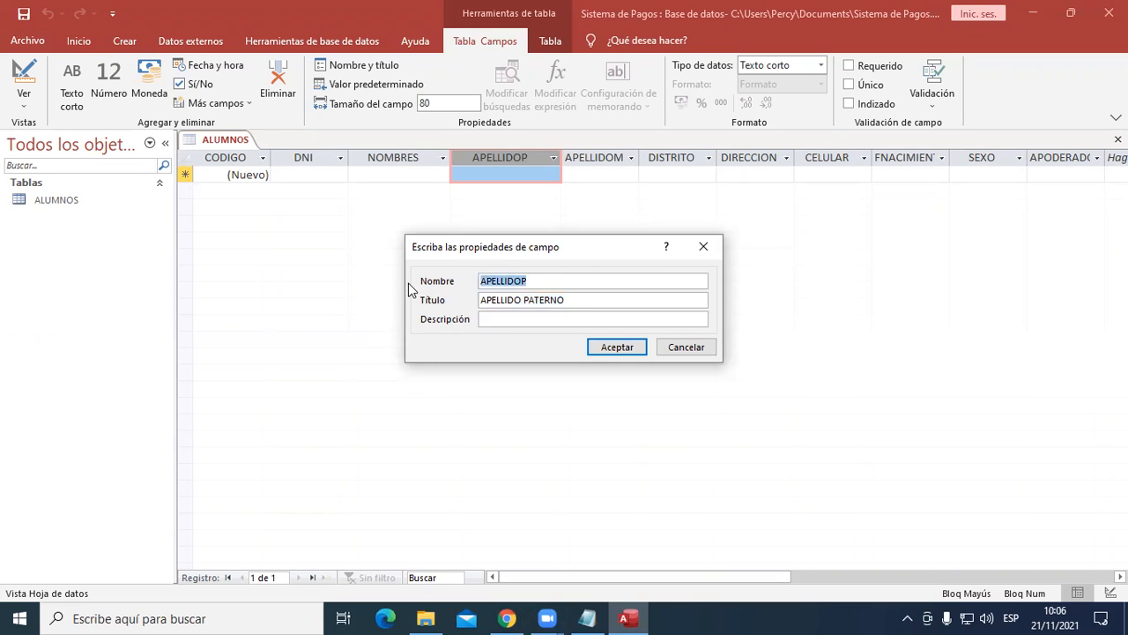
{"action": "left_click", "coordinate": [584, 300]}
{"action": "left_click_drag", "start_coordinate": [552, 300], "coordinate": [432, 297]}
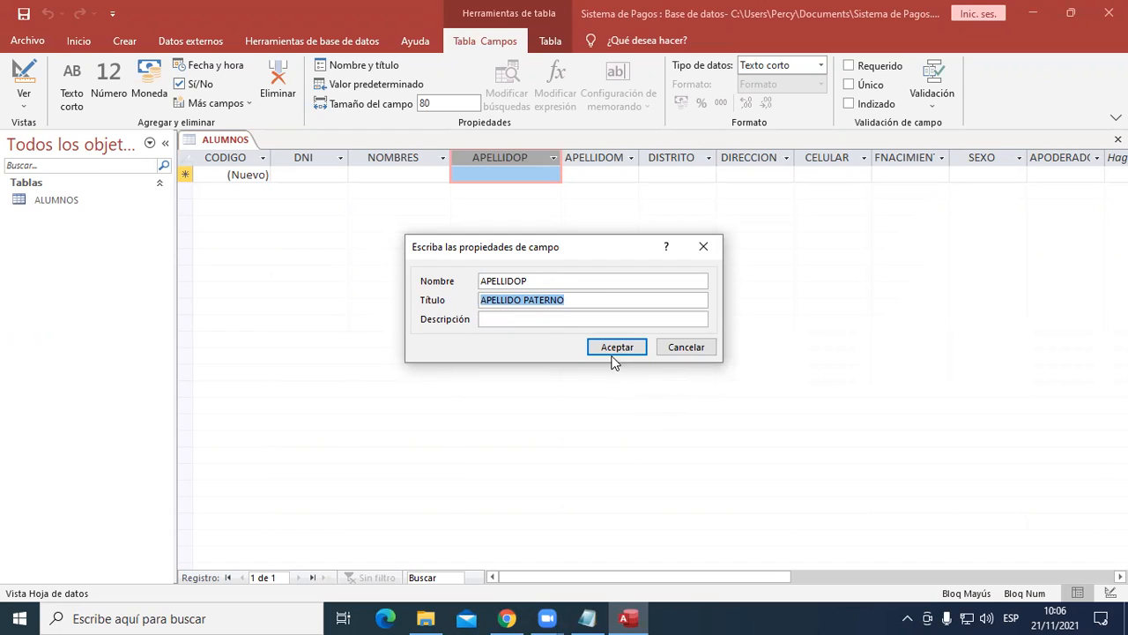
{"action": "left_click_drag", "start_coordinate": [546, 278], "coordinate": [460, 279]}
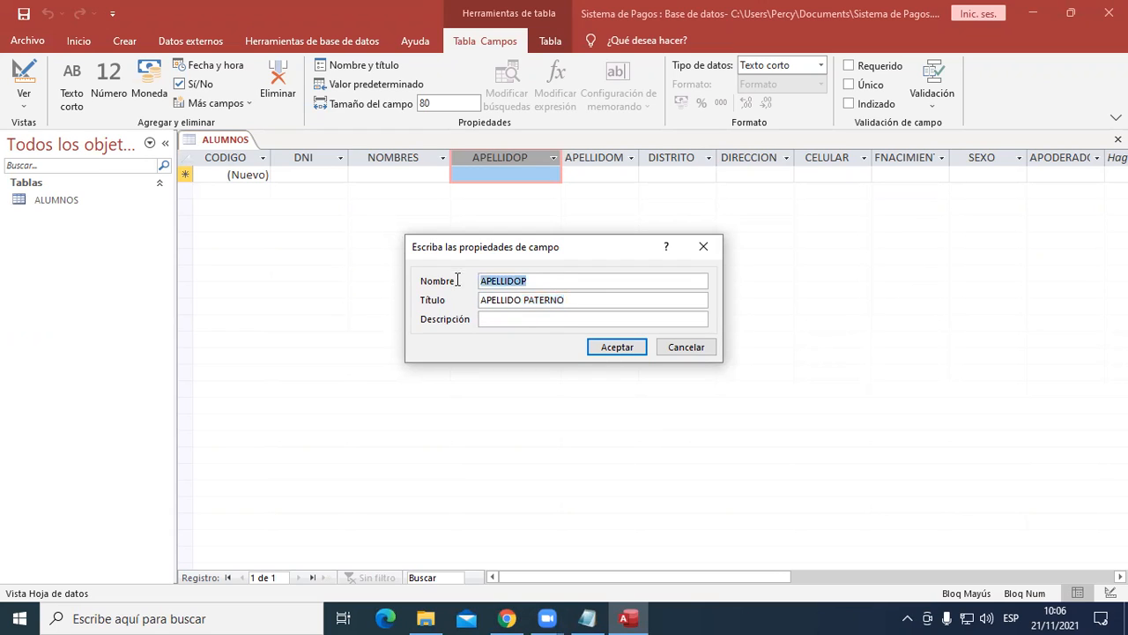
{"action": "left_click", "coordinate": [597, 347]}
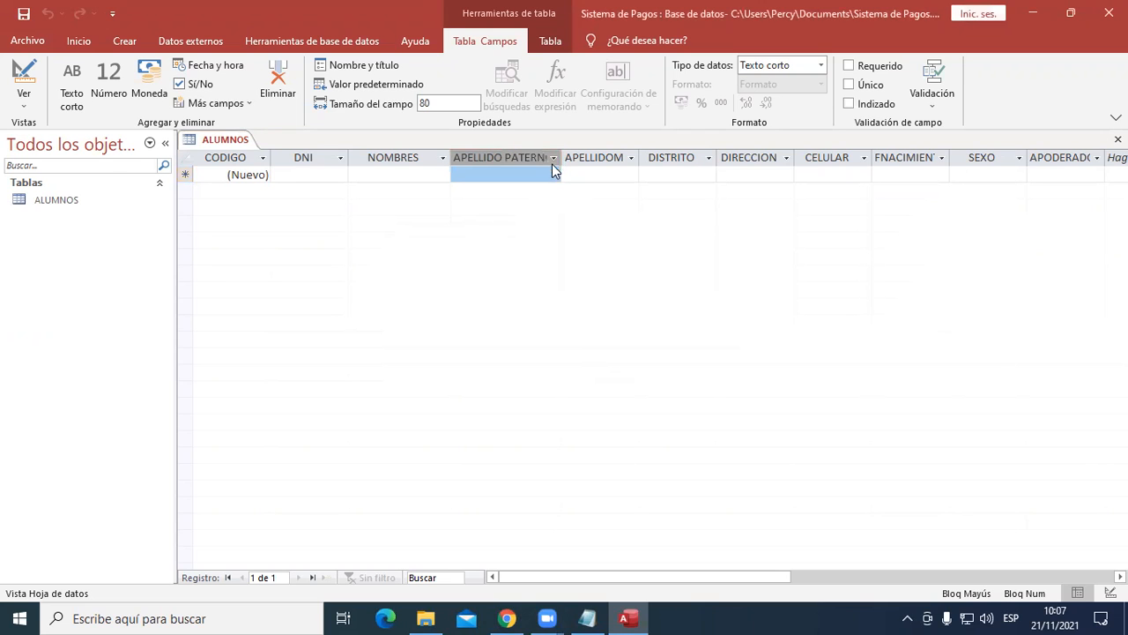
{"action": "left_click_drag", "start_coordinate": [567, 155], "coordinate": [593, 157]}
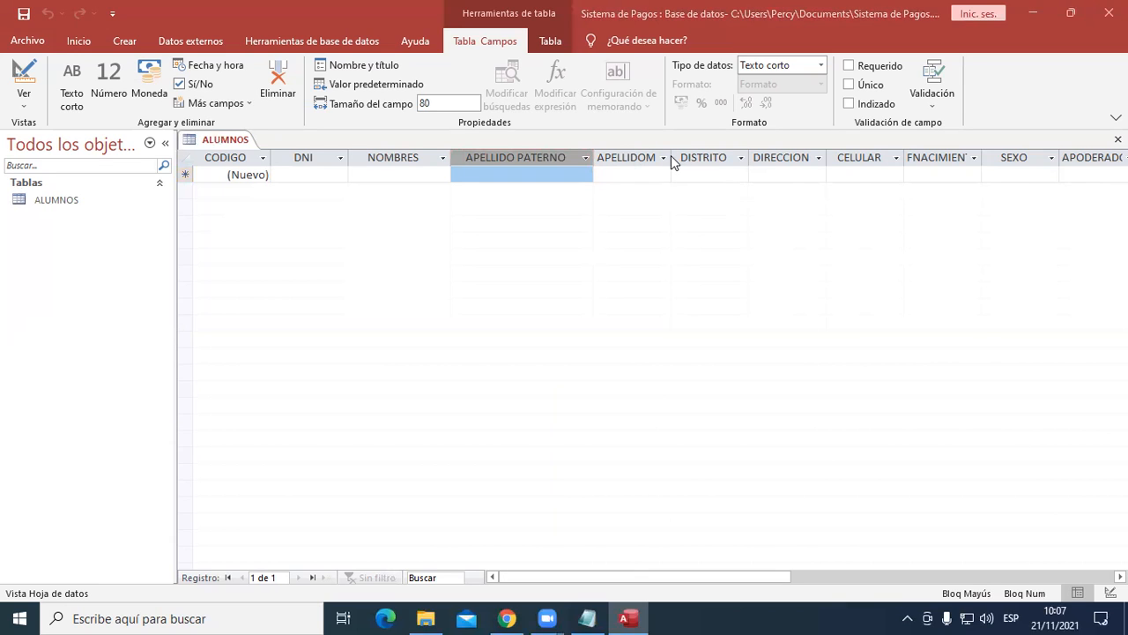
- Widen the APELLIDOM column and set its field size to 80
{"action": "left_click_drag", "start_coordinate": [699, 155], "coordinate": [734, 157]}
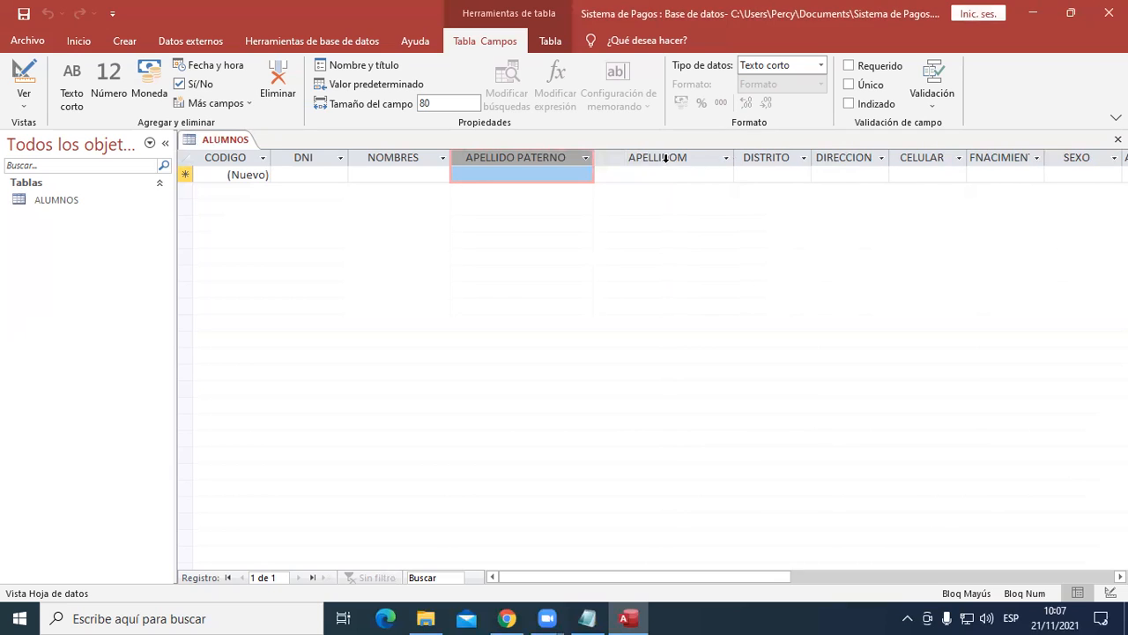
{"action": "left_click", "coordinate": [667, 159]}
{"action": "double_click", "coordinate": [440, 103]}
{"action": "type", "text": "80"}
{"action": "key", "text": "Return"}
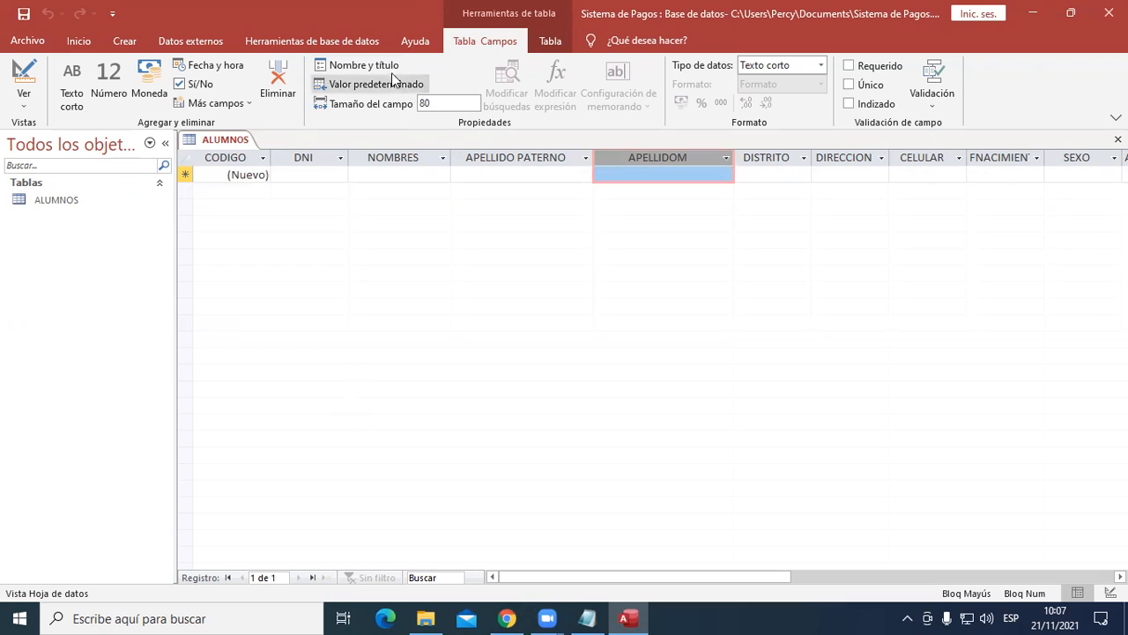
- Give the APELLIDOM field the title APELLIDO MATERNO
{"action": "left_click", "coordinate": [357, 65]}
{"action": "left_click", "coordinate": [507, 300]}
{"action": "type", "text": "AP"}
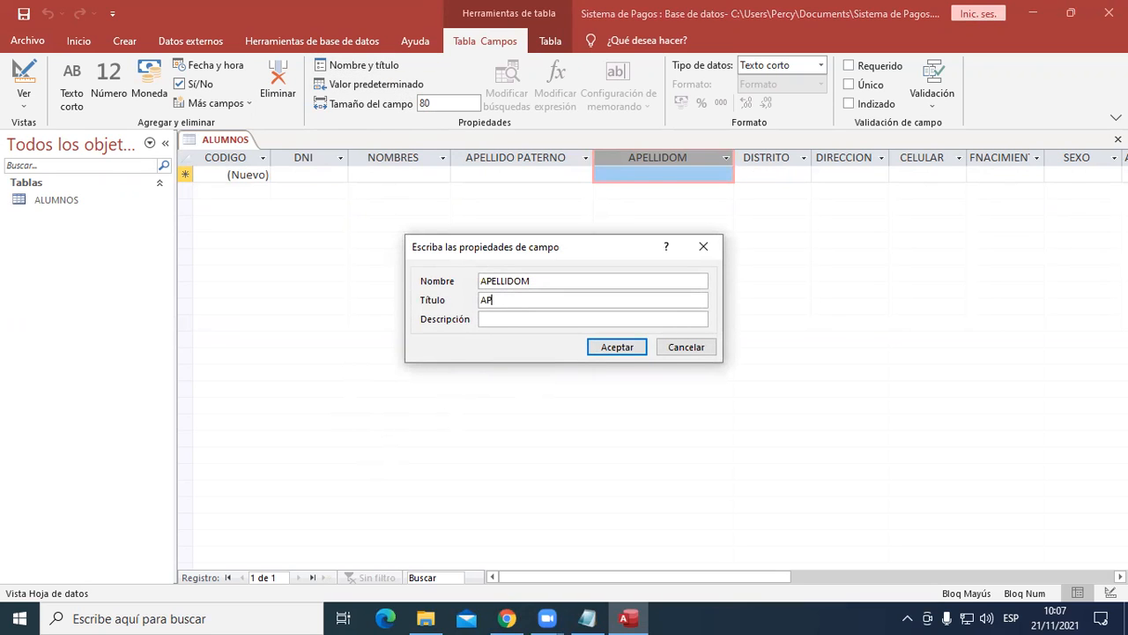
{"action": "type", "text": "ELLIDO MATERNO"}
{"action": "left_click", "coordinate": [612, 347]}
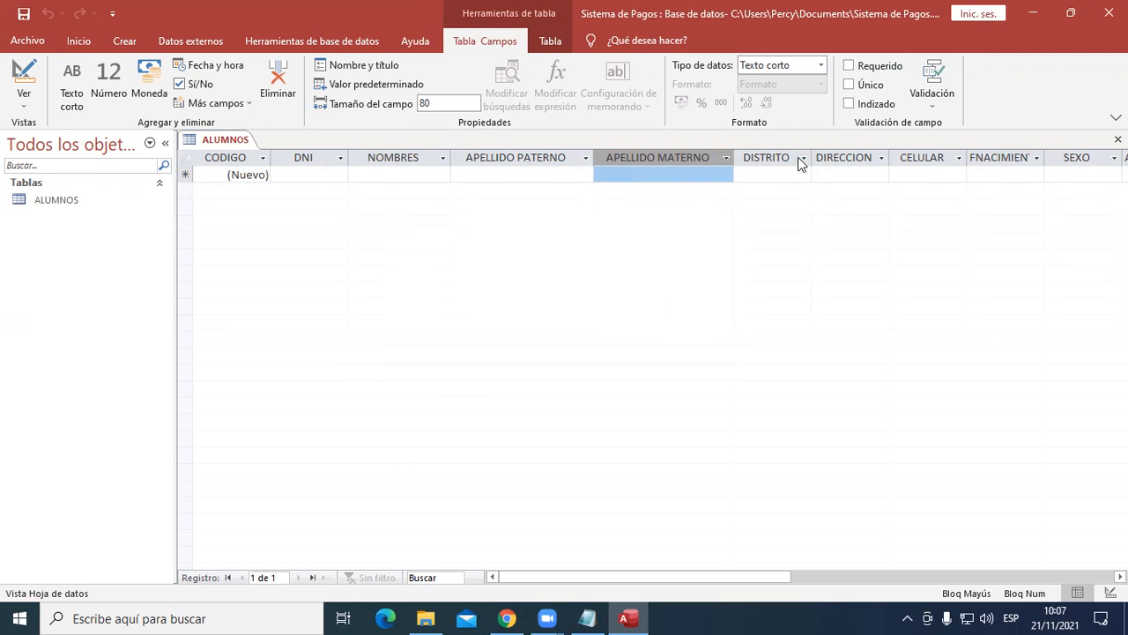
- Widen the DISTRITO column and set its field size to 90
{"action": "left_click_drag", "start_coordinate": [812, 156], "coordinate": [851, 156]}
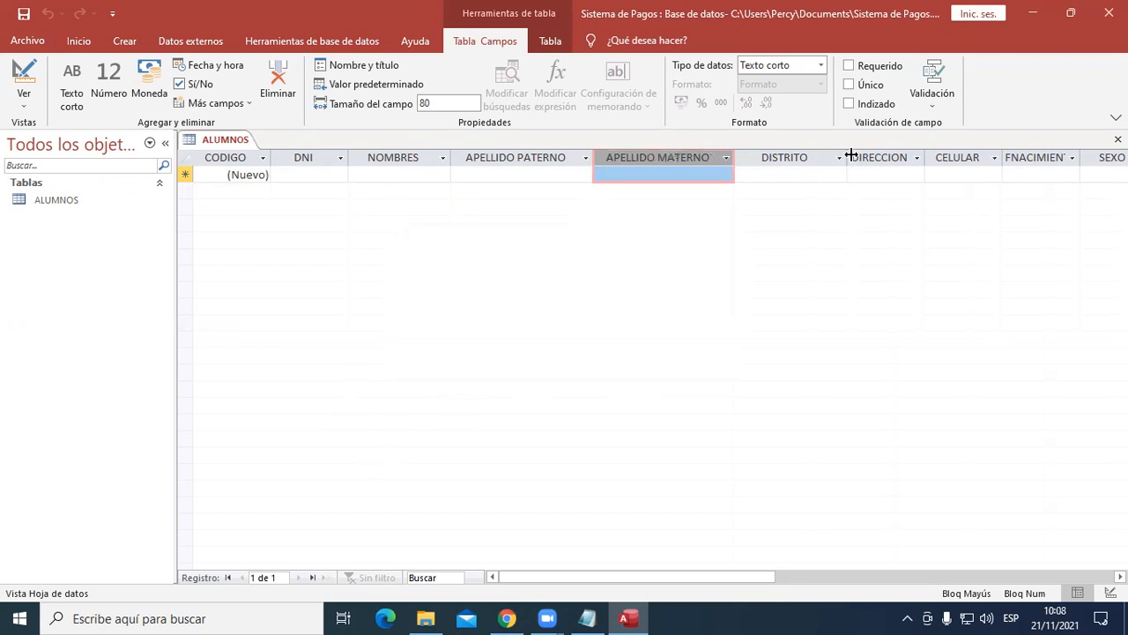
{"action": "left_click", "coordinate": [783, 158]}
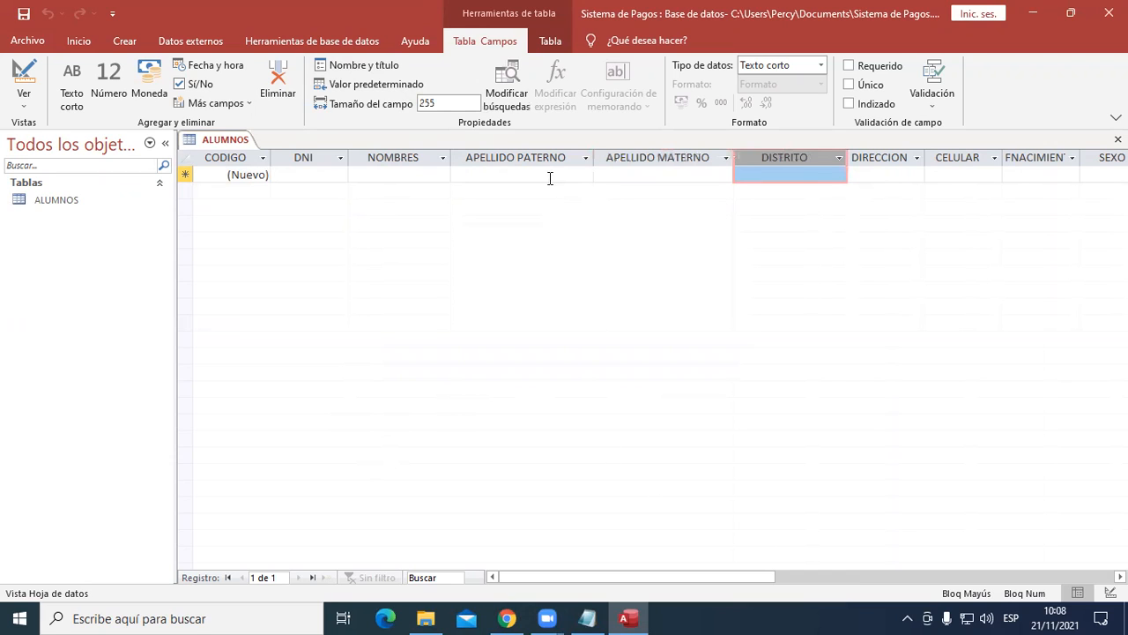
{"action": "left_click", "coordinate": [430, 105]}
{"action": "left_click_drag", "start_coordinate": [458, 99], "coordinate": [386, 102]}
{"action": "type", "text": "90"}
{"action": "key", "text": "Return"}
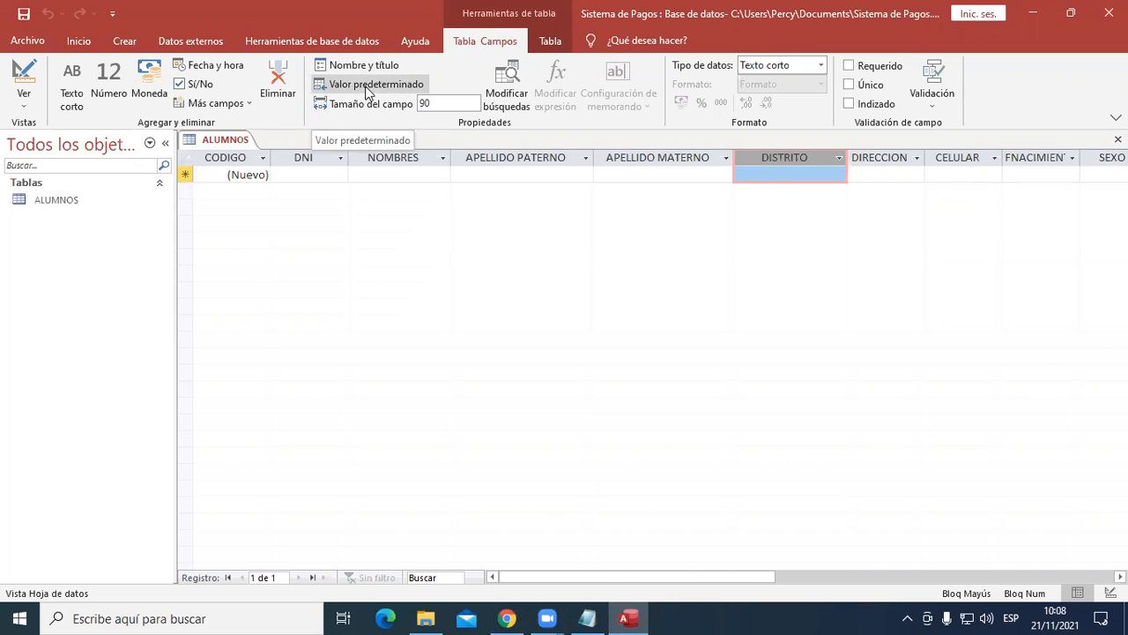
- Set the default value of the DISTRITO field to COMAS and recheck its expression
{"action": "left_click", "coordinate": [367, 91]}
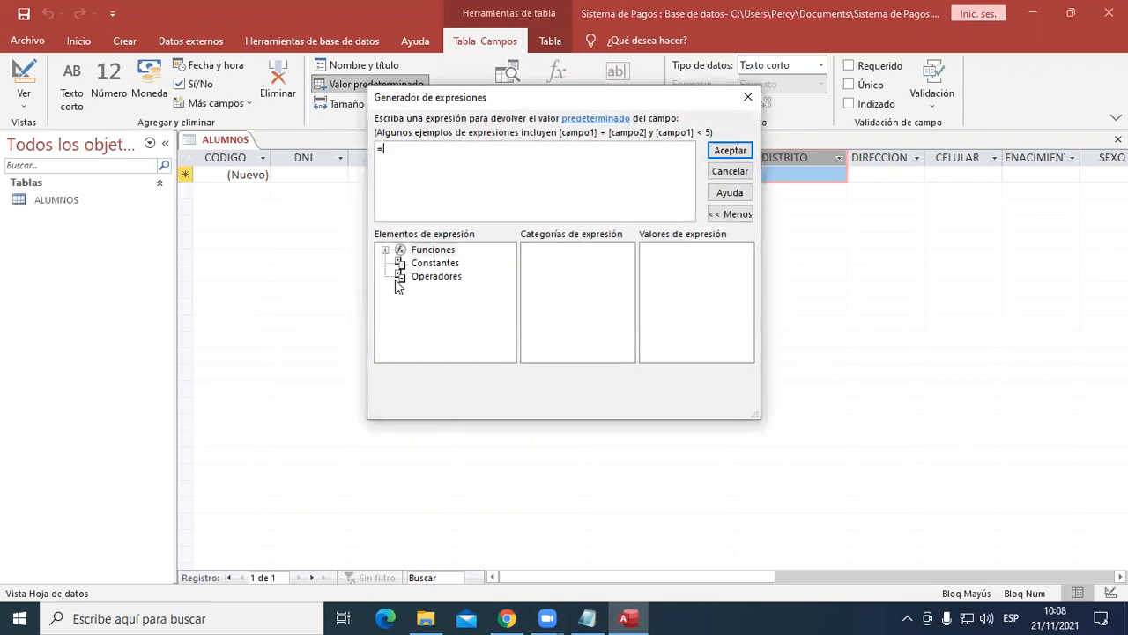
{"action": "type", "text": "COMAS"}
{"action": "left_click", "coordinate": [722, 151]}
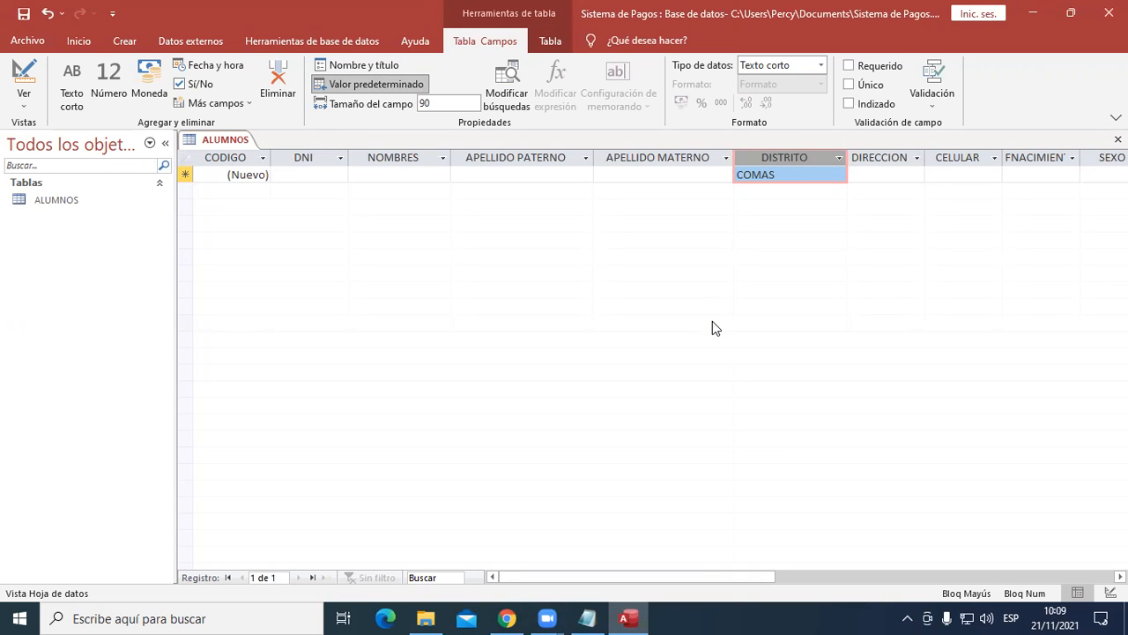
{"action": "left_click", "coordinate": [397, 84]}
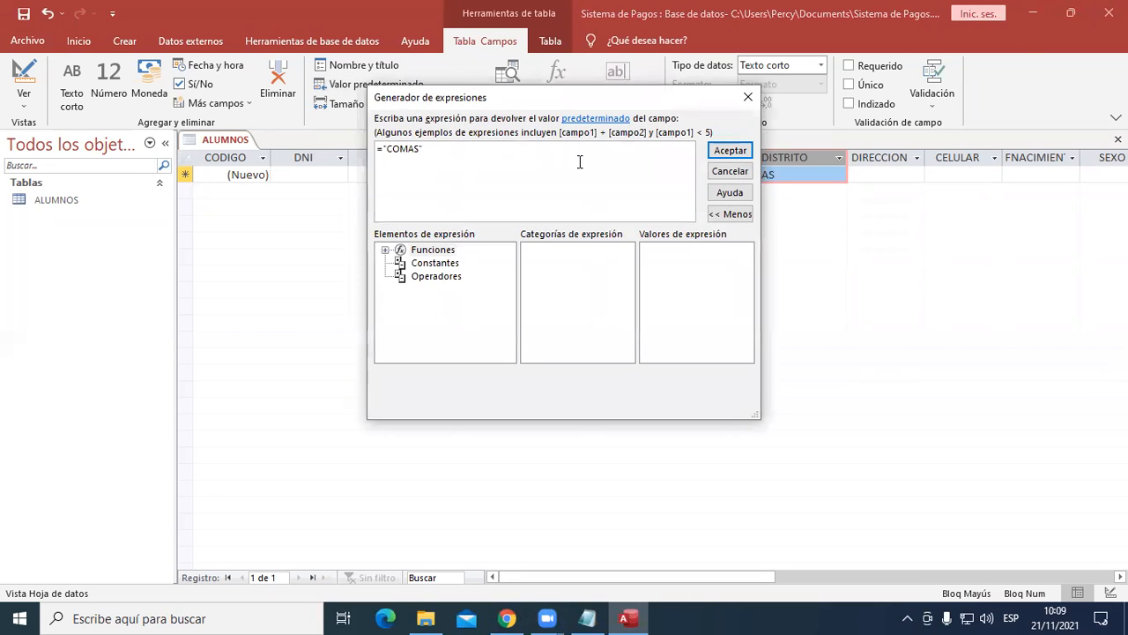
{"action": "left_click", "coordinate": [728, 151]}
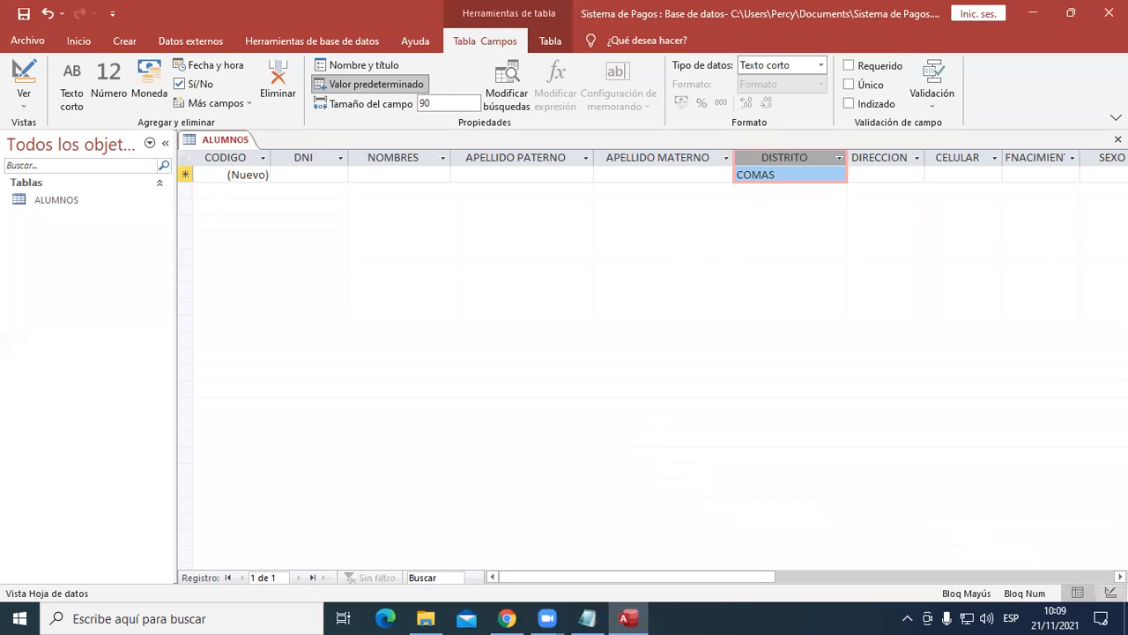
- Widen the DIRECCION column and set its field size to 150
{"action": "left_click", "coordinate": [1121, 576]}
{"action": "left_click", "coordinate": [1120, 577]}
{"action": "left_click", "coordinate": [1120, 577]}
{"action": "left_click", "coordinate": [1121, 577]}
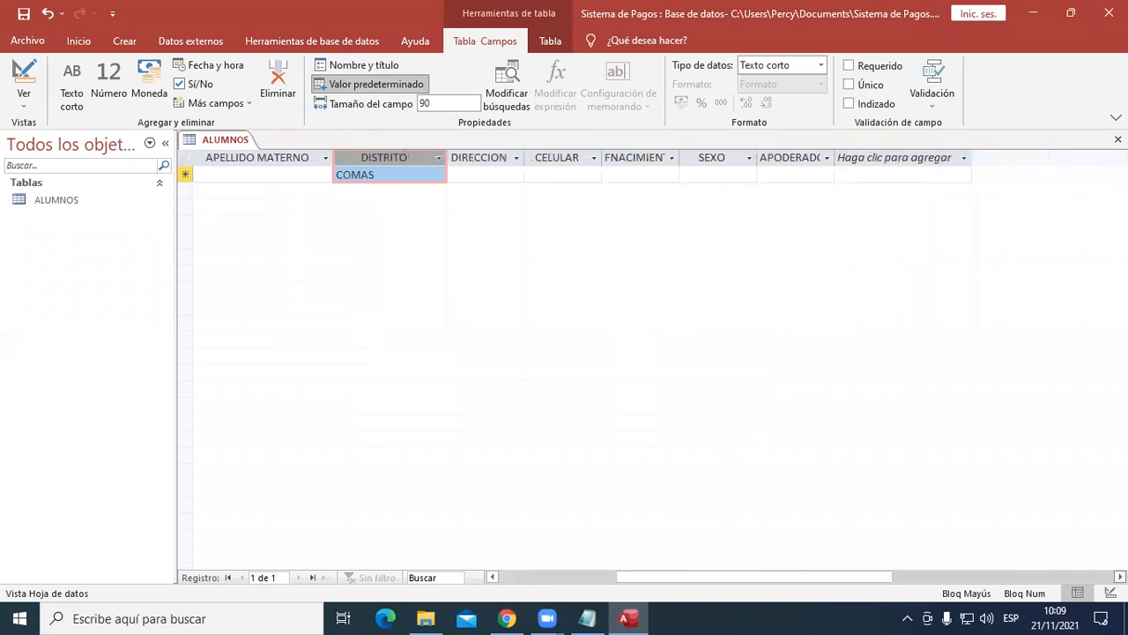
{"action": "left_click_drag", "start_coordinate": [524, 157], "coordinate": [616, 155]}
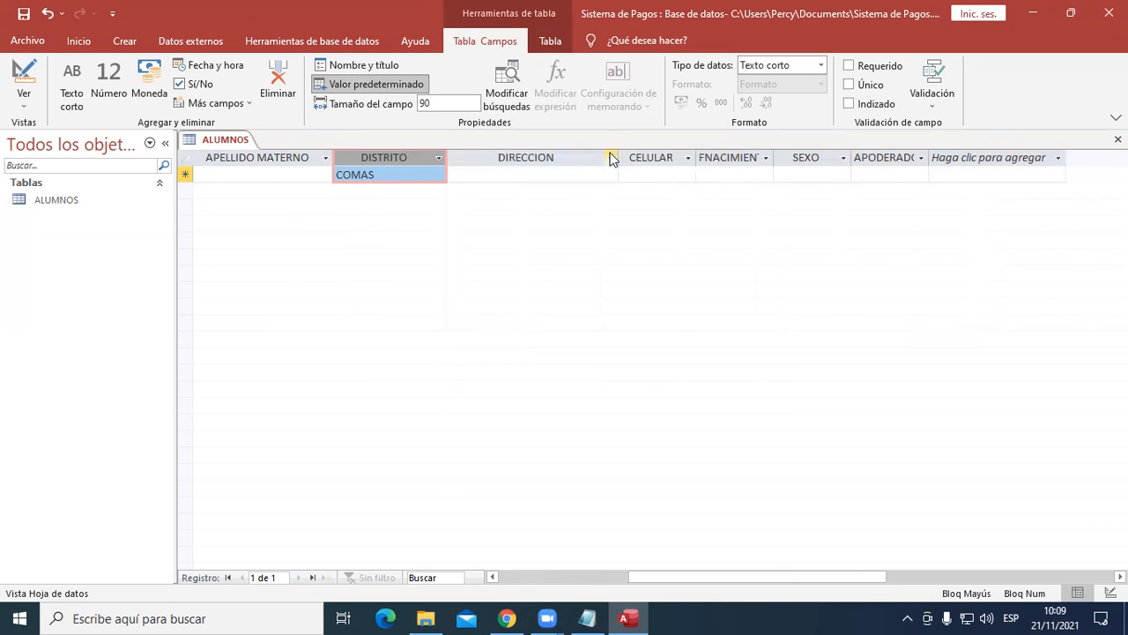
{"action": "left_click", "coordinate": [520, 158]}
{"action": "left_click", "coordinate": [441, 102]}
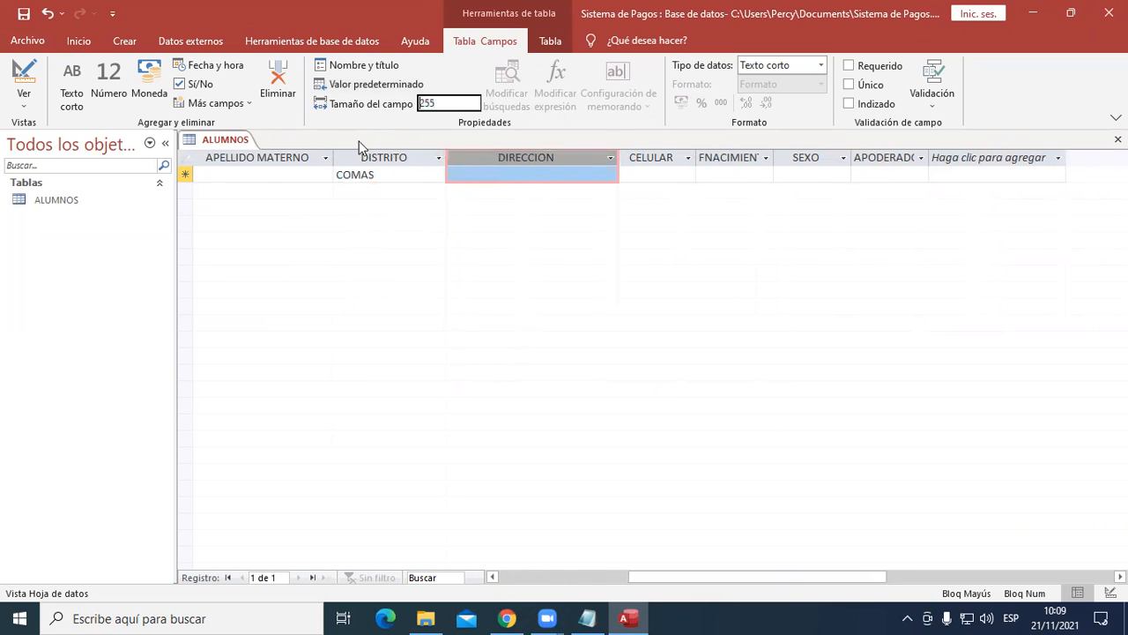
{"action": "double_click", "coordinate": [461, 101]}
{"action": "type", "text": "150"}
{"action": "key", "text": "Return"}
{"action": "left_click_drag", "start_coordinate": [619, 158], "coordinate": [638, 158]}
- Widen the CELULAR column and set its field size to 12
{"action": "left_click", "coordinate": [677, 158]}
{"action": "left_click_drag", "start_coordinate": [717, 158], "coordinate": [753, 158]}
{"action": "left_click", "coordinate": [420, 103]}
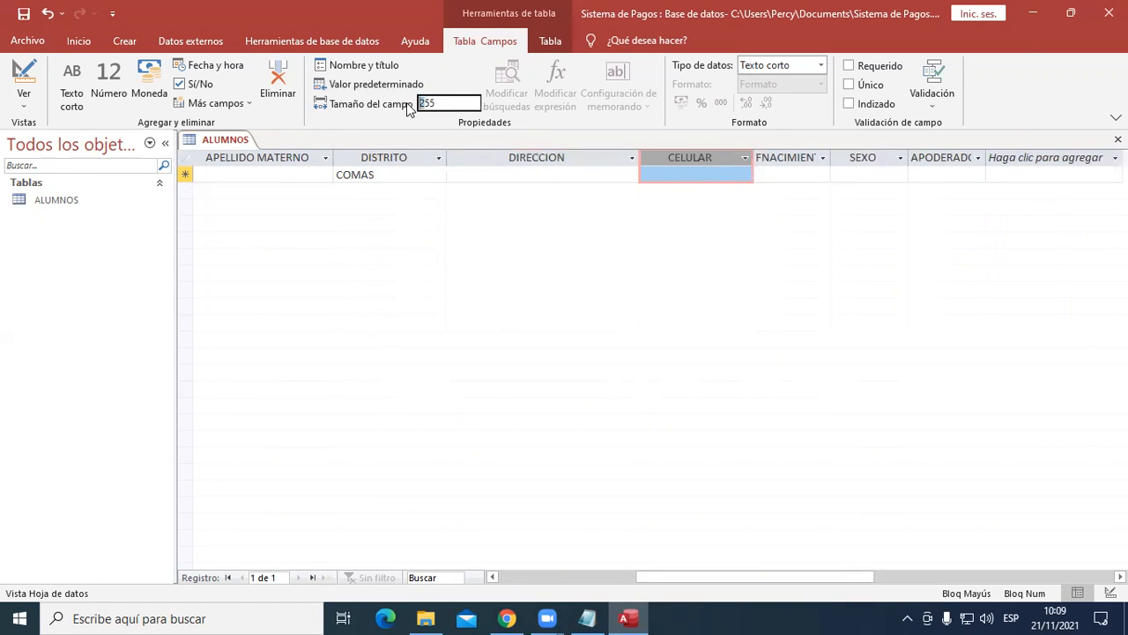
{"action": "left_click", "coordinate": [439, 104]}
{"action": "double_click", "coordinate": [439, 104]}
{"action": "type", "text": "12"}
{"action": "key", "text": "Return"}
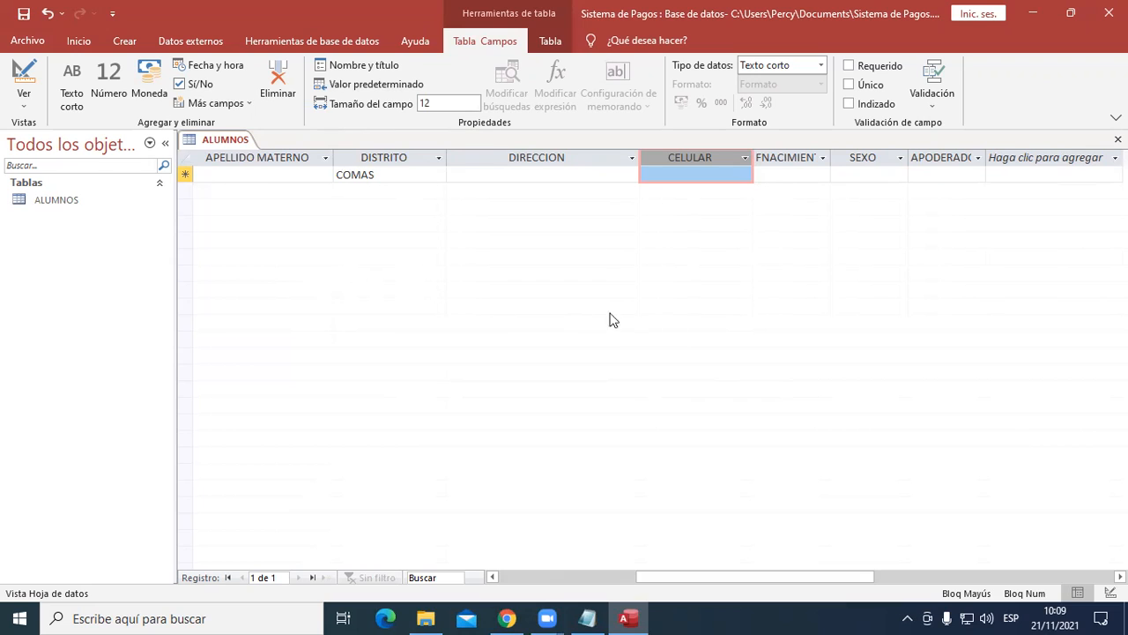
- Widen the FNACIMIENTO column and set its date format to Fecha corta
{"action": "left_click_drag", "start_coordinate": [836, 157], "coordinate": [877, 157]}
{"action": "left_click", "coordinate": [827, 157]}
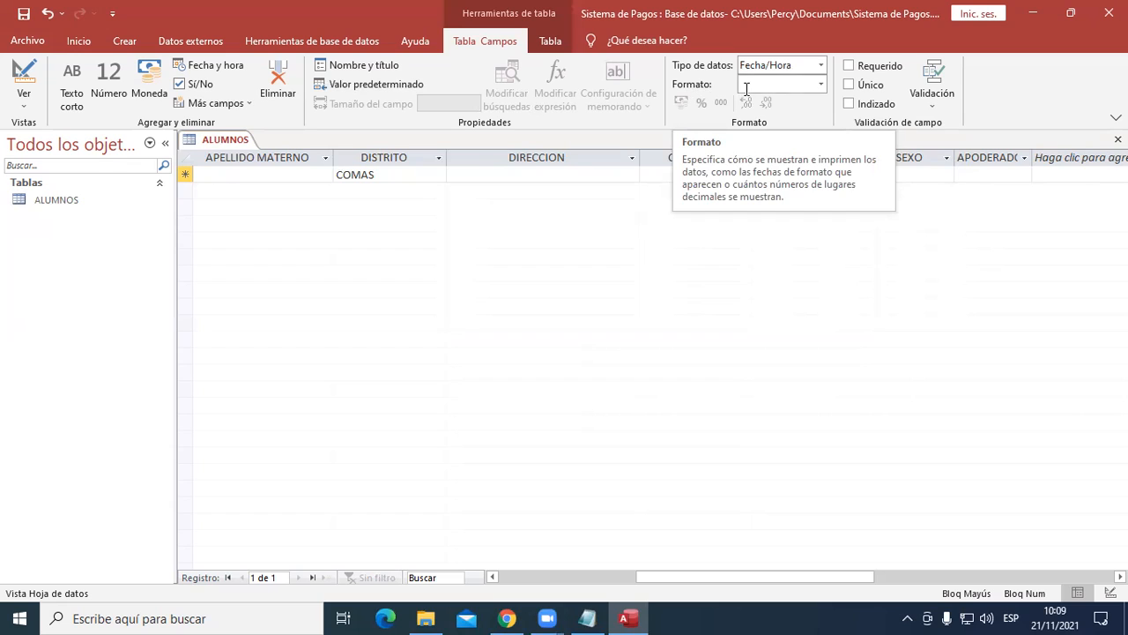
{"action": "left_click", "coordinate": [822, 86]}
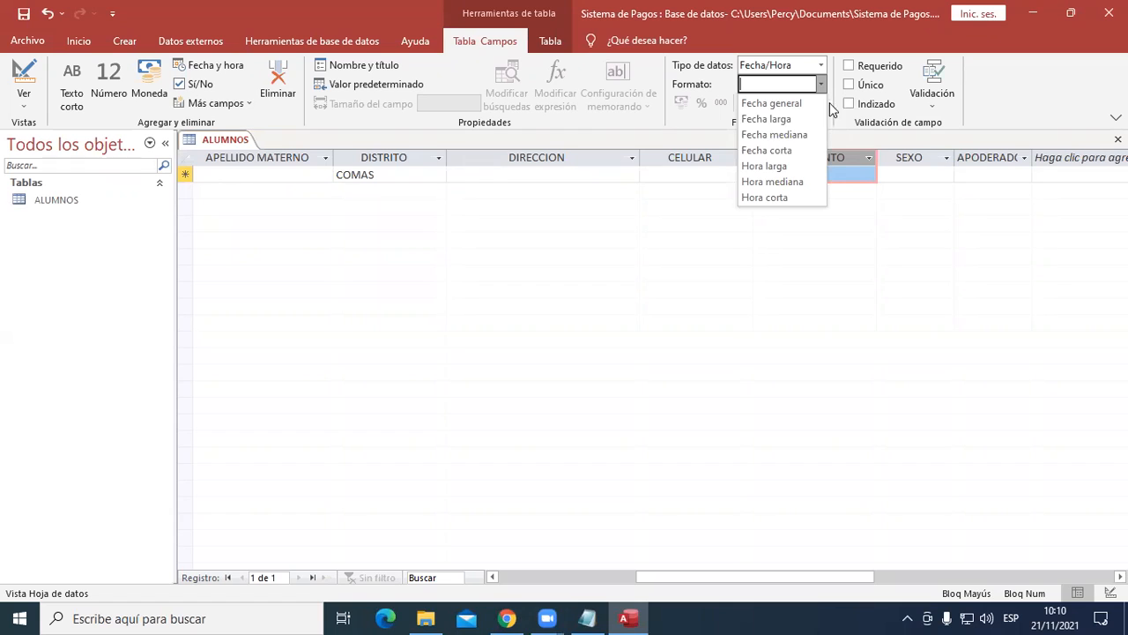
{"action": "left_click", "coordinate": [794, 156]}
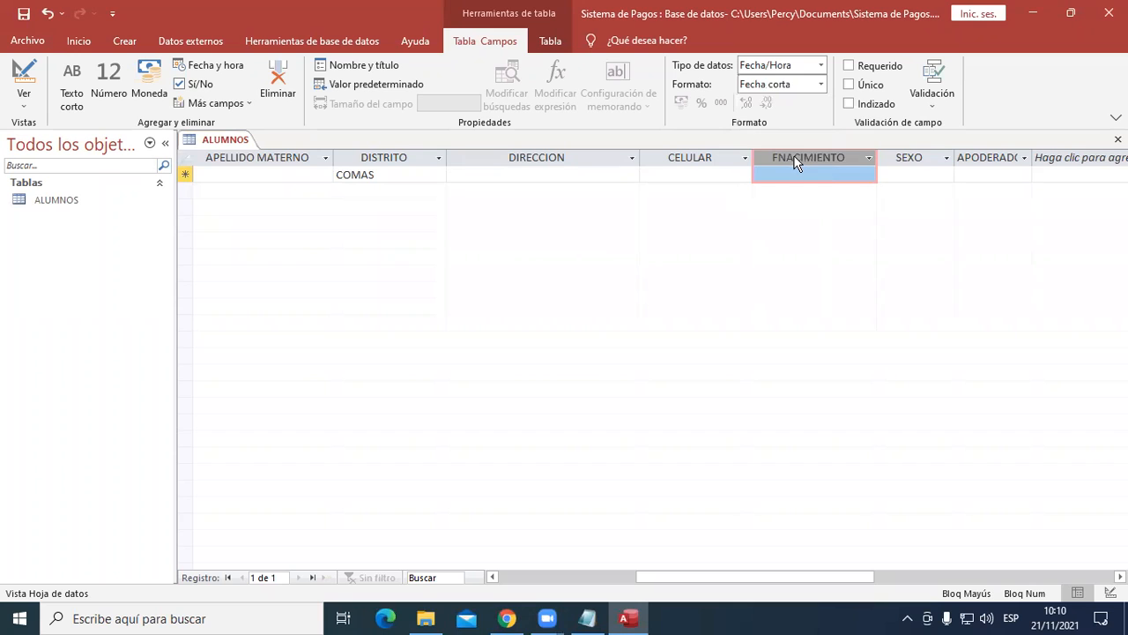
- Widen the SEXO column, check its list of options and set its field size to 60
{"action": "left_click", "coordinate": [921, 158]}
{"action": "left_click_drag", "start_coordinate": [955, 152], "coordinate": [967, 152]}
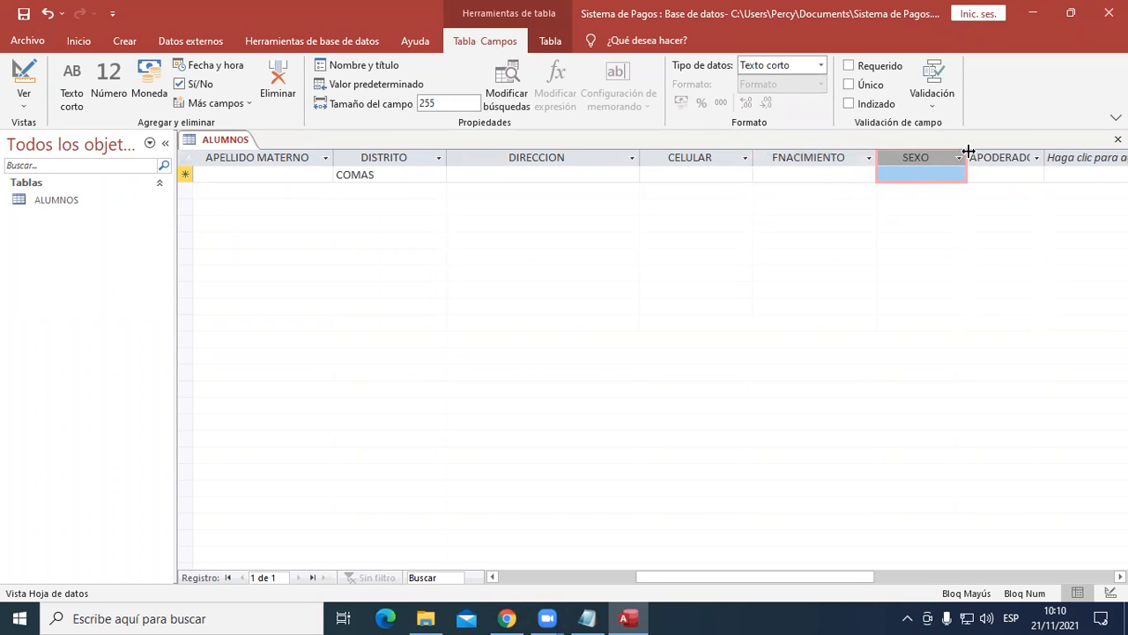
{"action": "left_click", "coordinate": [960, 177]}
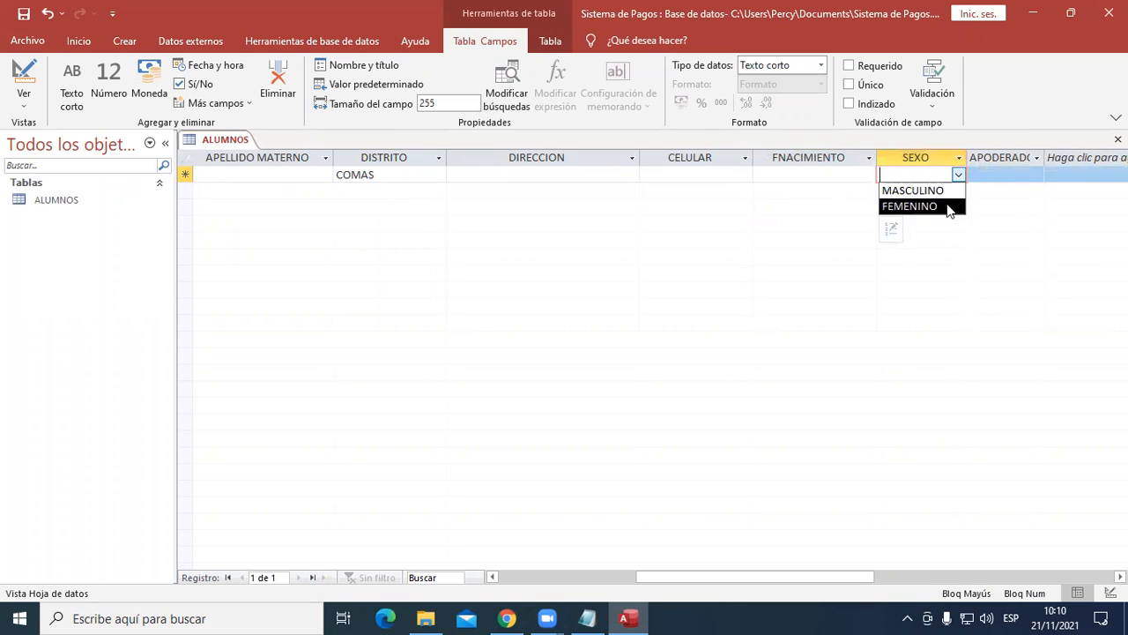
{"action": "left_click", "coordinate": [925, 157]}
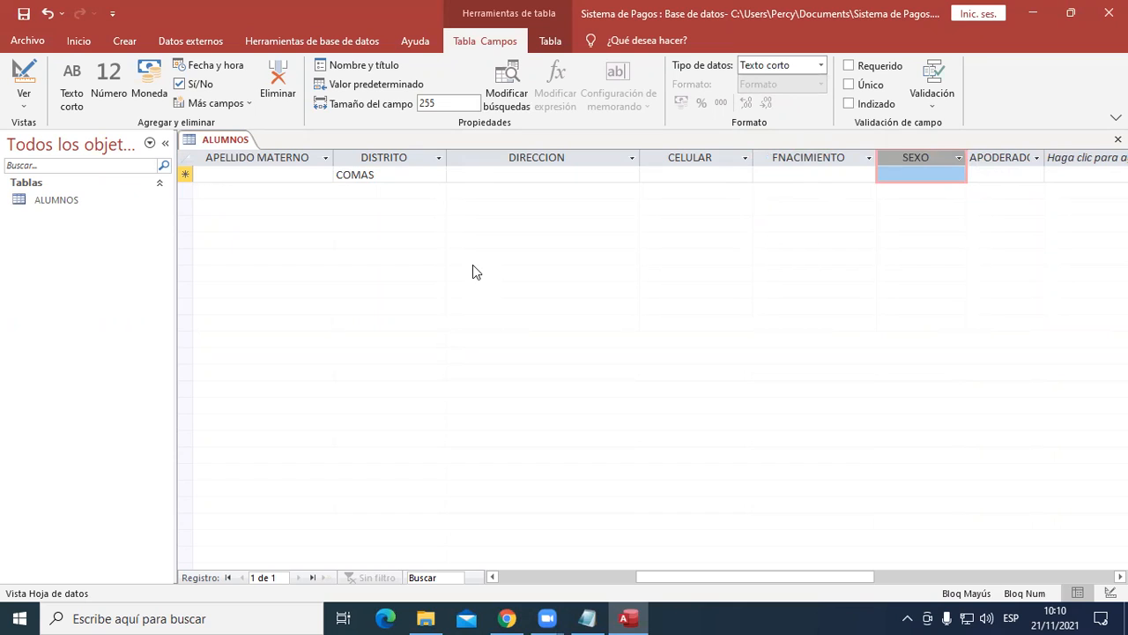
{"action": "left_click_drag", "start_coordinate": [445, 103], "coordinate": [375, 106]}
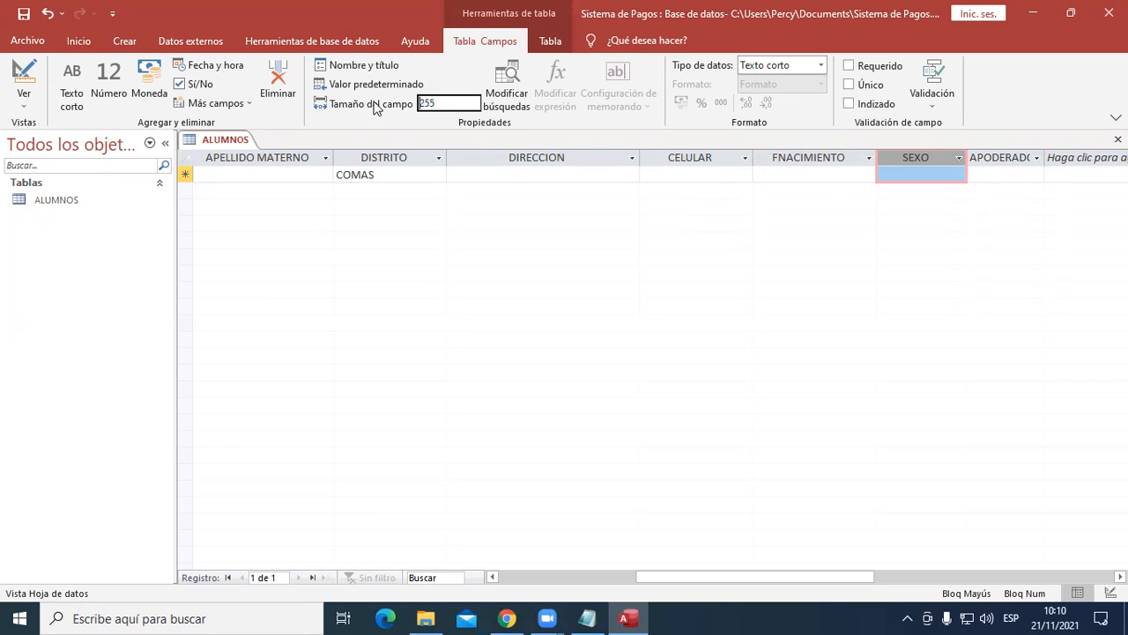
{"action": "double_click", "coordinate": [439, 98]}
{"action": "type", "text": "60"}
{"action": "key", "text": "Return"}
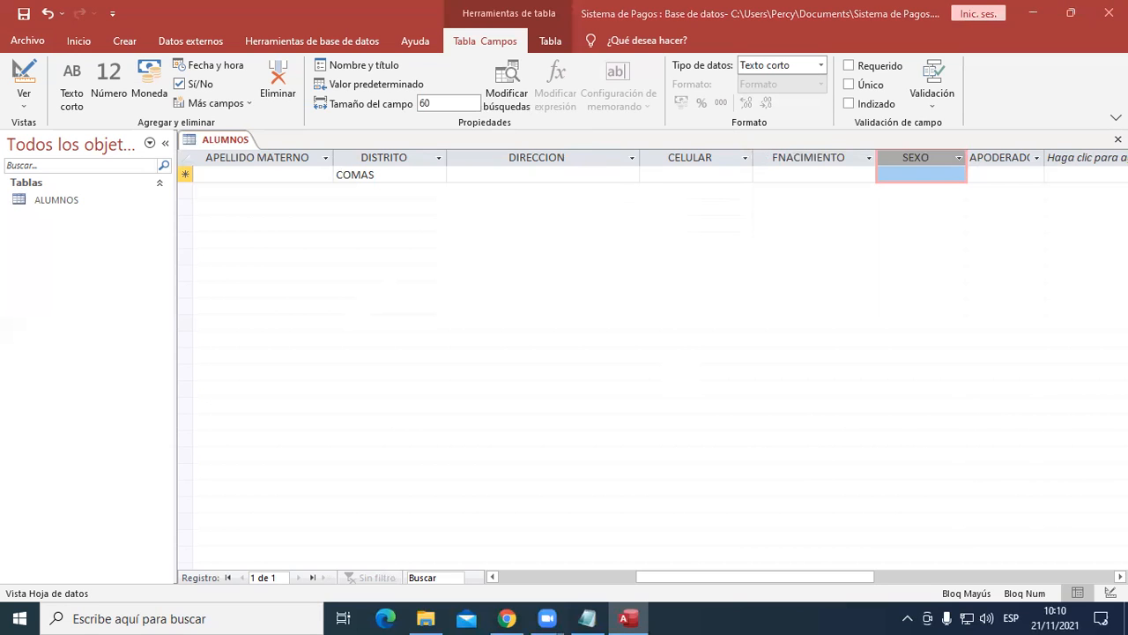
- Widen the APODERADO column and set its field size to 150
{"action": "scroll", "coordinate": [1066, 551], "scroll_direction": "right", "scroll_amount": 3}
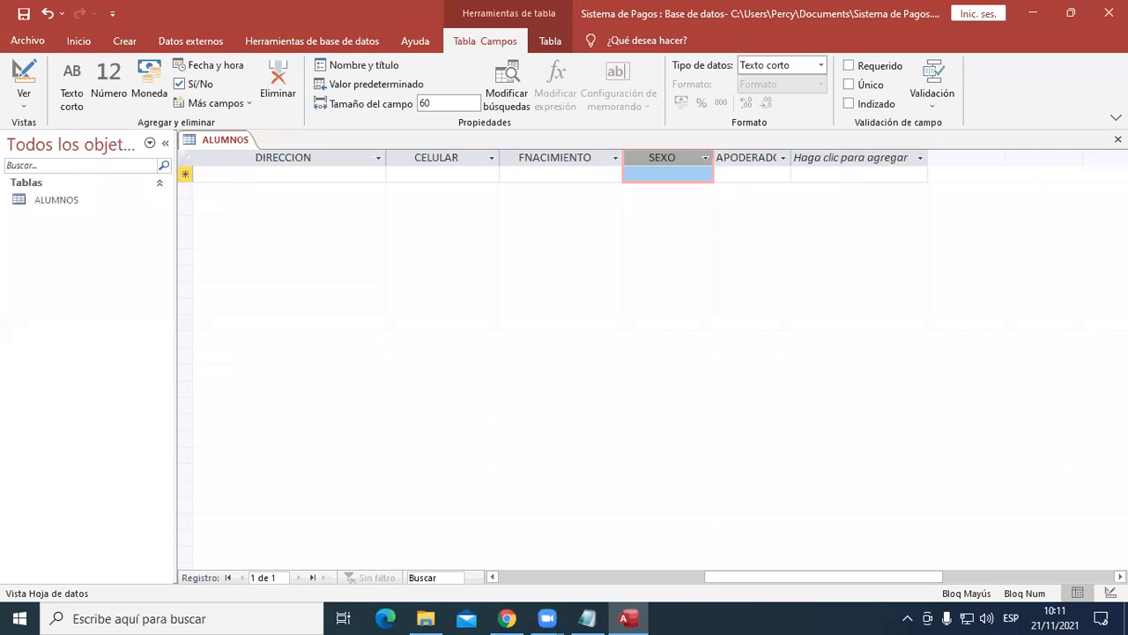
{"action": "left_click_drag", "start_coordinate": [792, 157], "coordinate": [845, 157]}
{"action": "left_click", "coordinate": [848, 160]}
{"action": "left_click", "coordinate": [786, 155]}
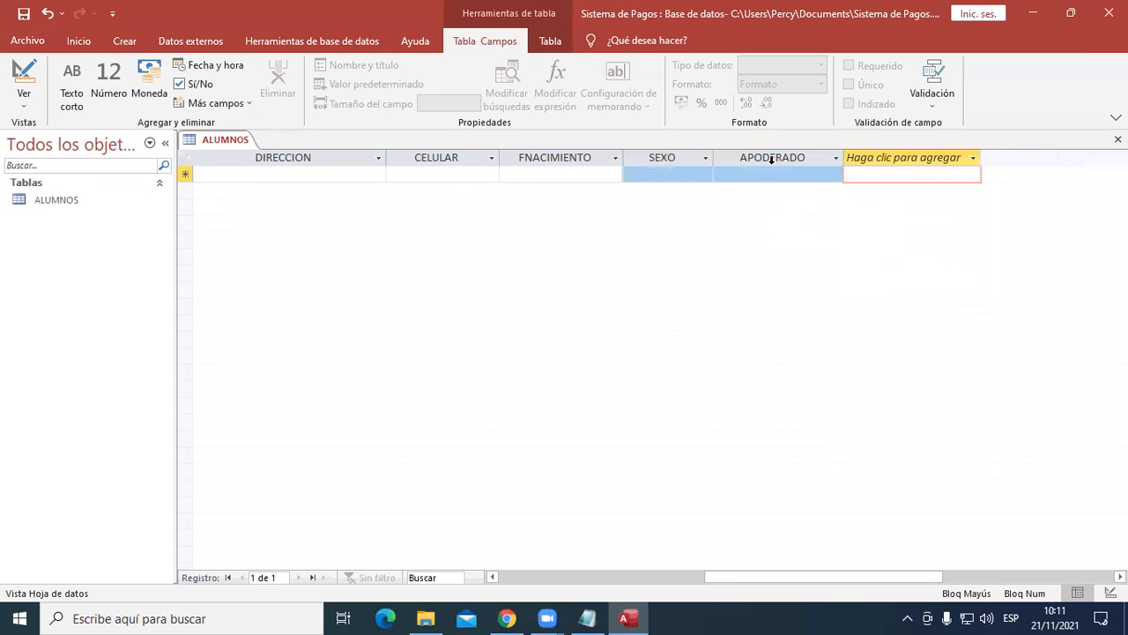
{"action": "left_click", "coordinate": [772, 159]}
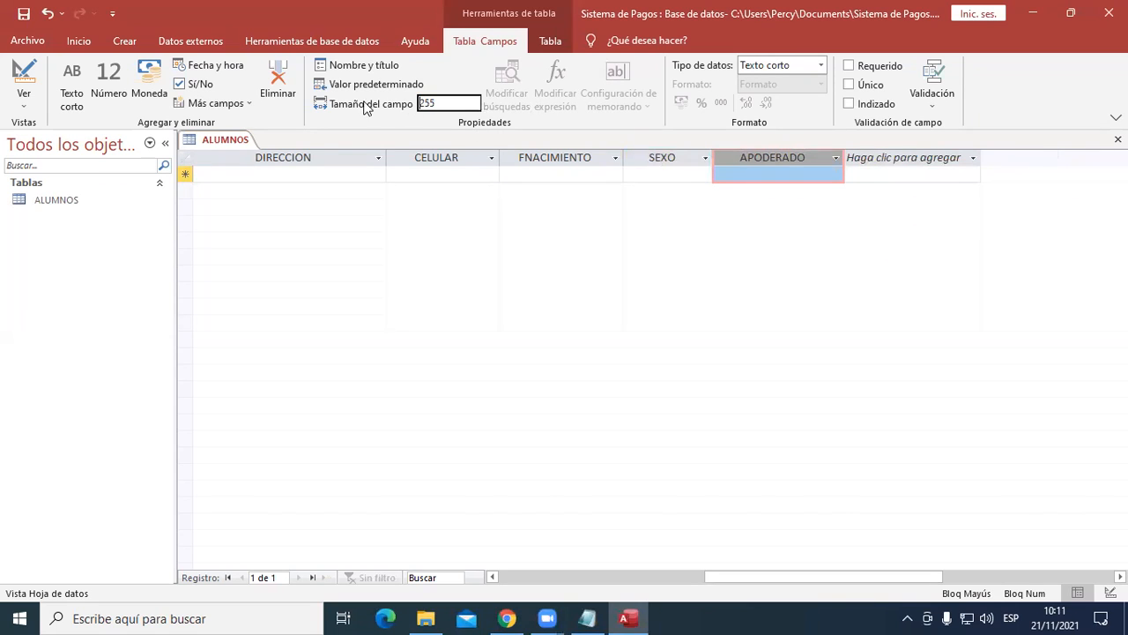
{"action": "left_click", "coordinate": [451, 101]}
{"action": "double_click", "coordinate": [451, 100]}
{"action": "type", "text": "150"}
{"action": "key", "text": "Return"}
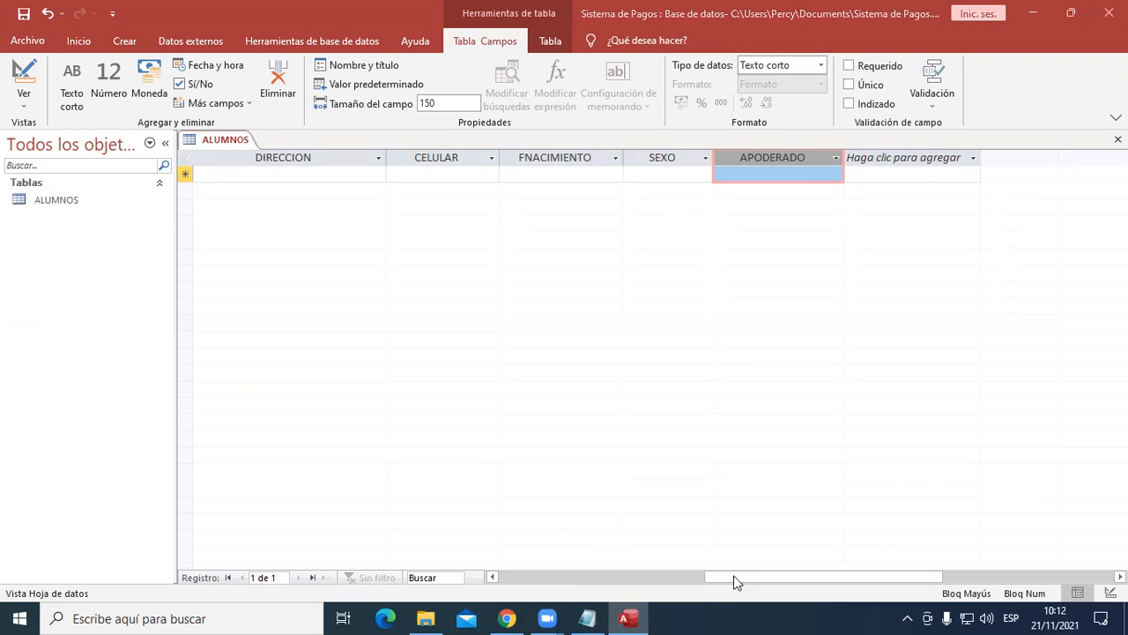
- Start the first ALUMNOS record by entering the student's DNI number and first name
{"action": "left_click_drag", "start_coordinate": [737, 582], "coordinate": [523, 576]}
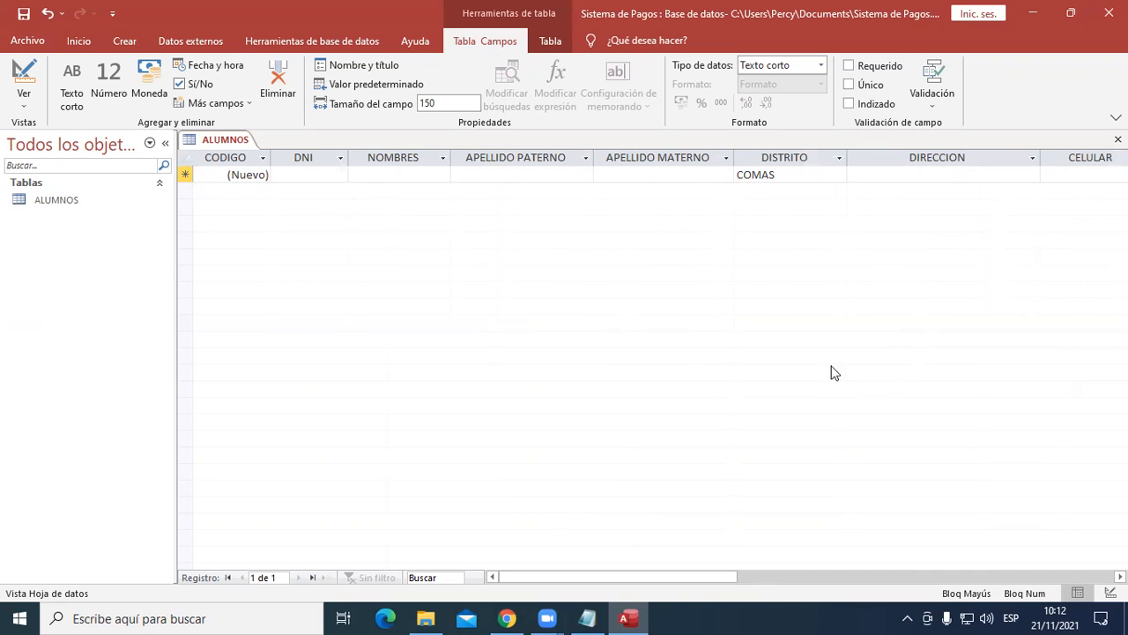
{"action": "left_click", "coordinate": [315, 176]}
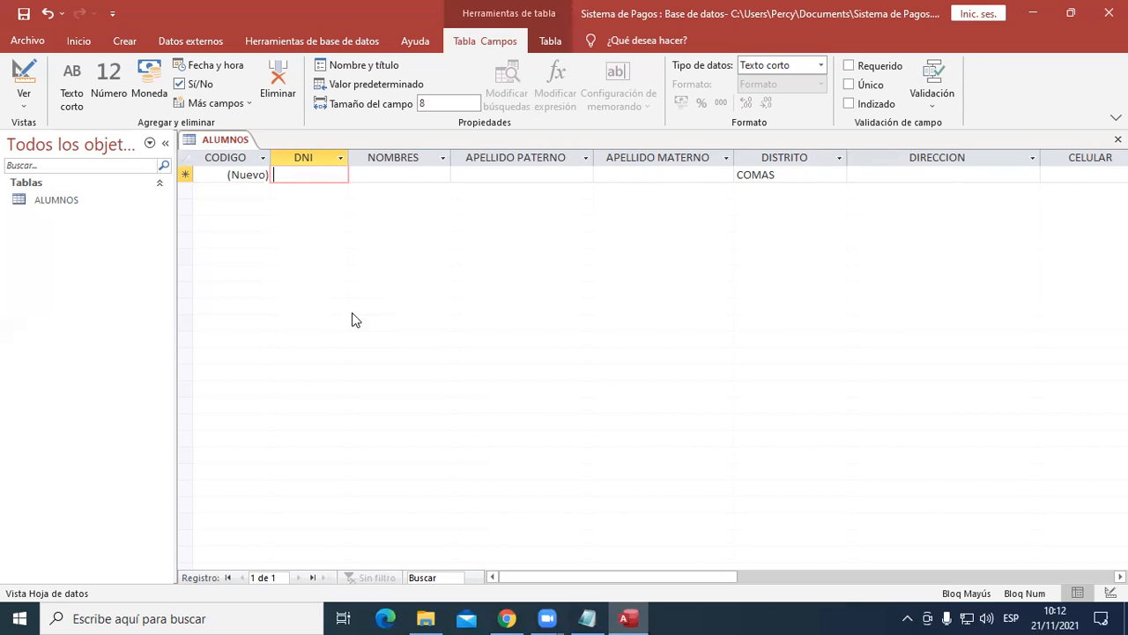
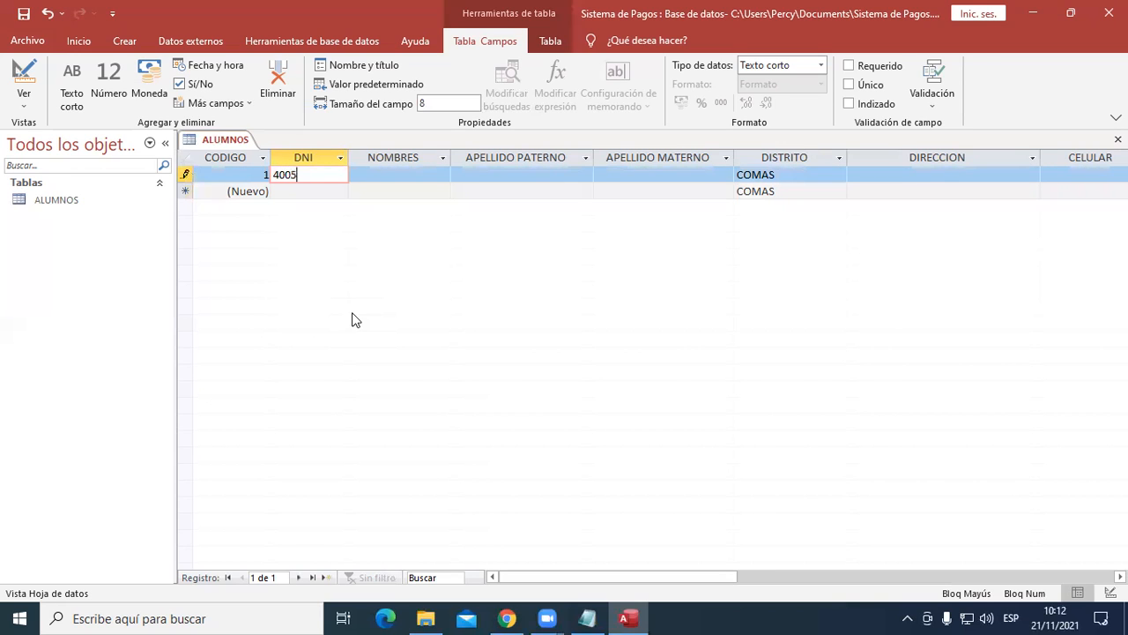
{"action": "key", "text": "Tab"}
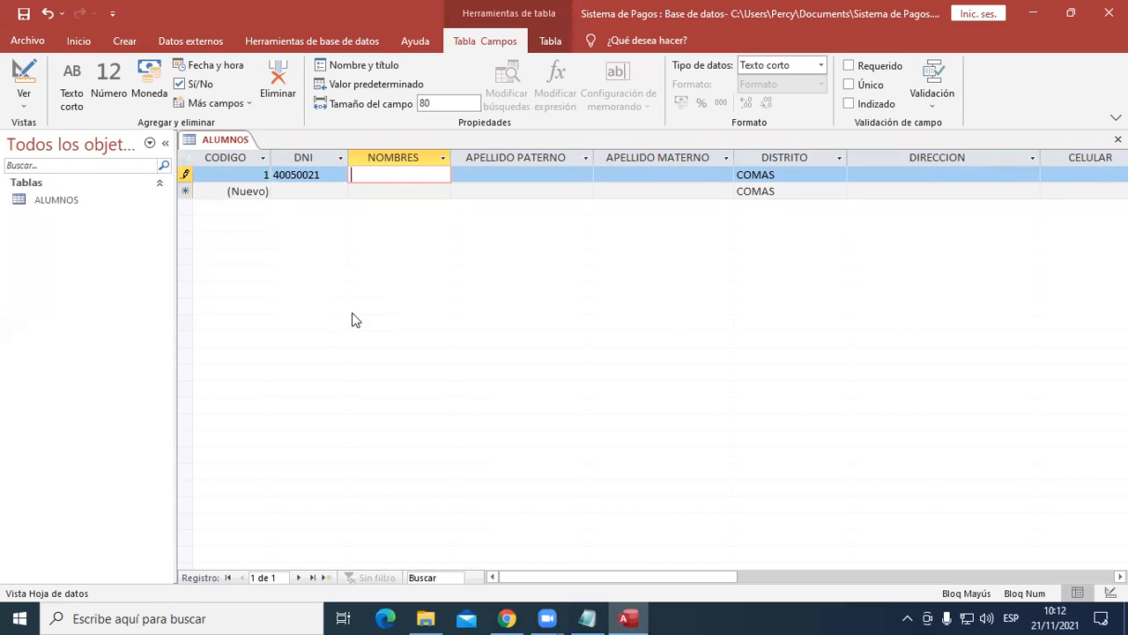
{"action": "key", "text": "Tab"}
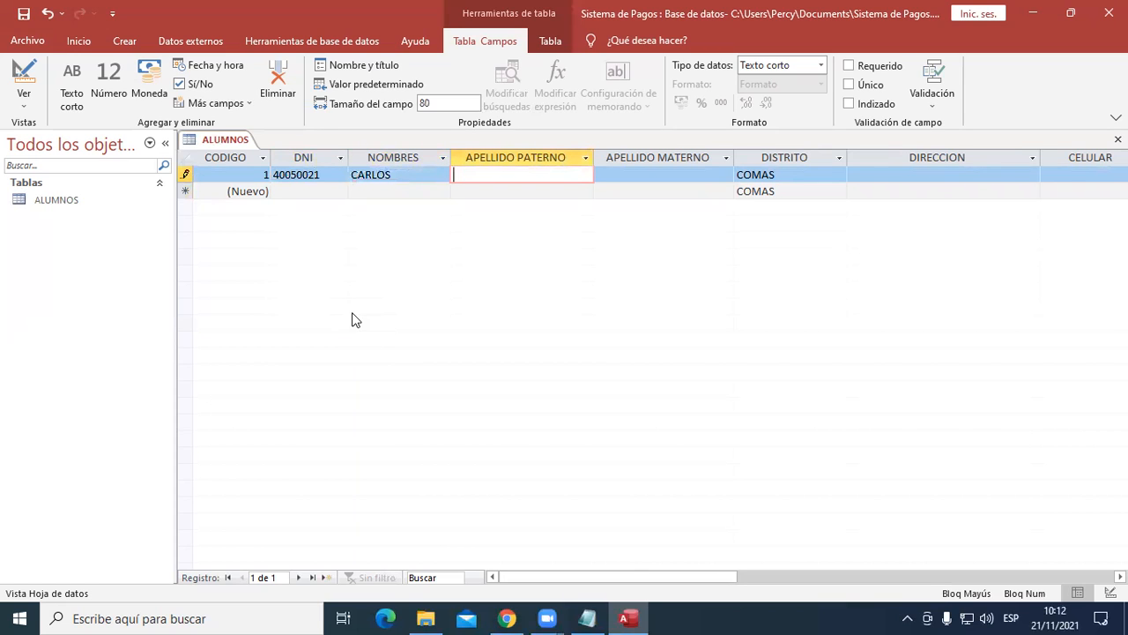
- Narrow the APELLIDO PATERNO column slightly and enter the student's paternal and maternal surnames
{"action": "left_click_drag", "start_coordinate": [590, 157], "coordinate": [574, 156]}
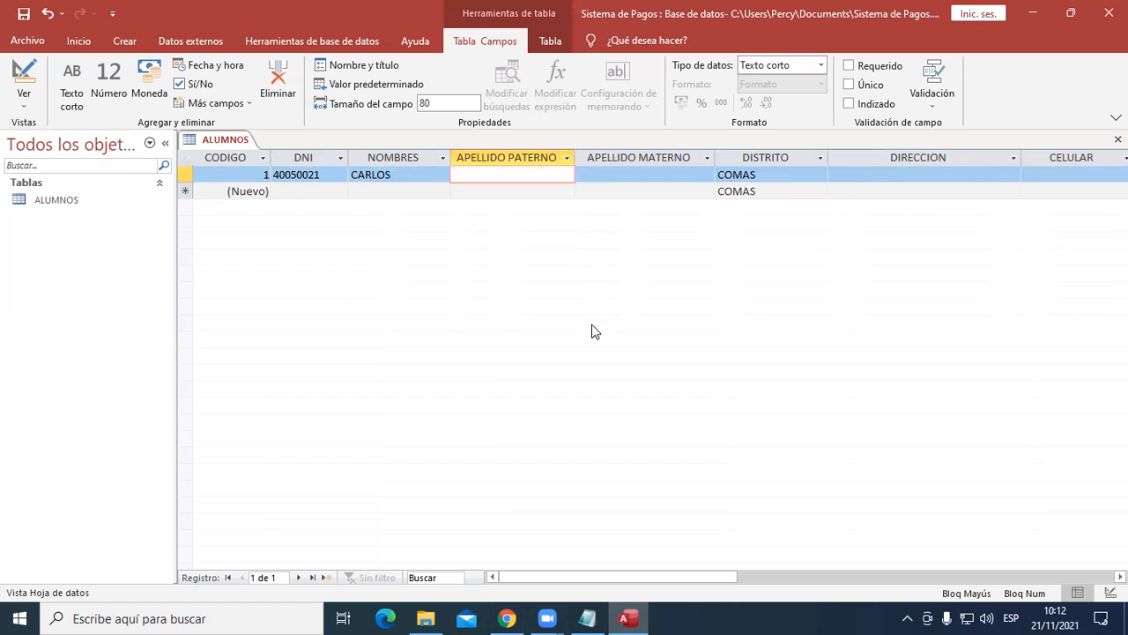
{"action": "key", "text": "Tab"}
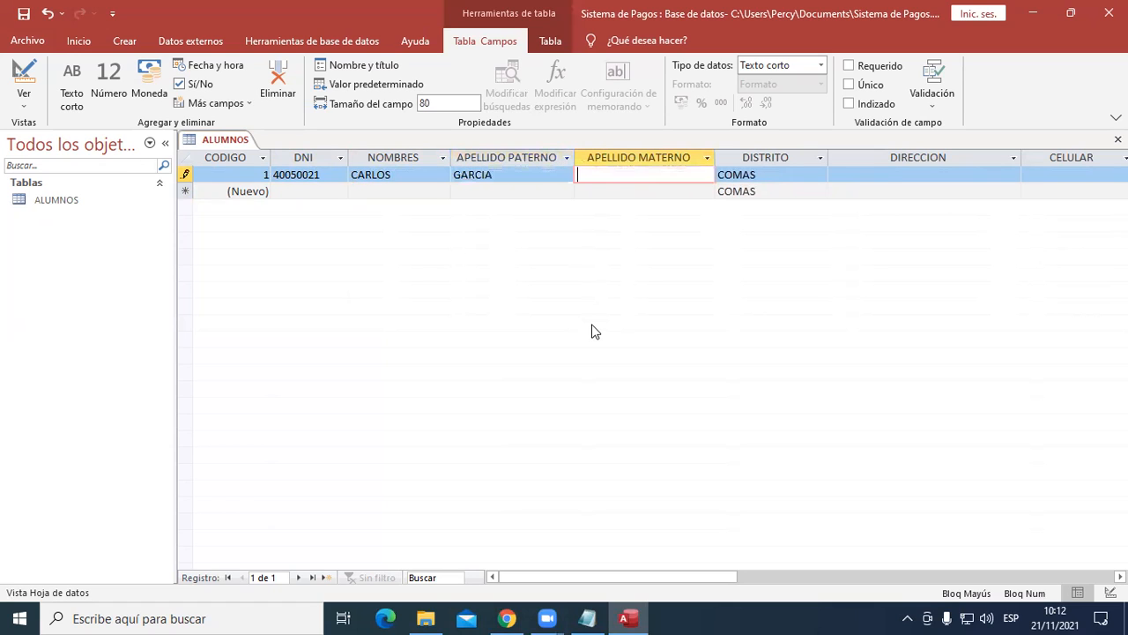
{"action": "key", "text": "Tab"}
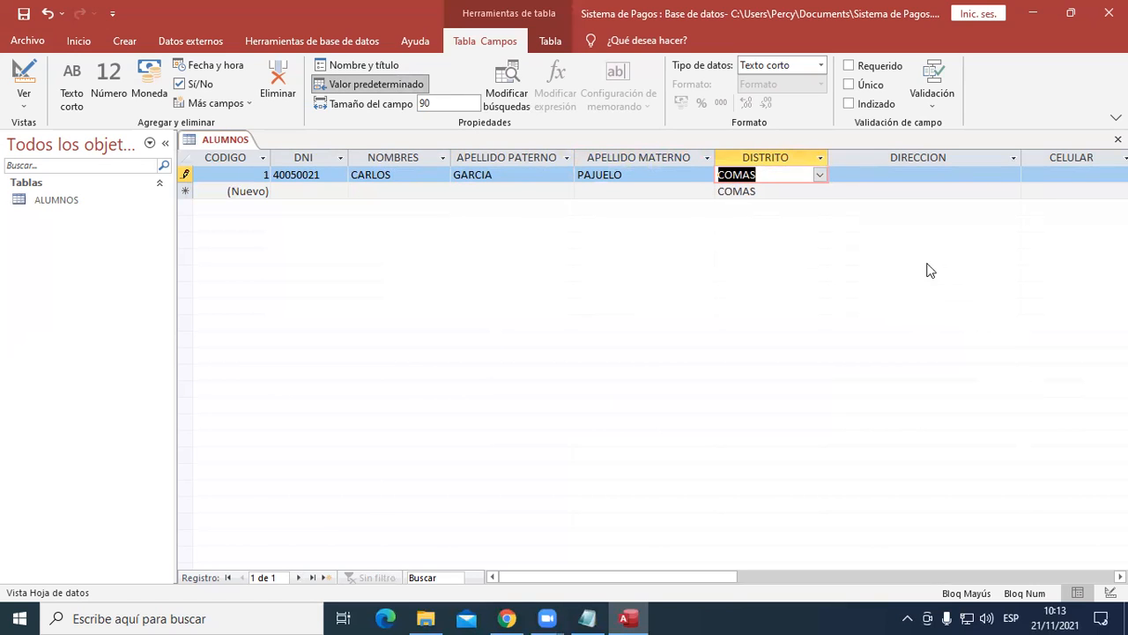
- Set the DISTRITO of the first record to LOS OLIVOS
{"action": "left_click", "coordinate": [820, 176]}
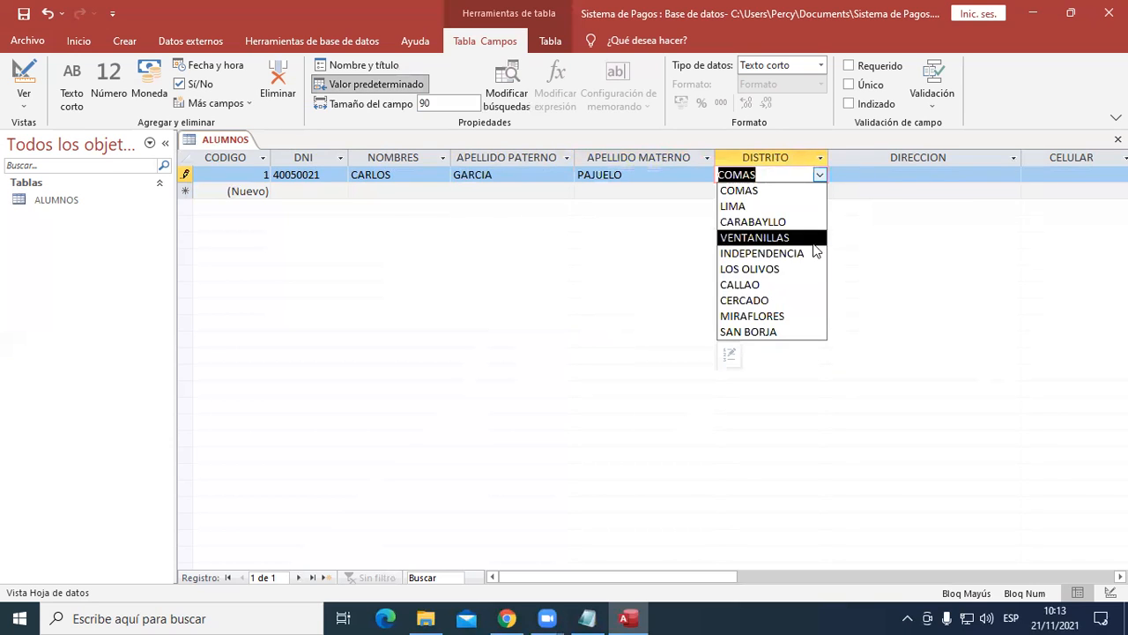
{"action": "left_click", "coordinate": [775, 272]}
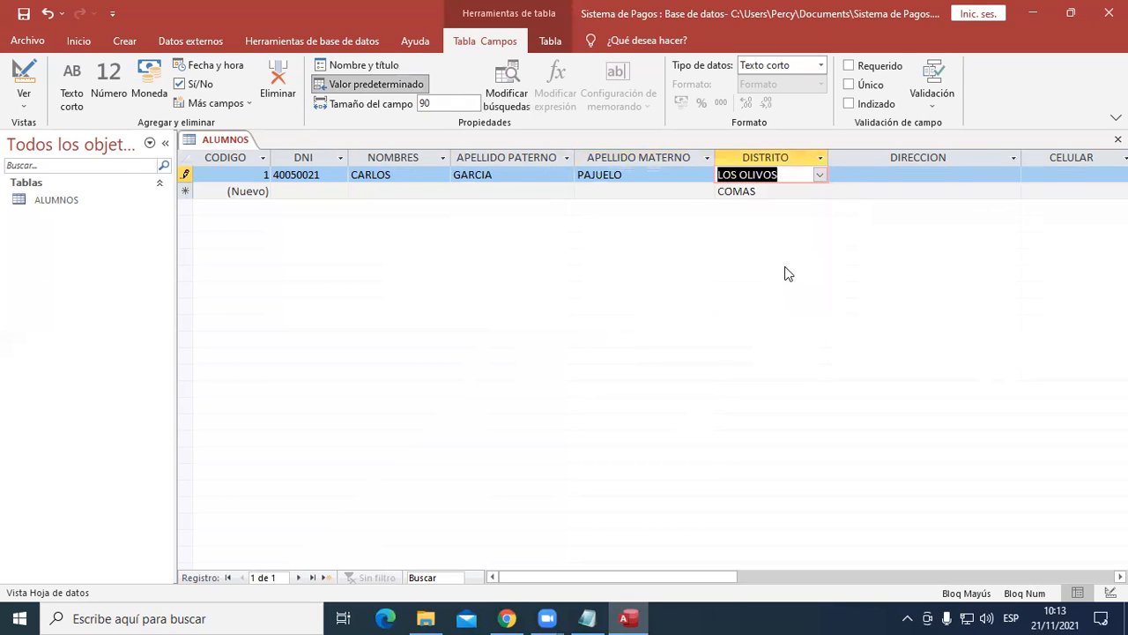
{"action": "left_click", "coordinate": [896, 173]}
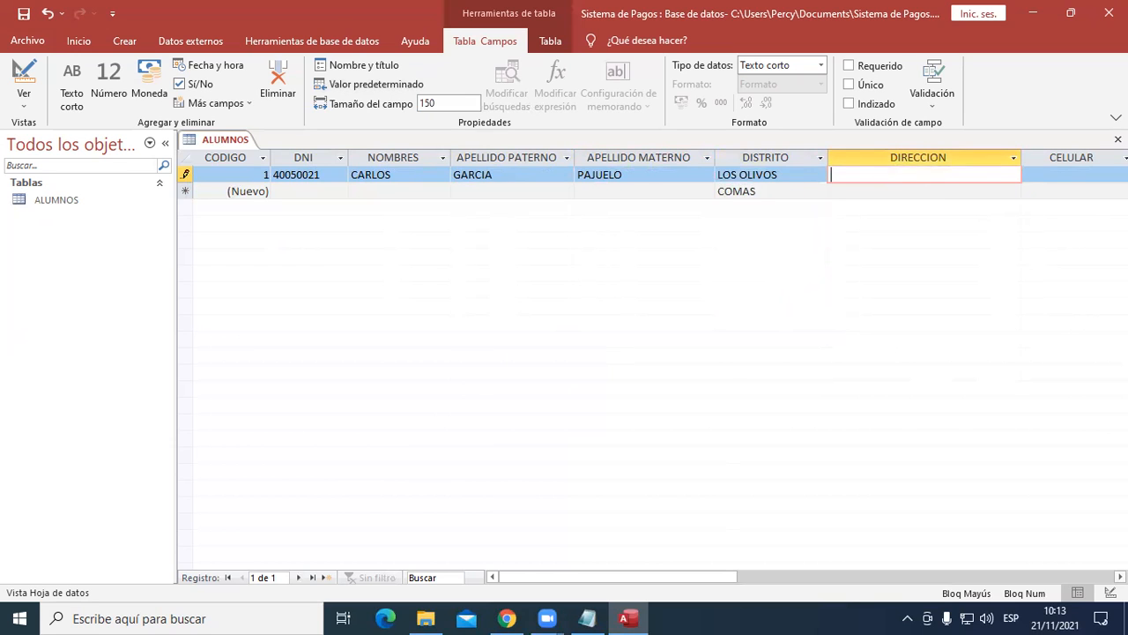
{"action": "scroll", "coordinate": [653, 353], "scroll_direction": "right", "scroll_amount": 2}
{"action": "left_click", "coordinate": [642, 175]}
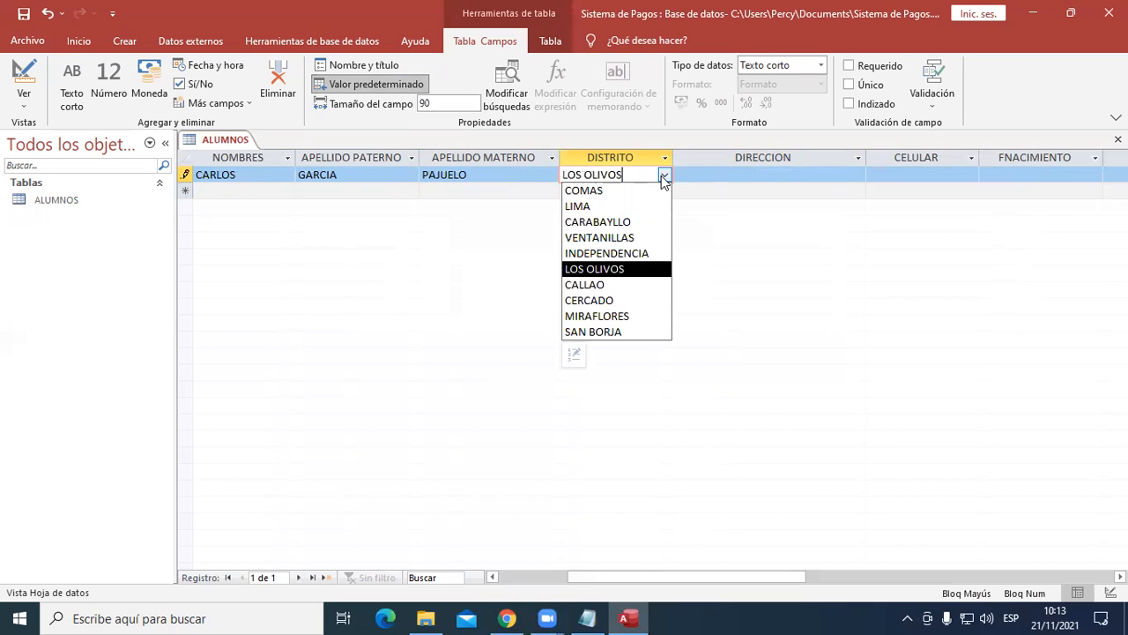
{"action": "left_click", "coordinate": [642, 264]}
- Enter the student's street address in DIRECCION and the mobile number in CELULAR
{"action": "left_click", "coordinate": [739, 182]}
{"action": "key", "text": "Tab"}
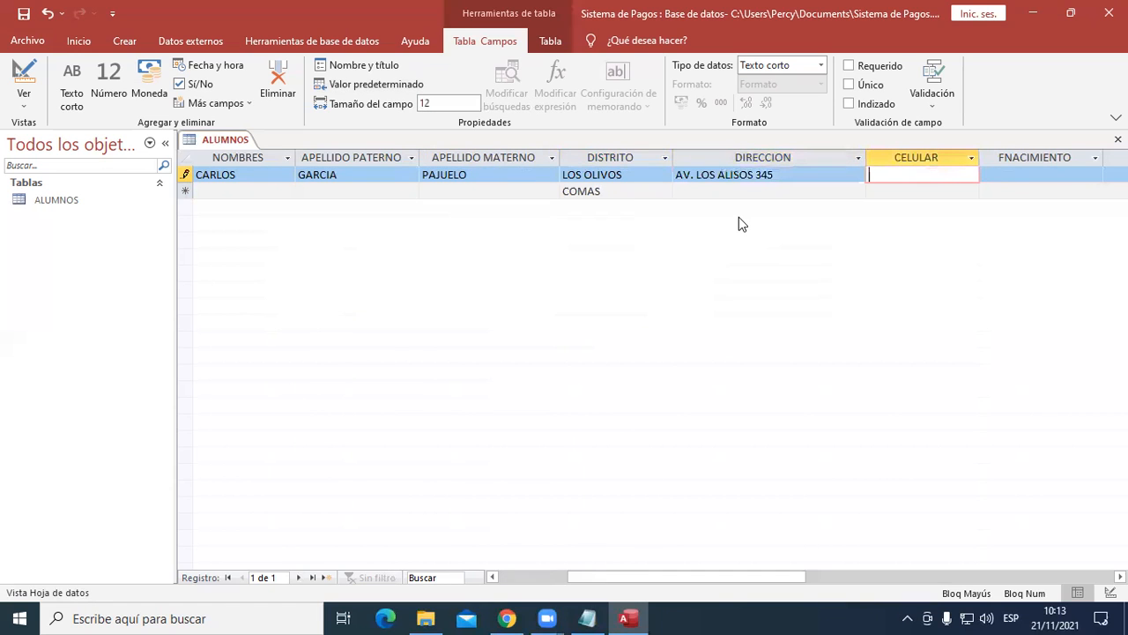
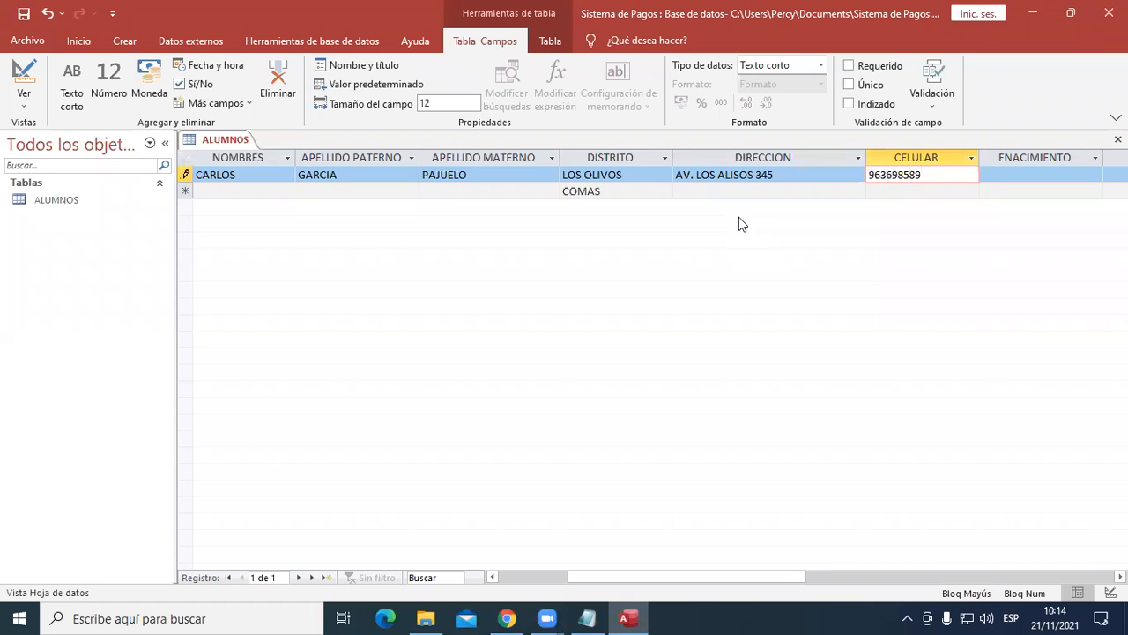
{"action": "key", "text": "Tab"}
- Enter the student's date of birth in FNACIMIENTO and set SEXO to MASCULINO
{"action": "left_click_drag", "start_coordinate": [750, 568], "coordinate": [806, 572]}
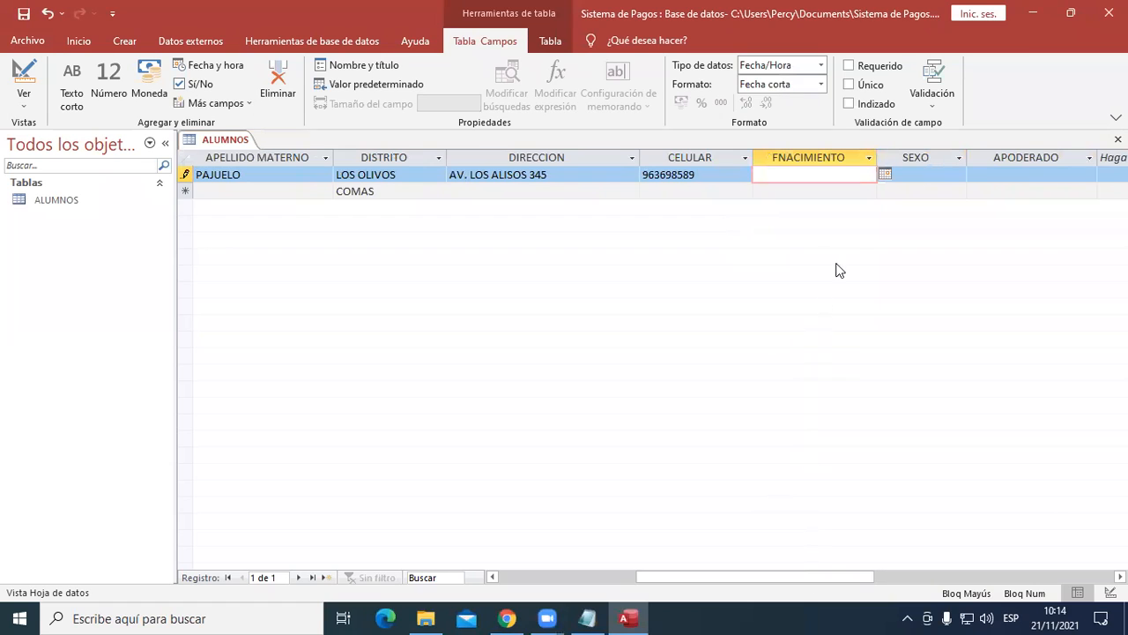
{"action": "left_click", "coordinate": [884, 176]}
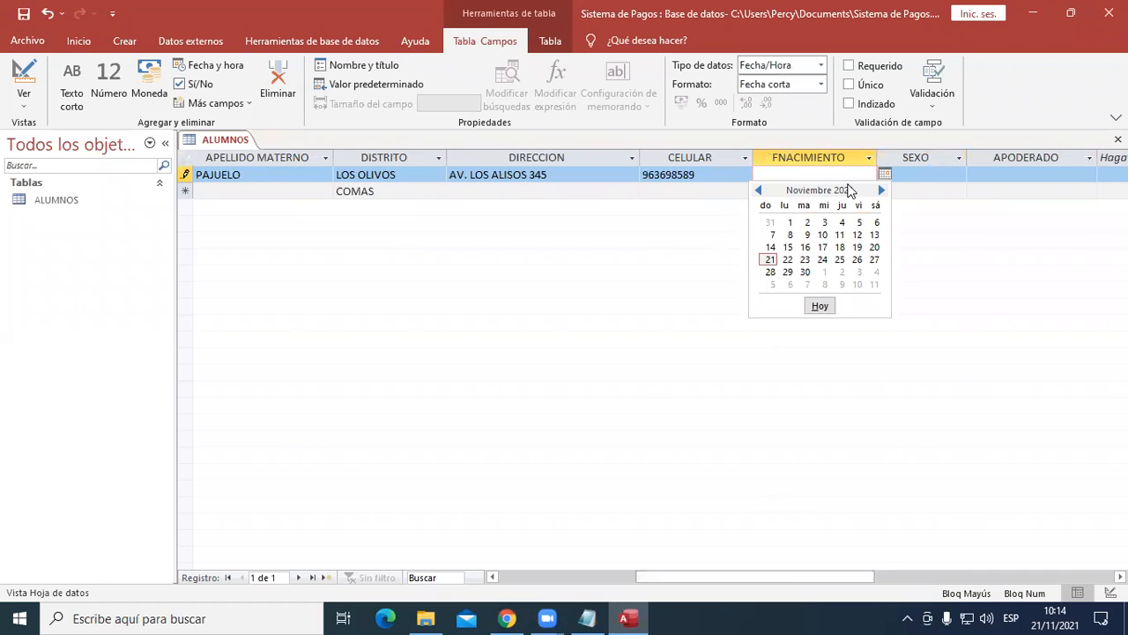
{"action": "left_click", "coordinate": [846, 174]}
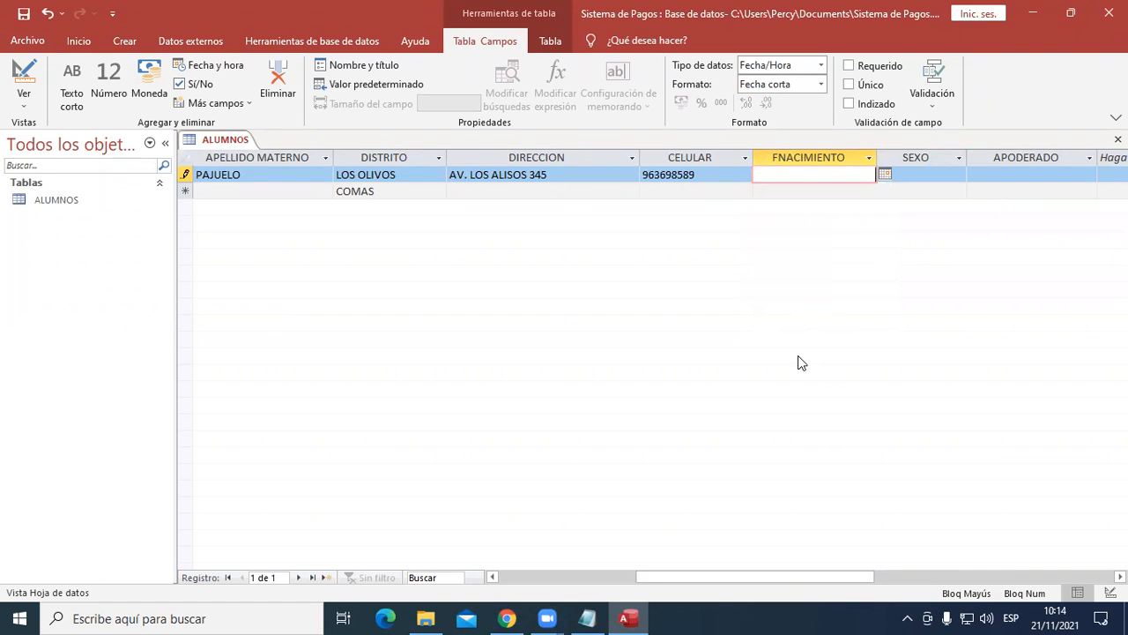
{"action": "type", "text": "15/11/89"}
{"action": "key", "text": "Tab"}
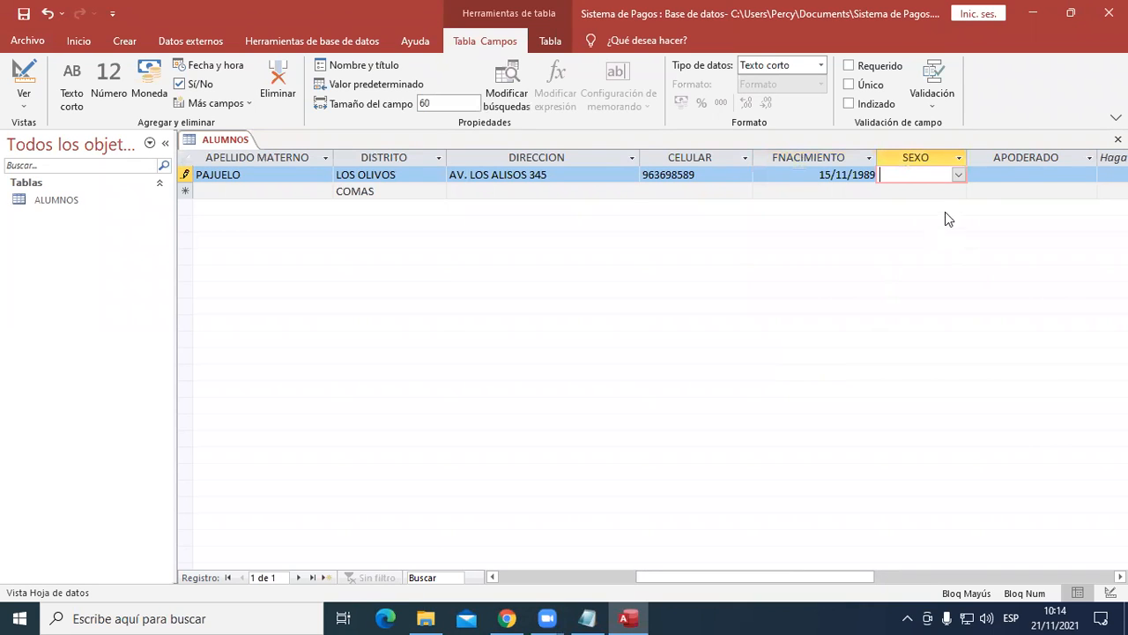
{"action": "left_click", "coordinate": [959, 175]}
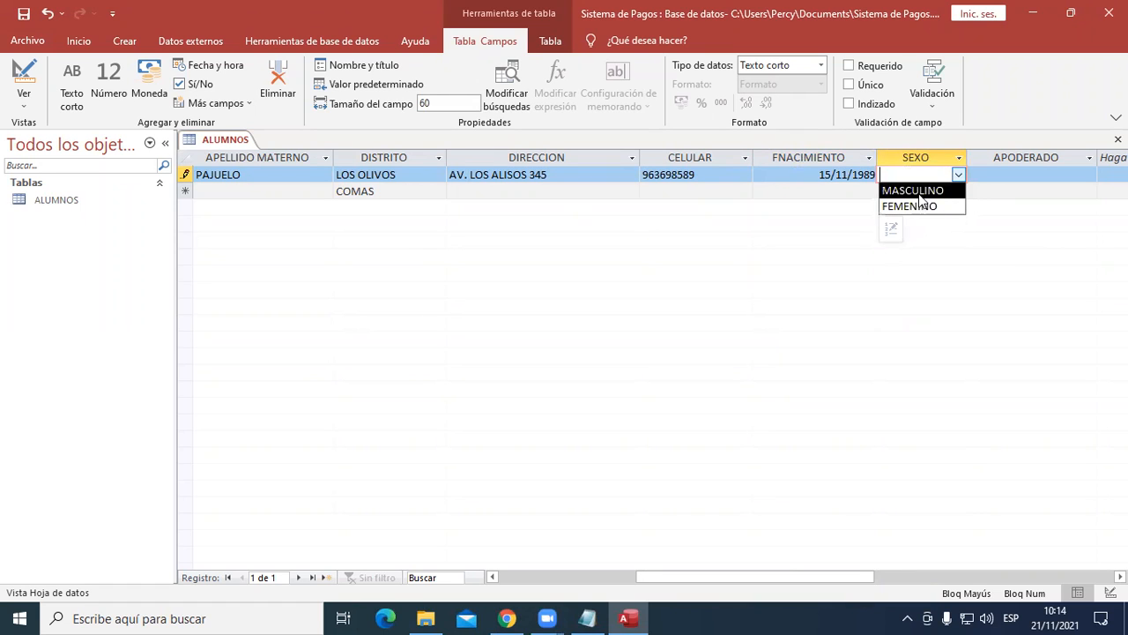
{"action": "left_click", "coordinate": [921, 191]}
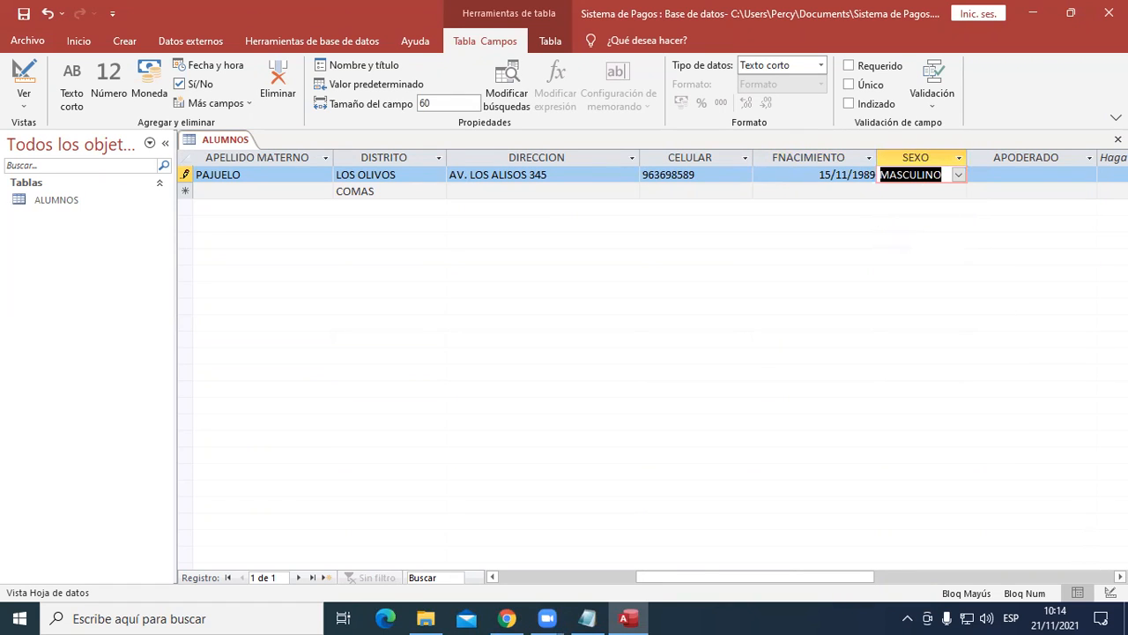
- Enter the guardian's full name in capital letters in APODERADO to complete the first record
{"action": "scroll", "coordinate": [970, 423], "scroll_direction": "right", "scroll_amount": 3}
{"action": "left_click", "coordinate": [809, 175]}
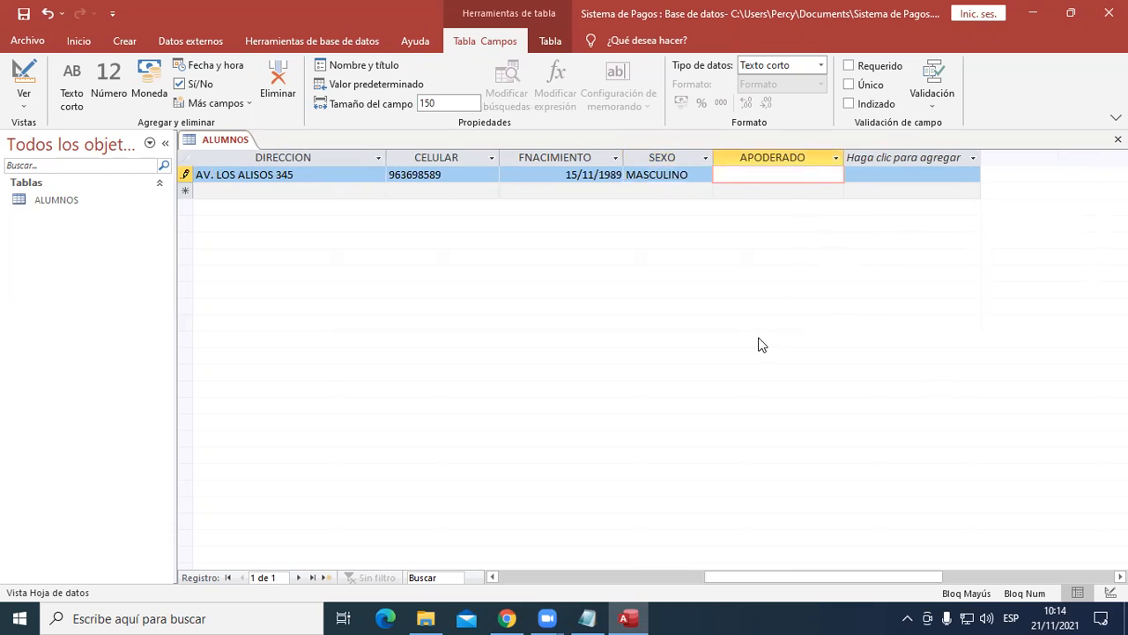
{"action": "key", "text": "Caps_Lock"}
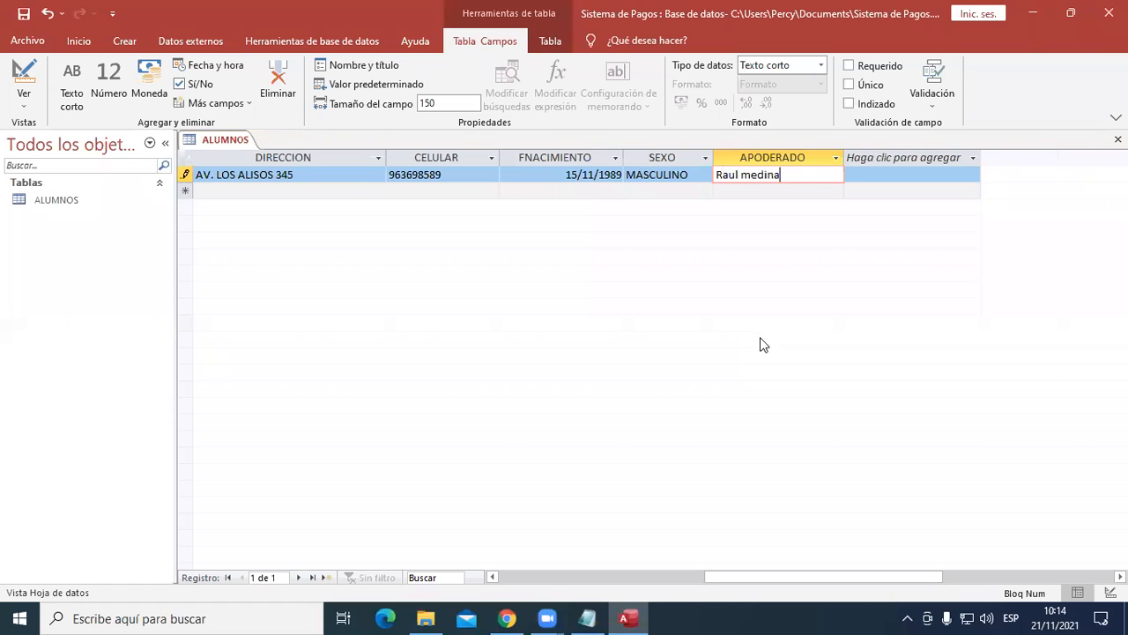
{"action": "key", "text": "Caps_Lock"}
{"action": "key", "text": "shift+Home"}
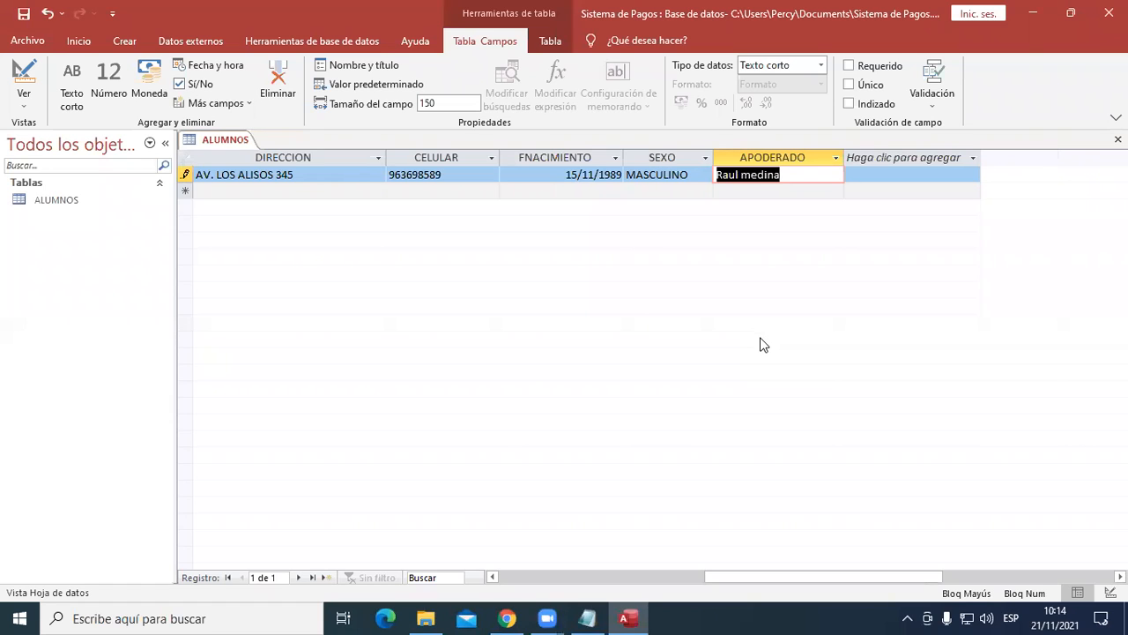
{"action": "key", "text": "Return"}
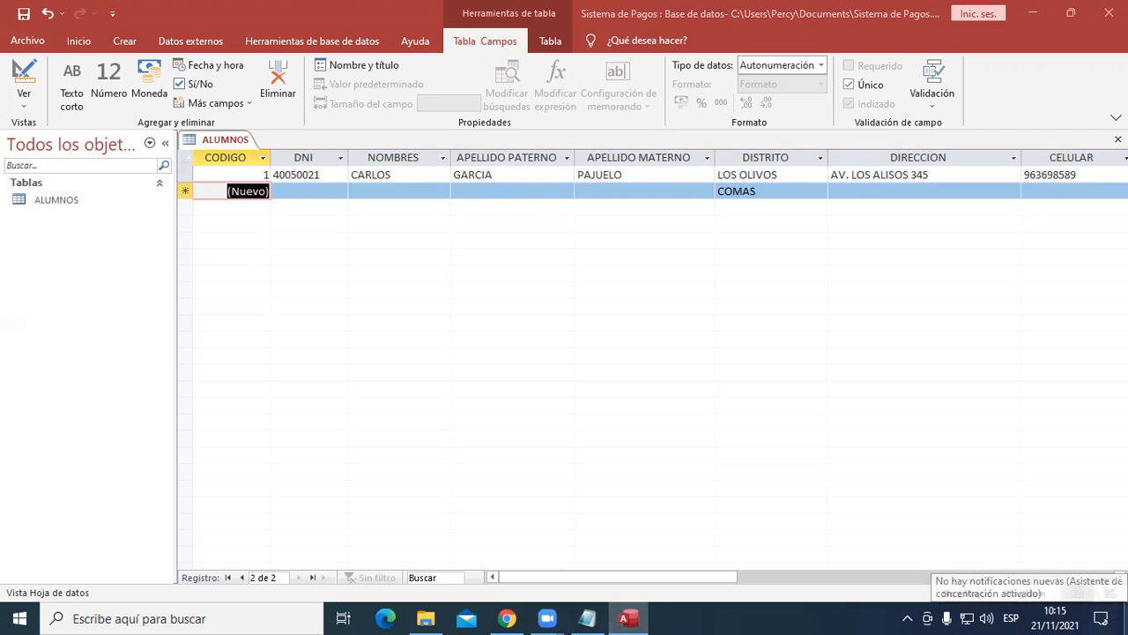
- Move the APODERADO column between APELLIDO MATERNO and DISTRITO
{"action": "left_click_drag", "start_coordinate": [547, 579], "coordinate": [760, 555]}
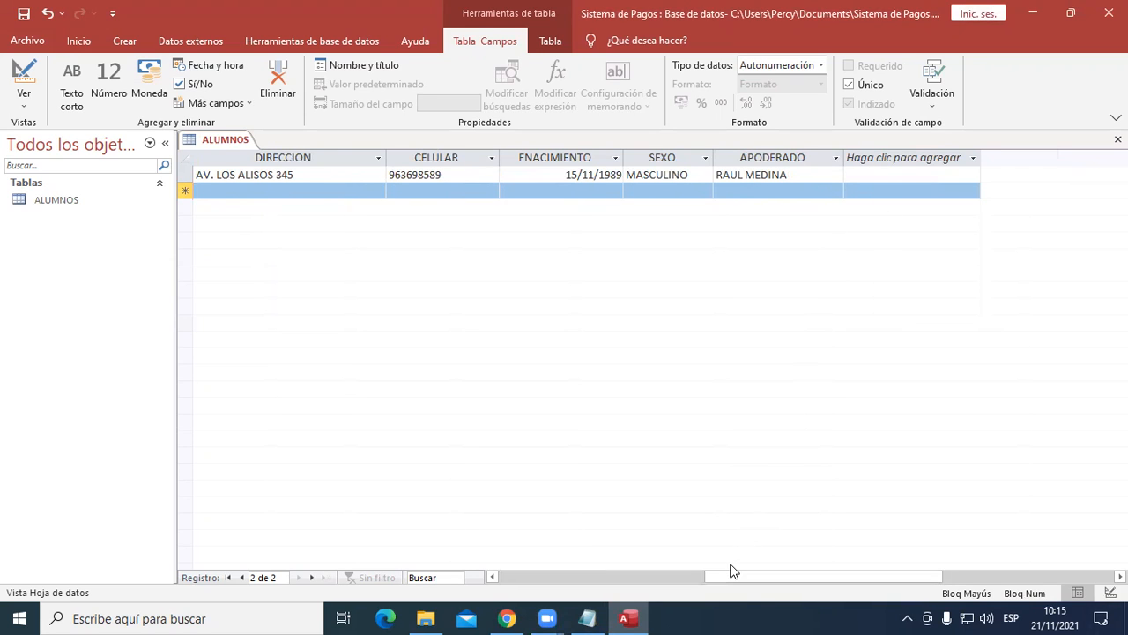
{"action": "left_click_drag", "start_coordinate": [729, 574], "coordinate": [708, 576]}
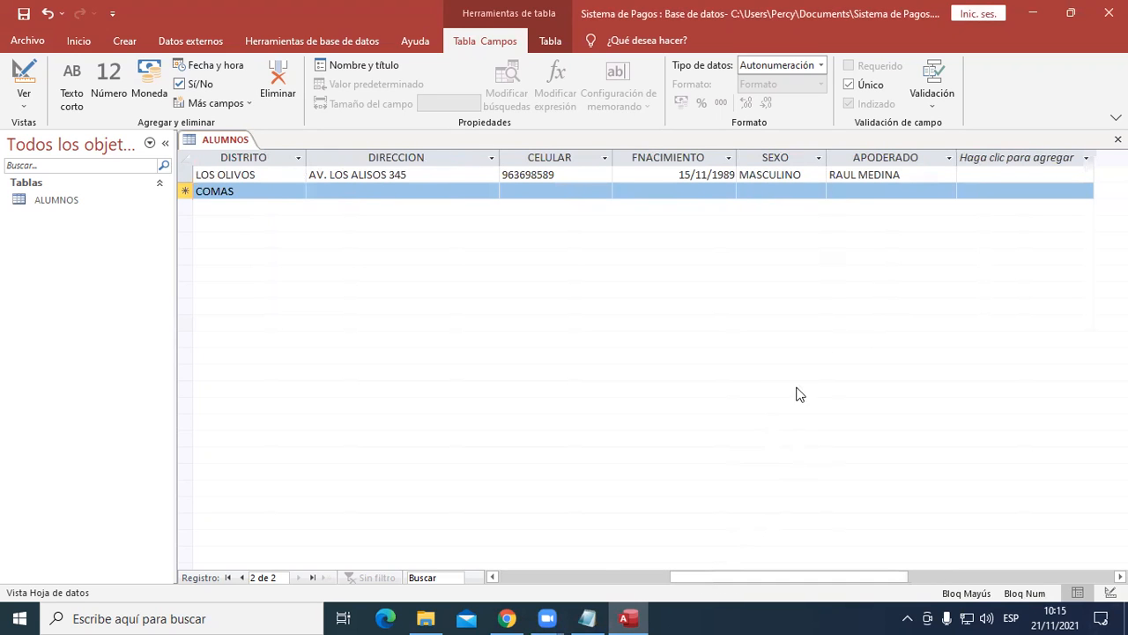
{"action": "left_click", "coordinate": [882, 157]}
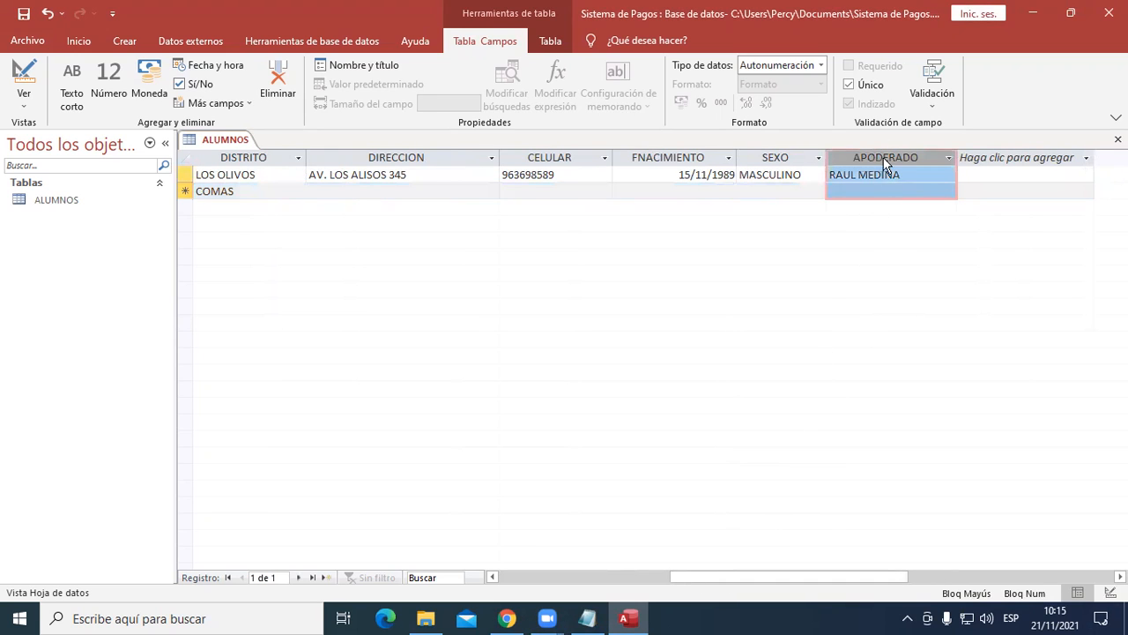
{"action": "left_click_drag", "start_coordinate": [680, 578], "coordinate": [682, 553]}
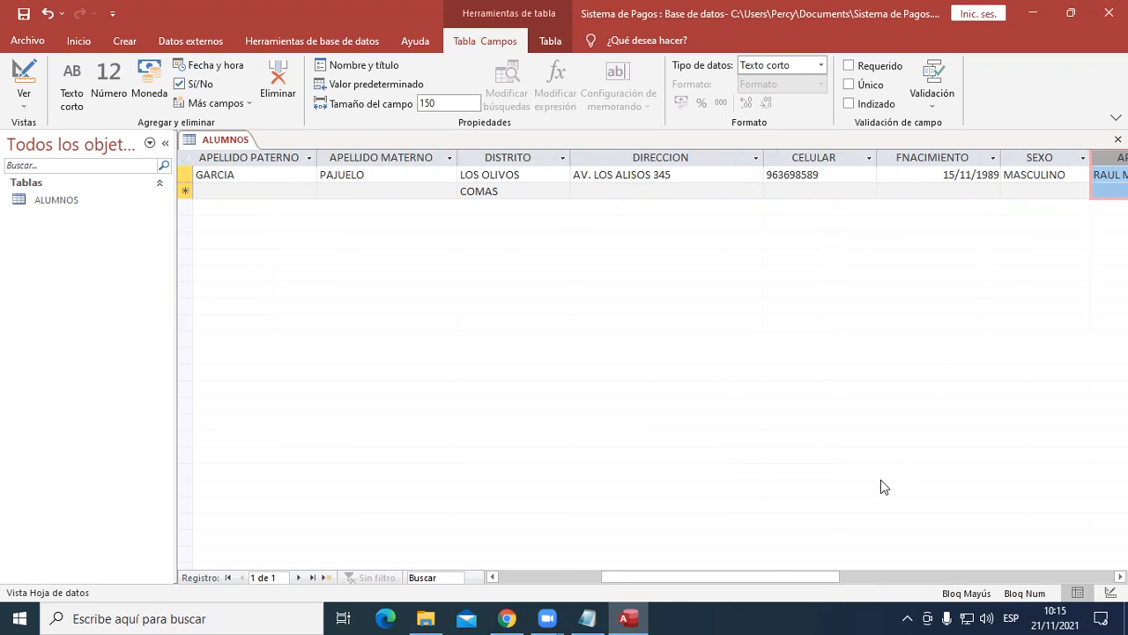
{"action": "left_click_drag", "start_coordinate": [762, 571], "coordinate": [786, 579]}
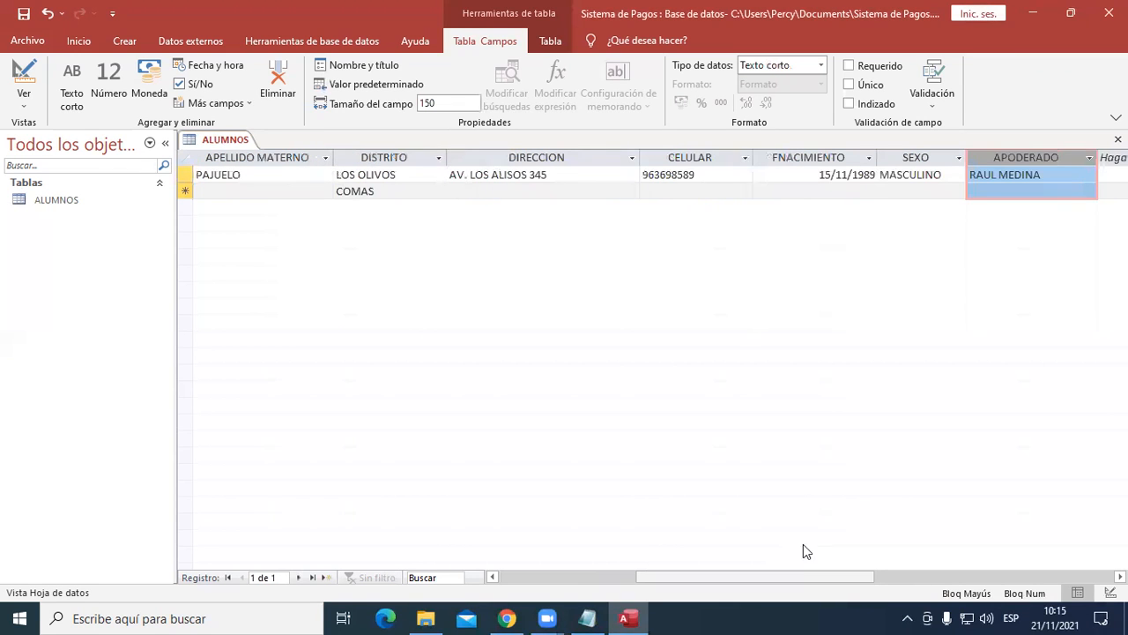
{"action": "left_click_drag", "start_coordinate": [1011, 154], "coordinate": [351, 183]}
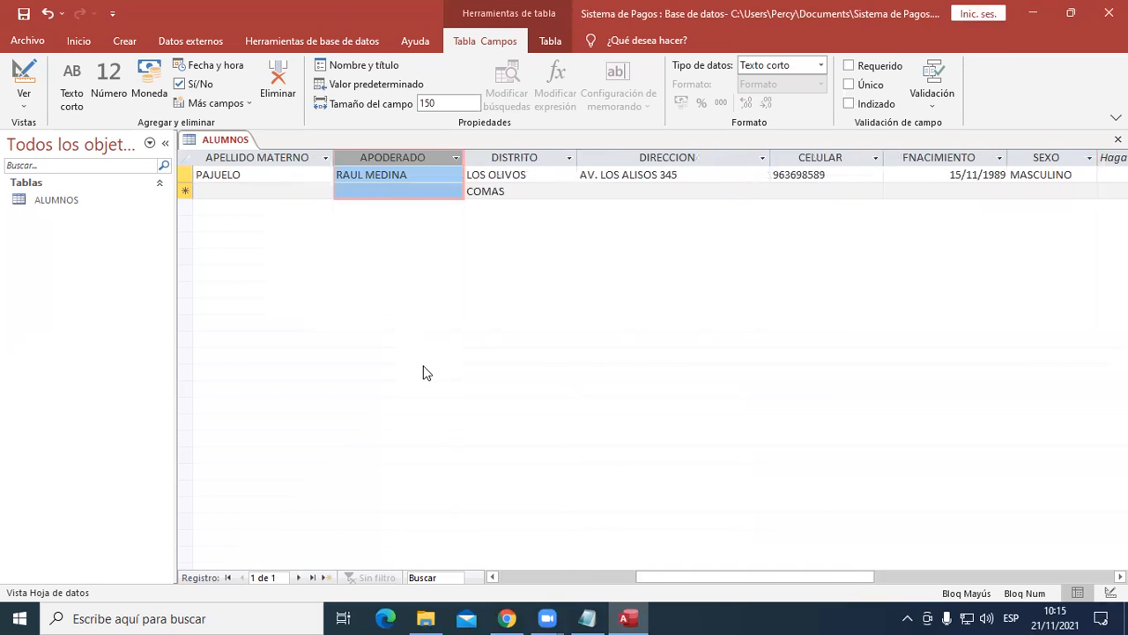
{"action": "mouse_move", "coordinate": [678, 577]}
{"action": "left_mouse_down"}
{"action": "mouse_move", "coordinate": [747, 579]}
{"action": "mouse_move", "coordinate": [682, 577]}
{"action": "left_mouse_up"}
{"action": "right_click", "coordinate": [643, 158]}
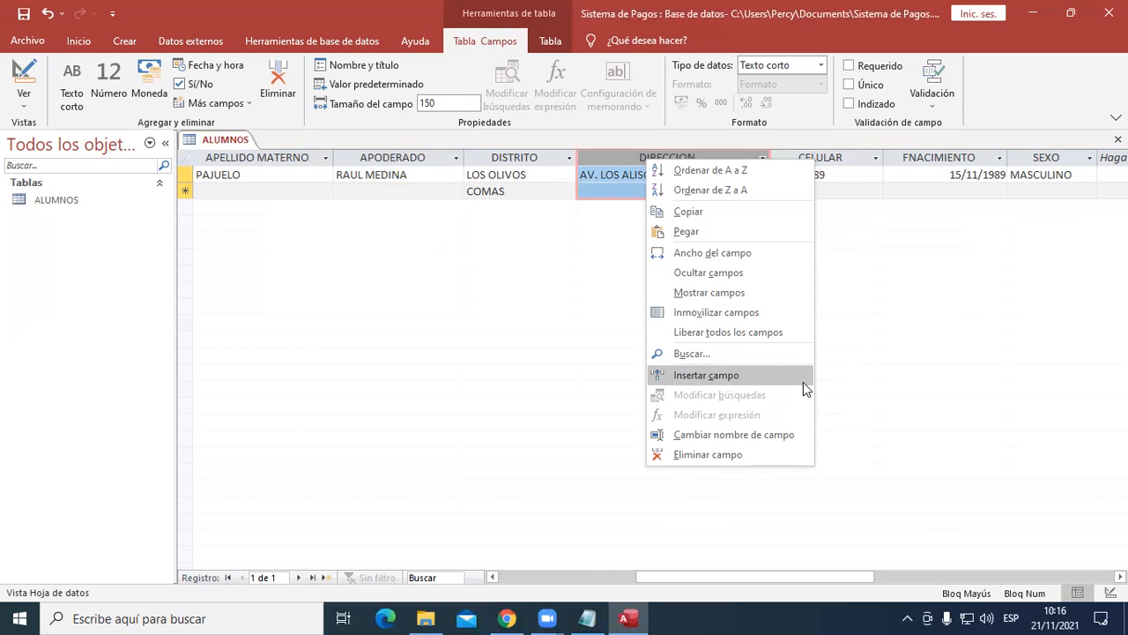
{"action": "left_click_drag", "start_coordinate": [816, 581], "coordinate": [931, 582]}
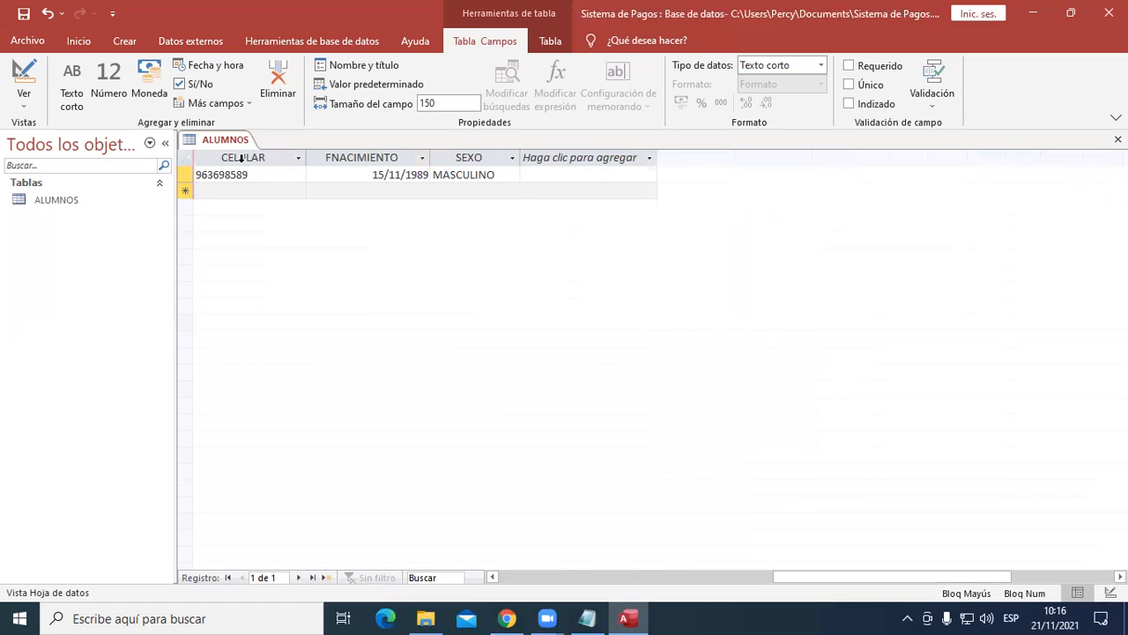
{"action": "left_click_drag", "start_coordinate": [820, 576], "coordinate": [555, 560]}
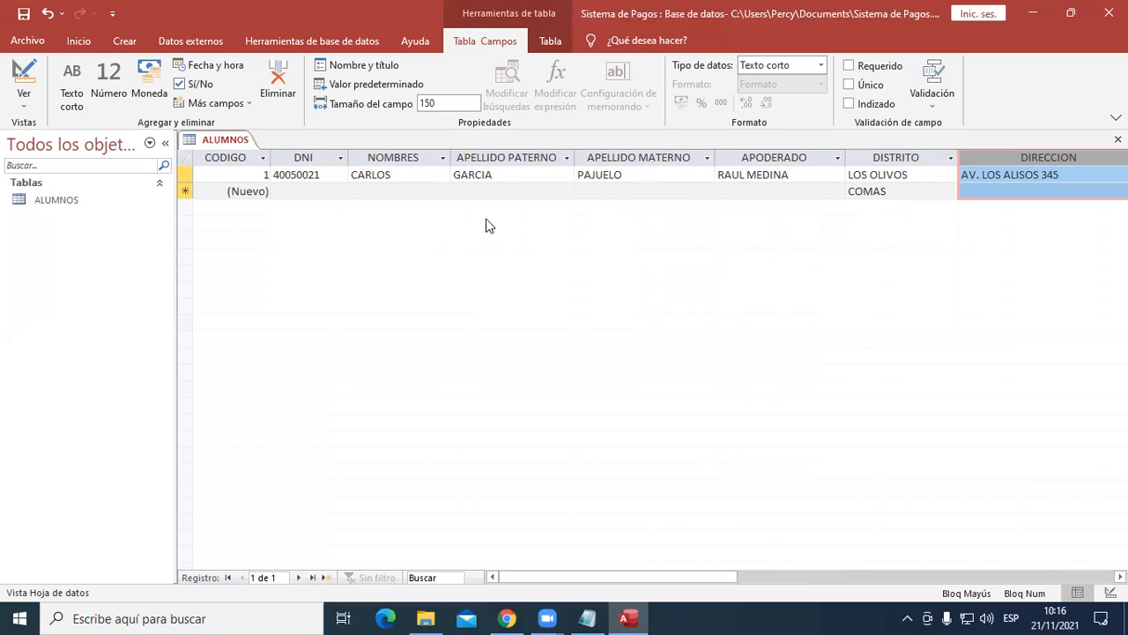
- Start a second student record by entering the student's ID number in DNI
{"action": "left_click", "coordinate": [310, 190]}
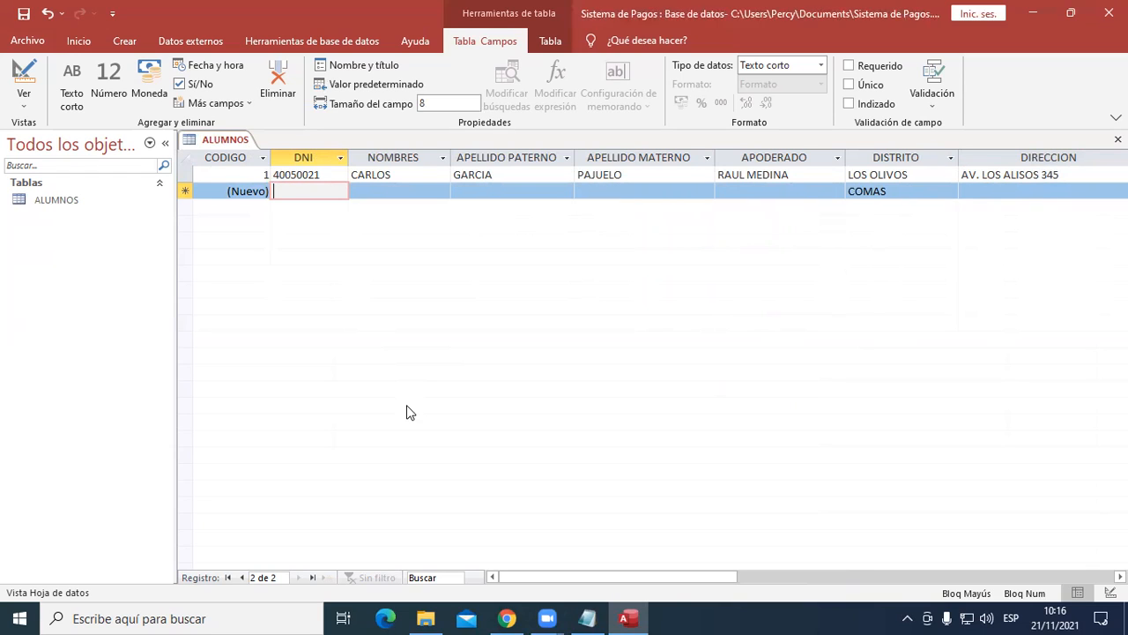
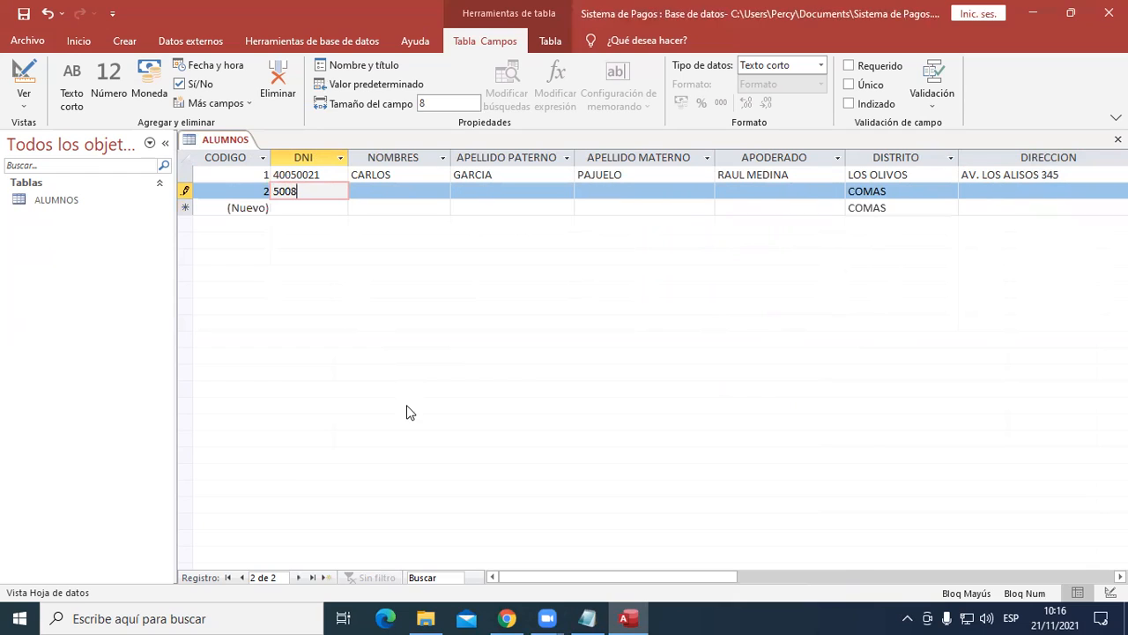
{"action": "key", "text": "Tab"}
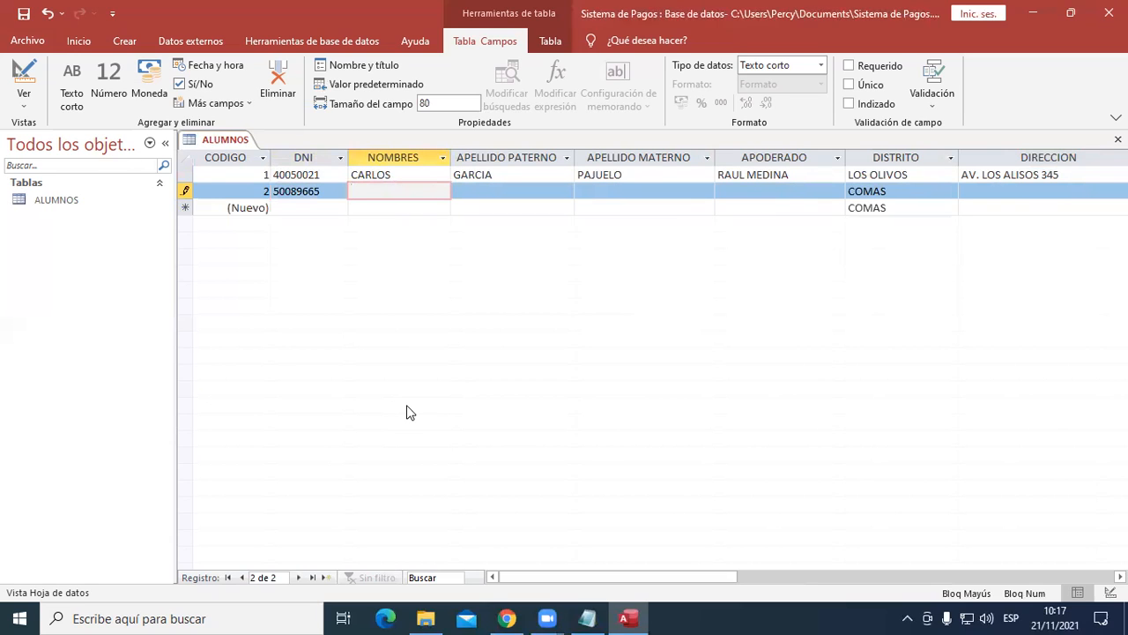
- Enter the second student's first name in NOMBRES and both surnames in APELLIDO PATERNO and APELLIDO MATERNO
{"action": "key", "text": "Tab"}
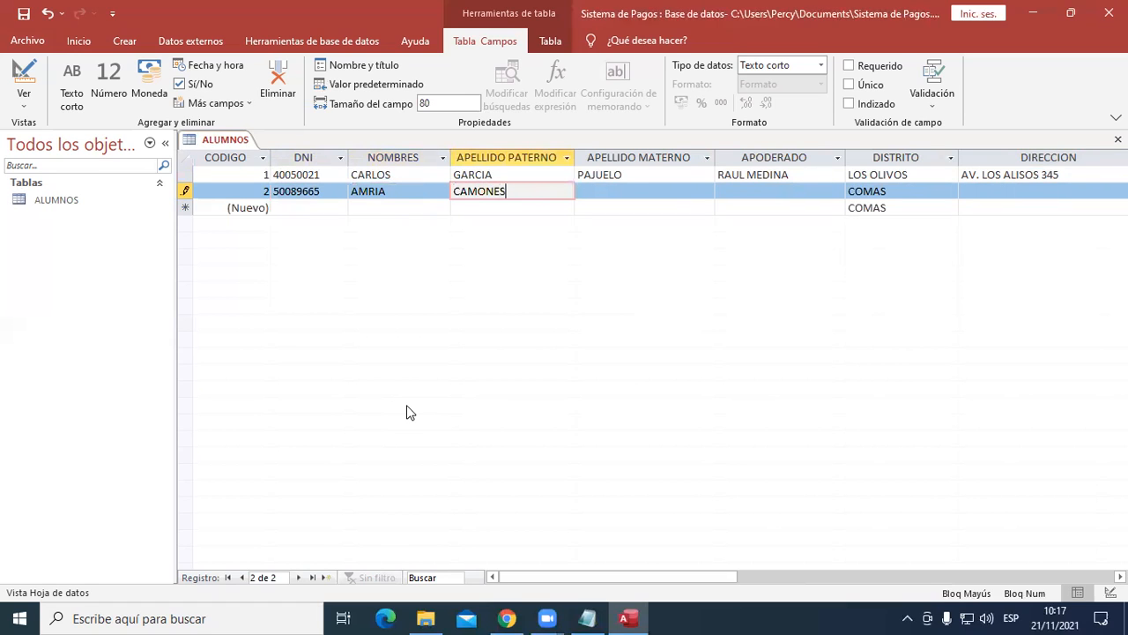
{"action": "key", "text": "Tab"}
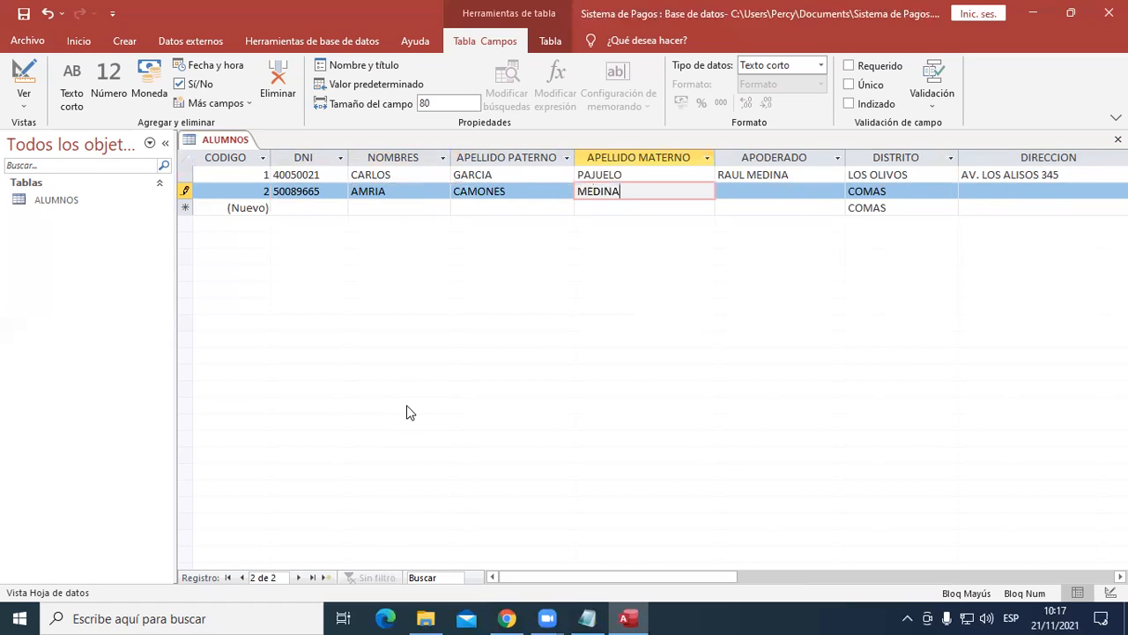
{"action": "key", "text": "Tab"}
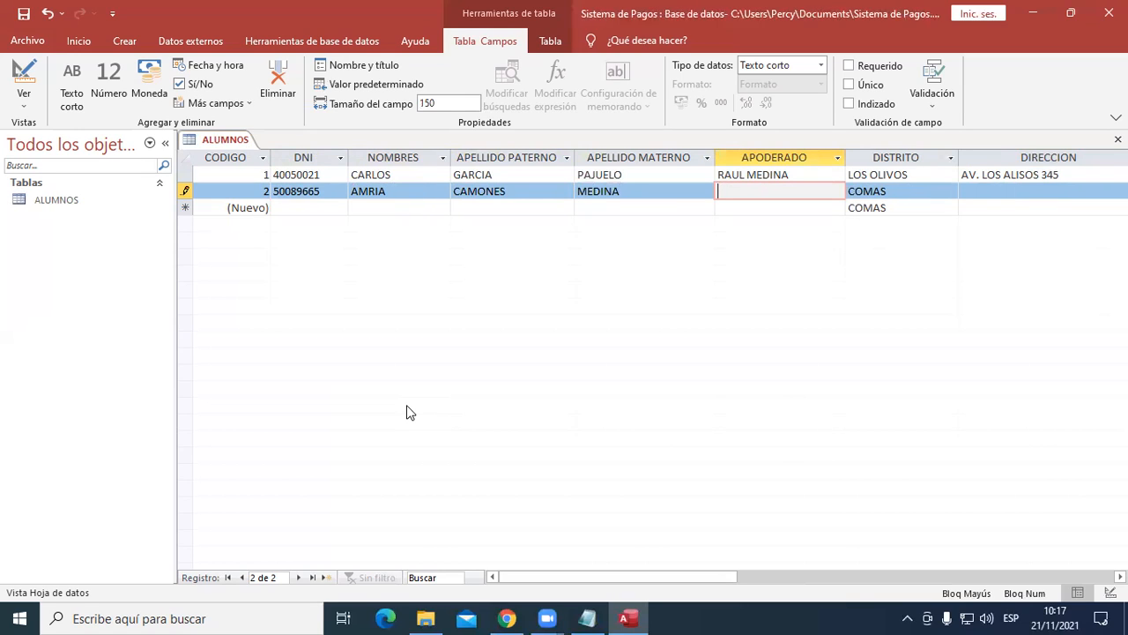
- Enter the guardian's full name in APODERADO for the second record
{"action": "key", "text": "Tab"}
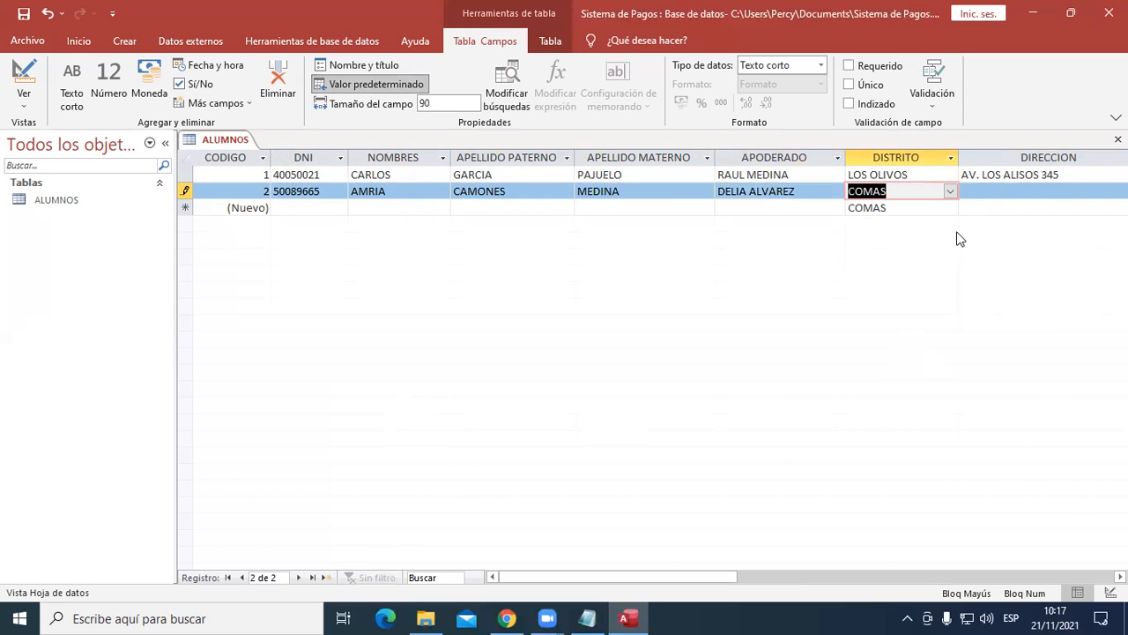
- Keep COMAS as the second record's DISTRITO and enter the student's street address in DIRECCION
{"action": "left_click", "coordinate": [975, 190]}
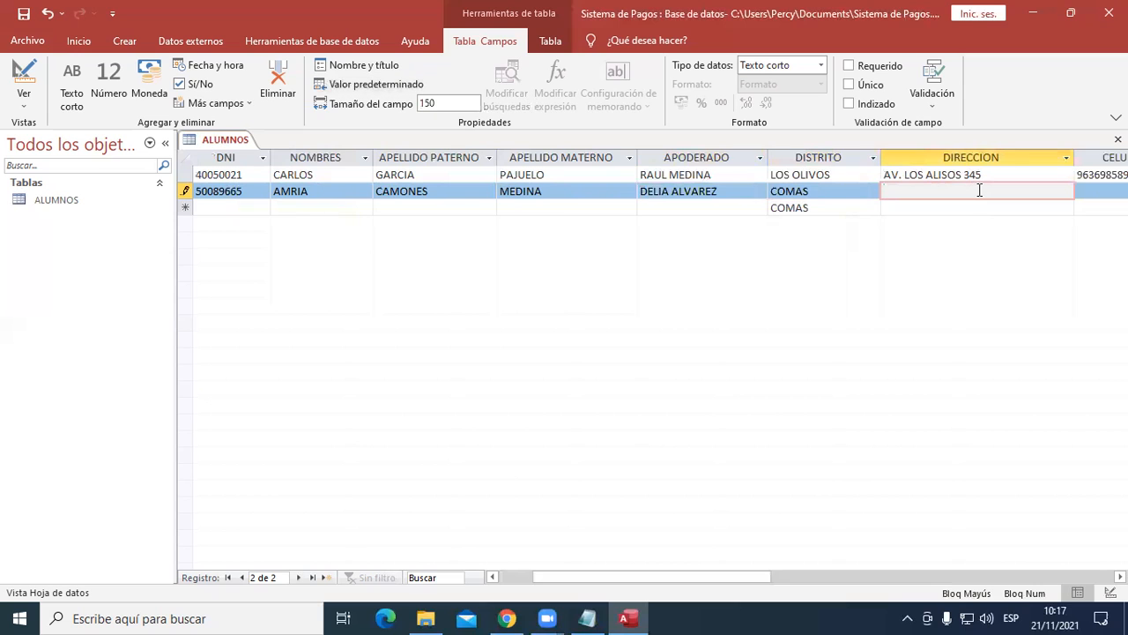
{"action": "key", "text": "Tab"}
{"action": "key", "text": "Tab"}
{"action": "key", "text": "shift+Tab"}
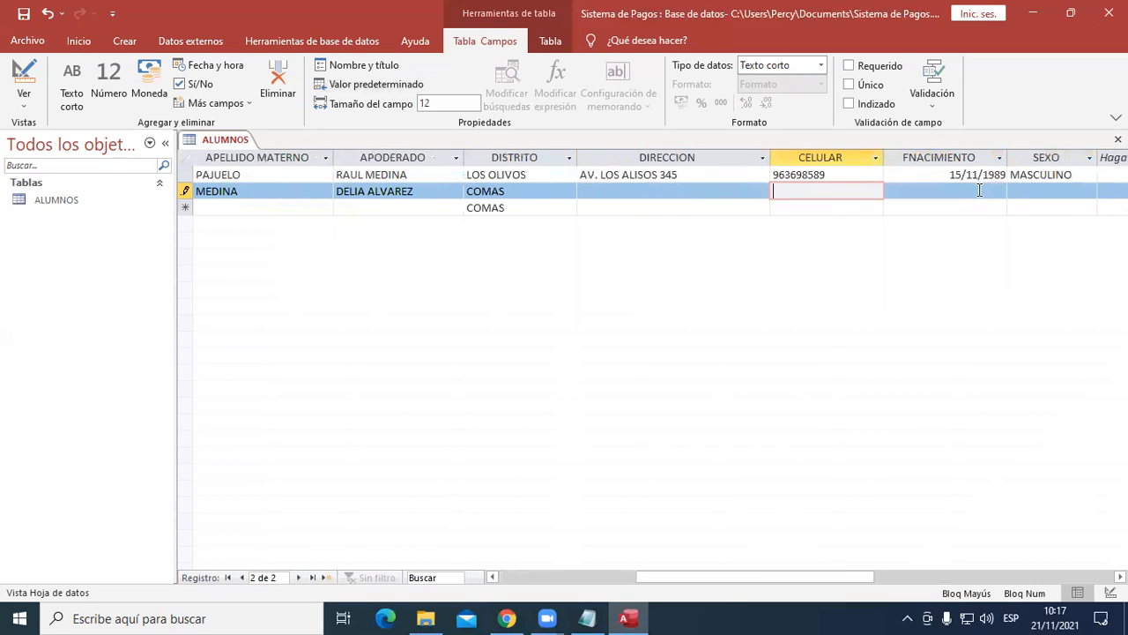
{"action": "key", "text": "shift+Tab"}
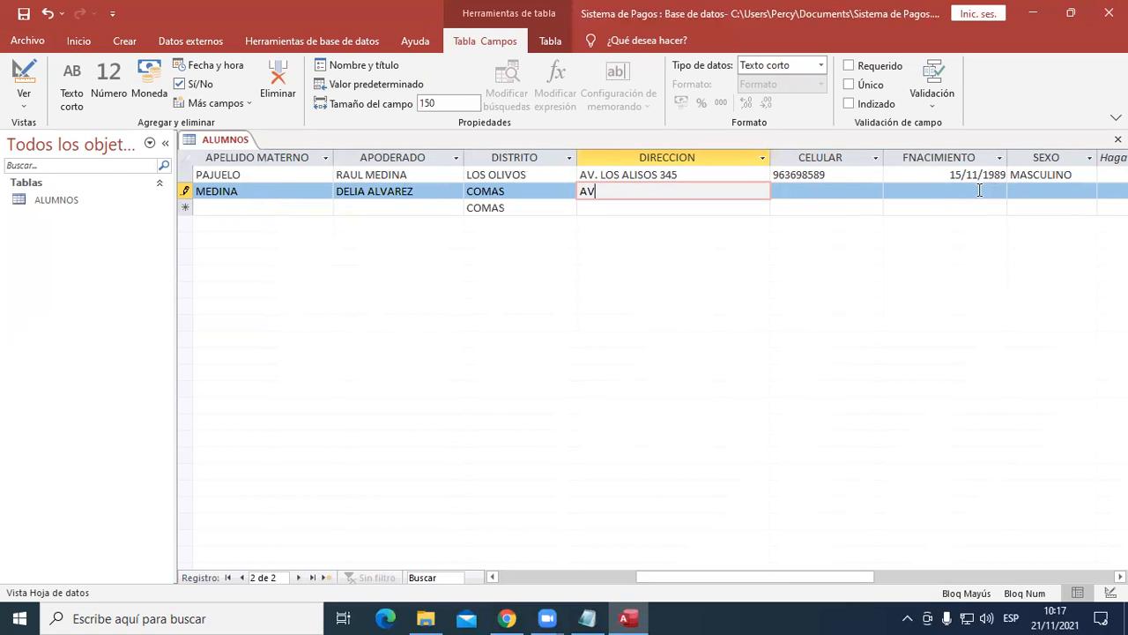
{"action": "key", "text": "Tab"}
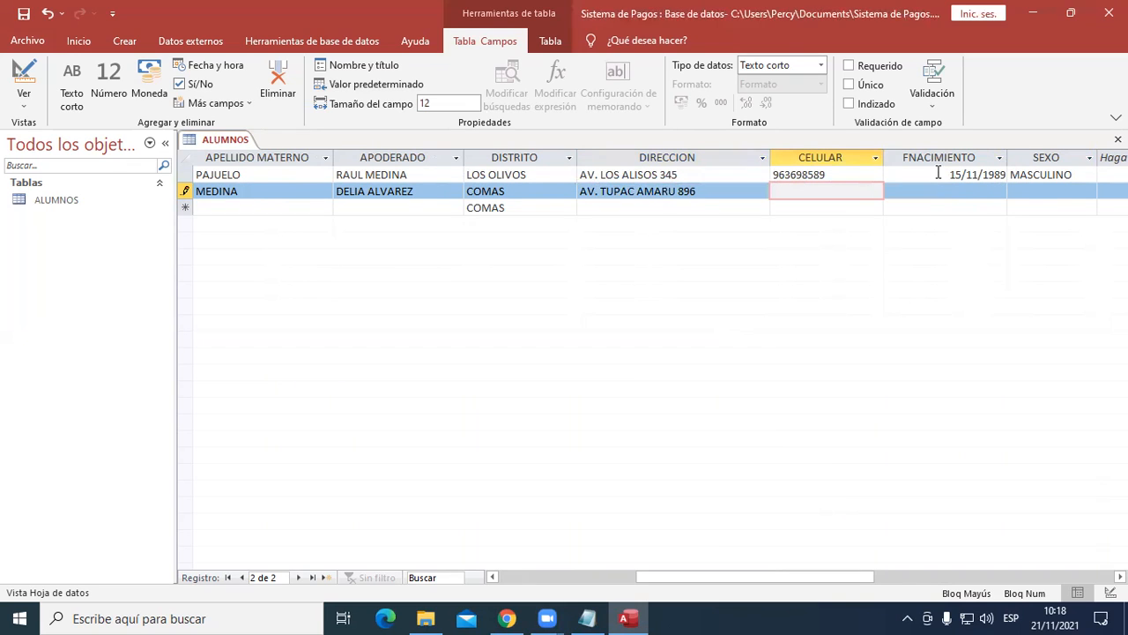
- Enter the second student's mobile number in CELULAR and date of birth in FNACIMIENTO
{"action": "key", "text": "Tab"}
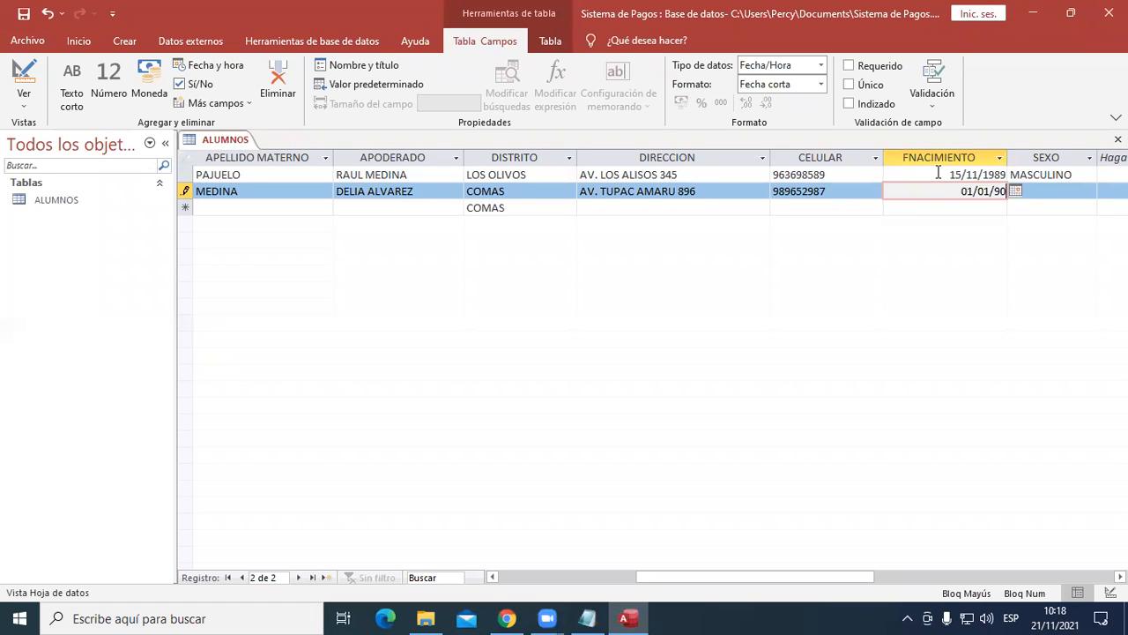
{"action": "key", "text": "Tab"}
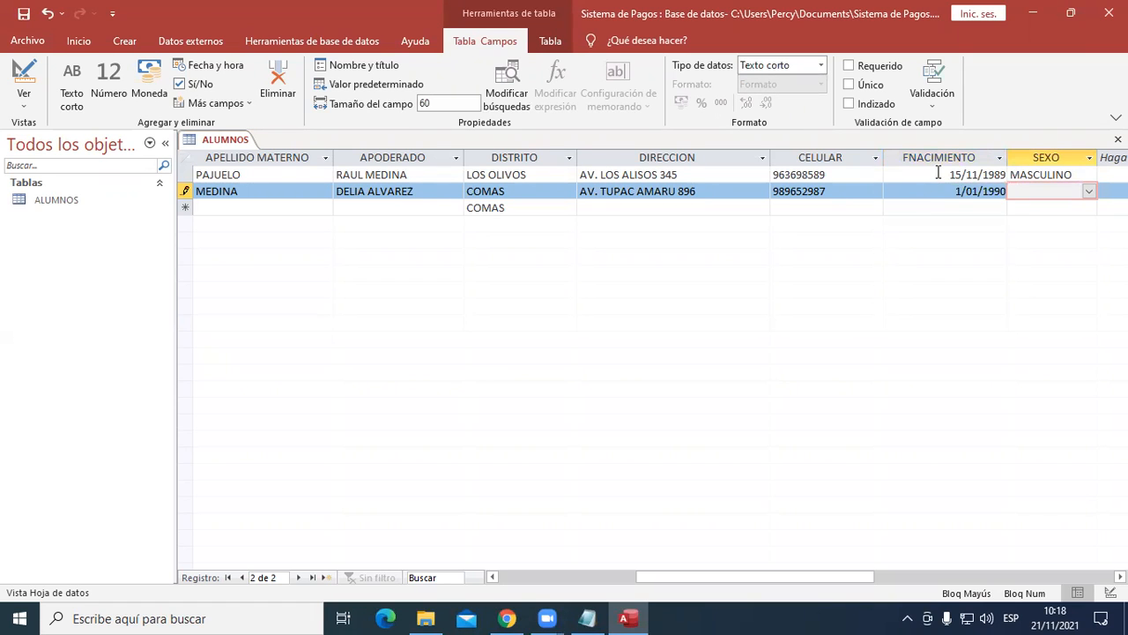
- Set SEXO of the second record to FEMENINO and continue to a new record
{"action": "key", "text": "Tab"}
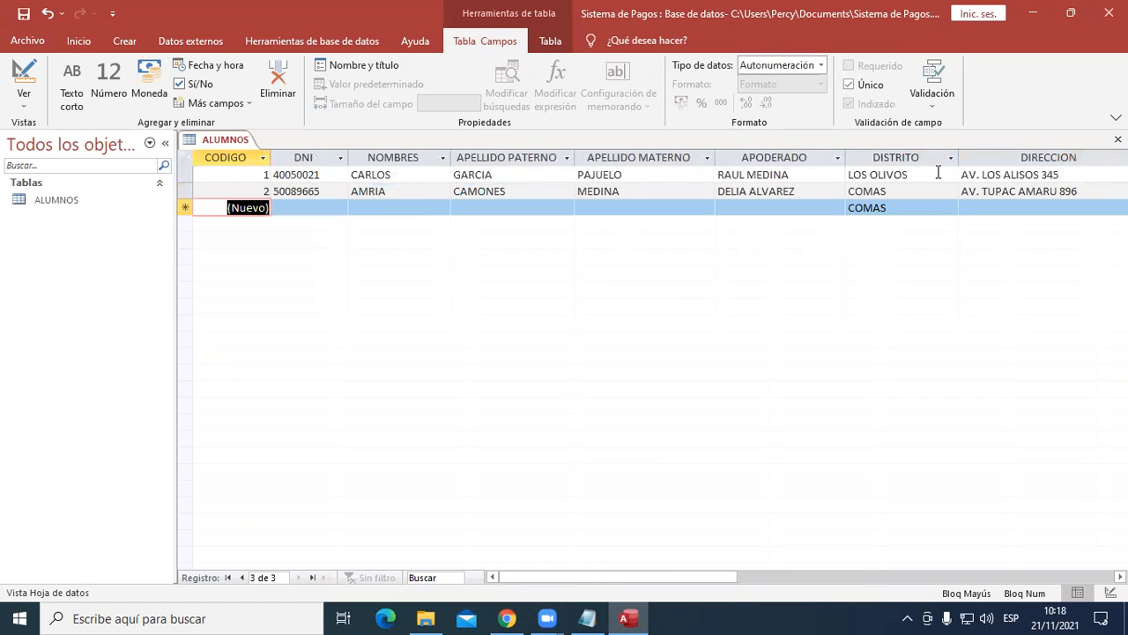
{"action": "key", "text": "shift+Tab"}
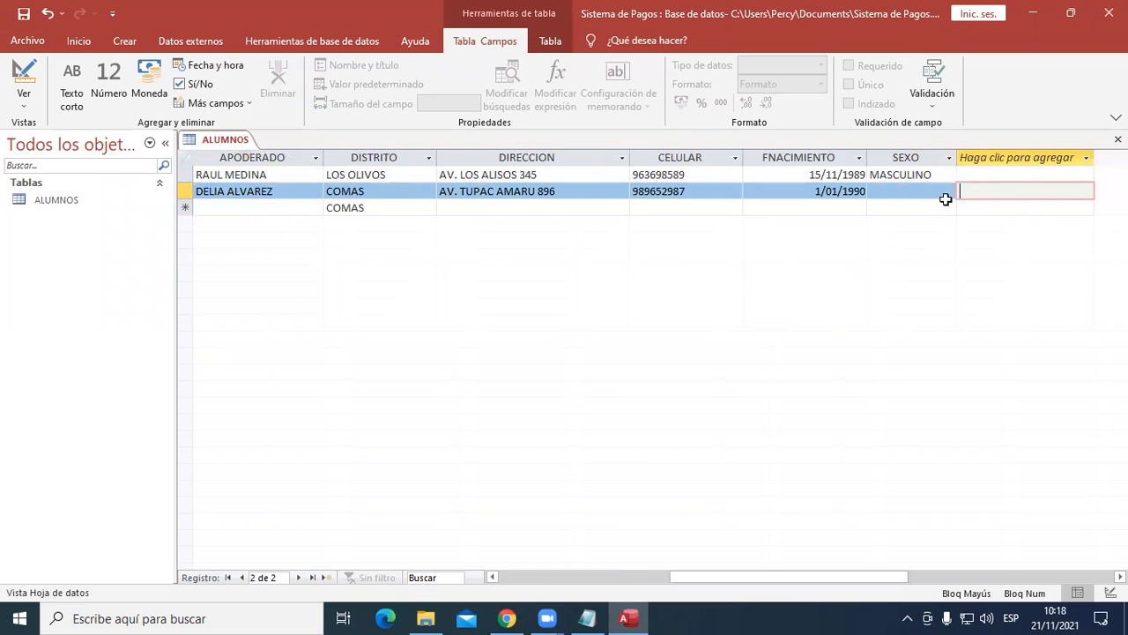
{"action": "left_click", "coordinate": [943, 195]}
{"action": "left_click", "coordinate": [948, 191]}
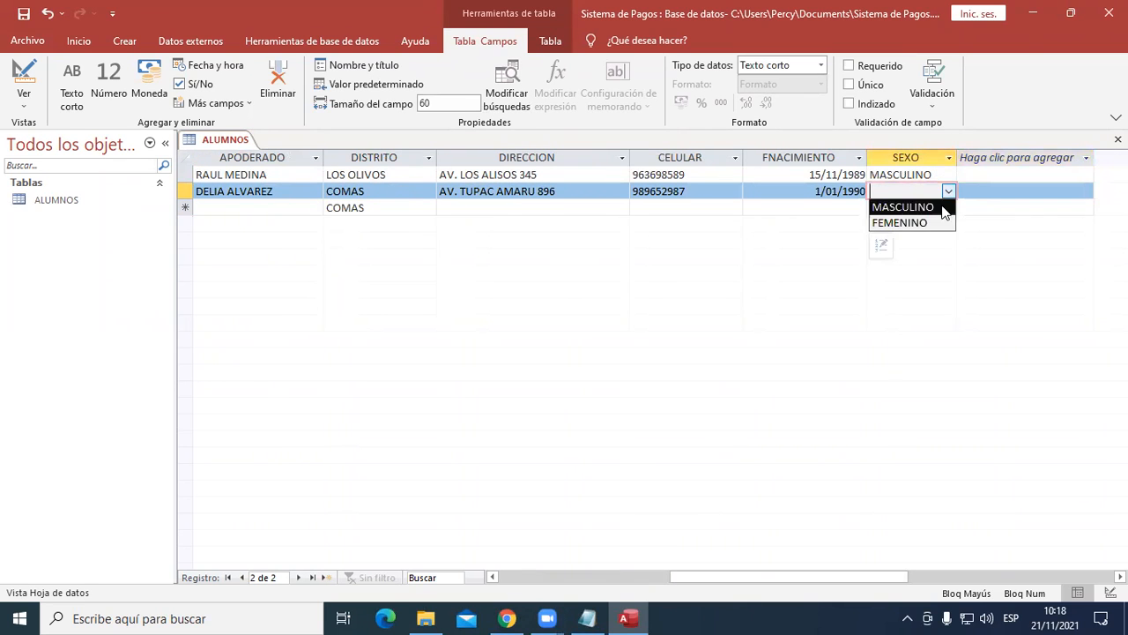
{"action": "left_click", "coordinate": [908, 223]}
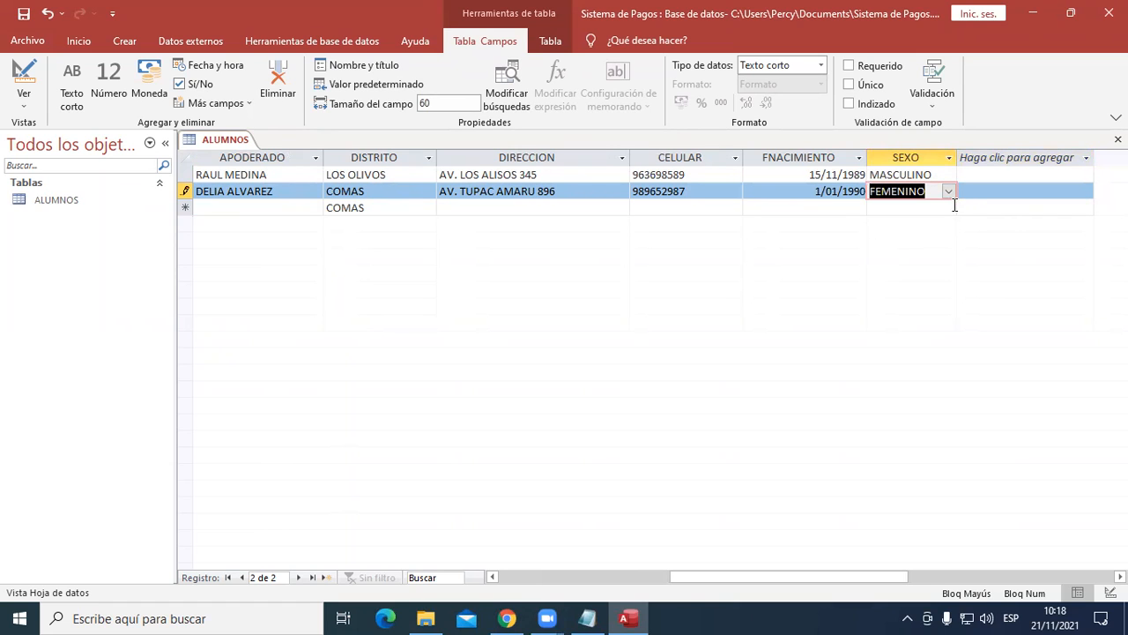
{"action": "key", "text": "Tab"}
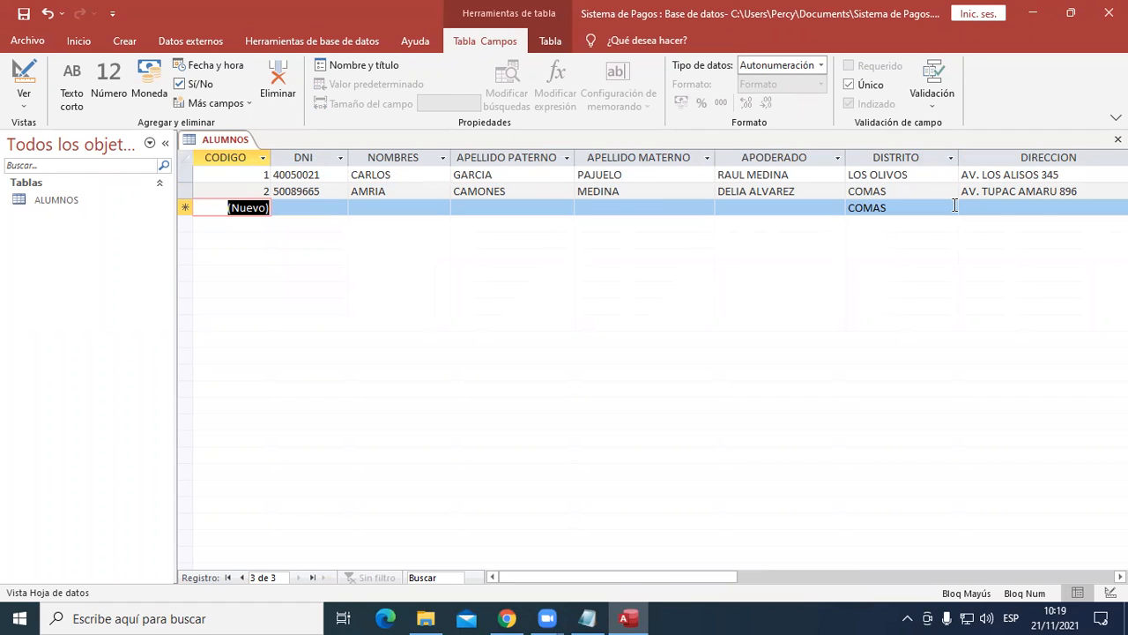
- Start a third student record by entering the student's ID number in DNI
{"action": "key", "text": "Tab"}
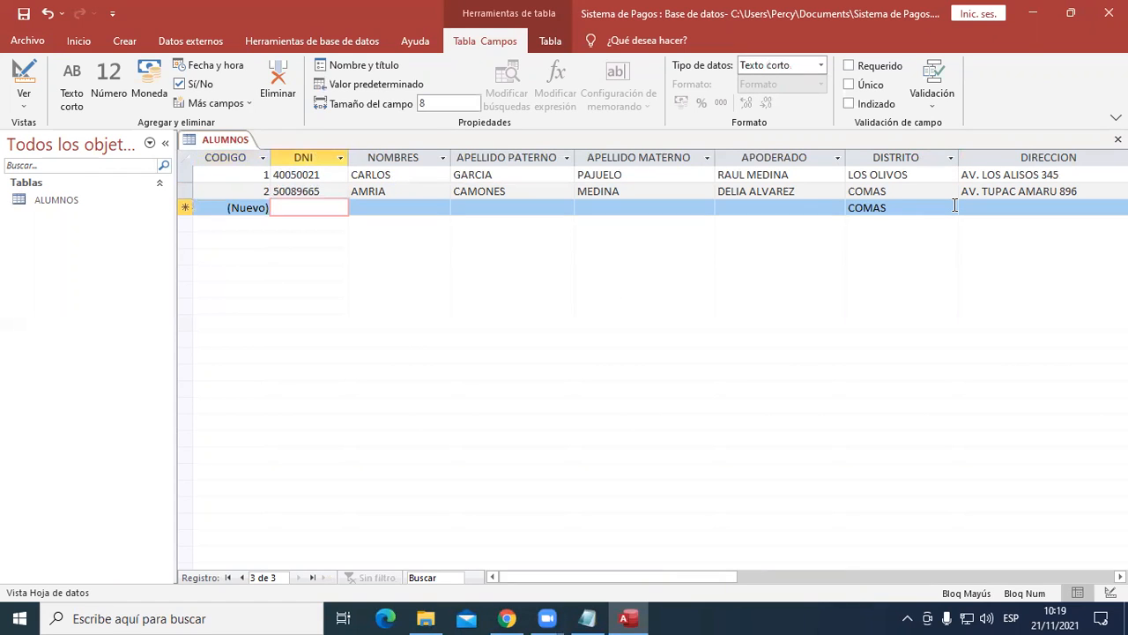
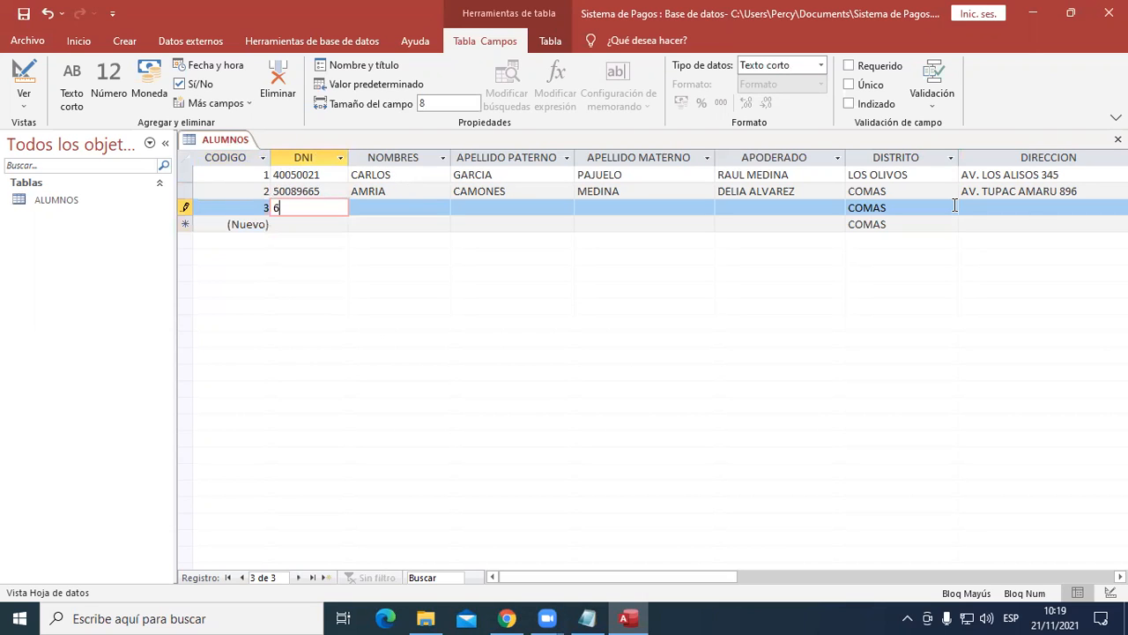
{"action": "key", "text": "Tab"}
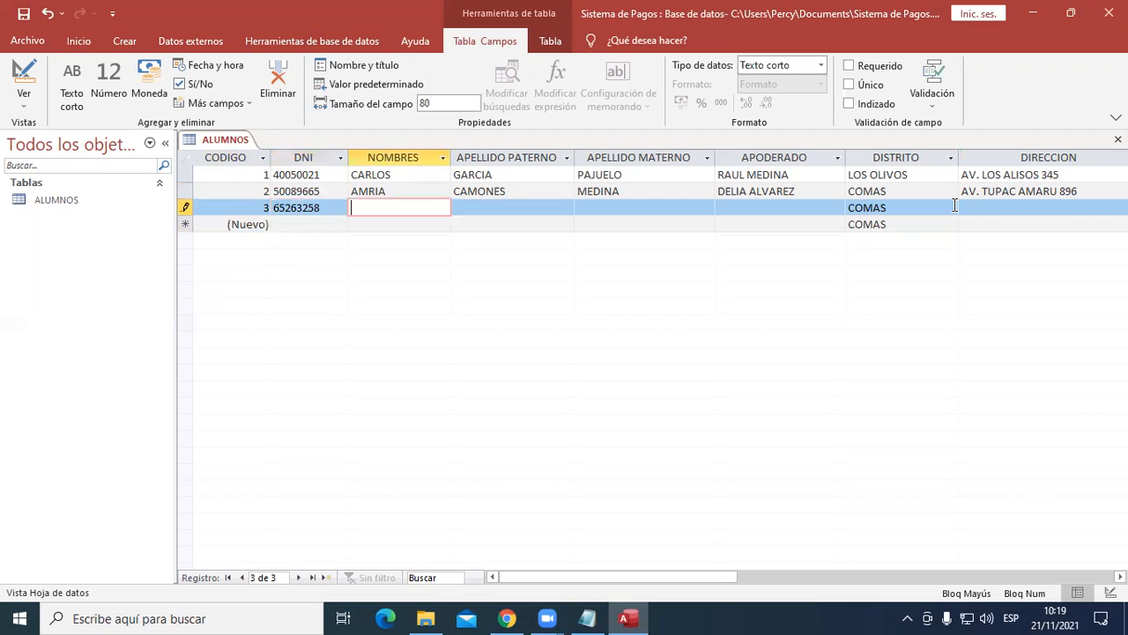
- Correct the misspelled first name in the second record's NOMBRES field
{"action": "key", "text": "Up"}
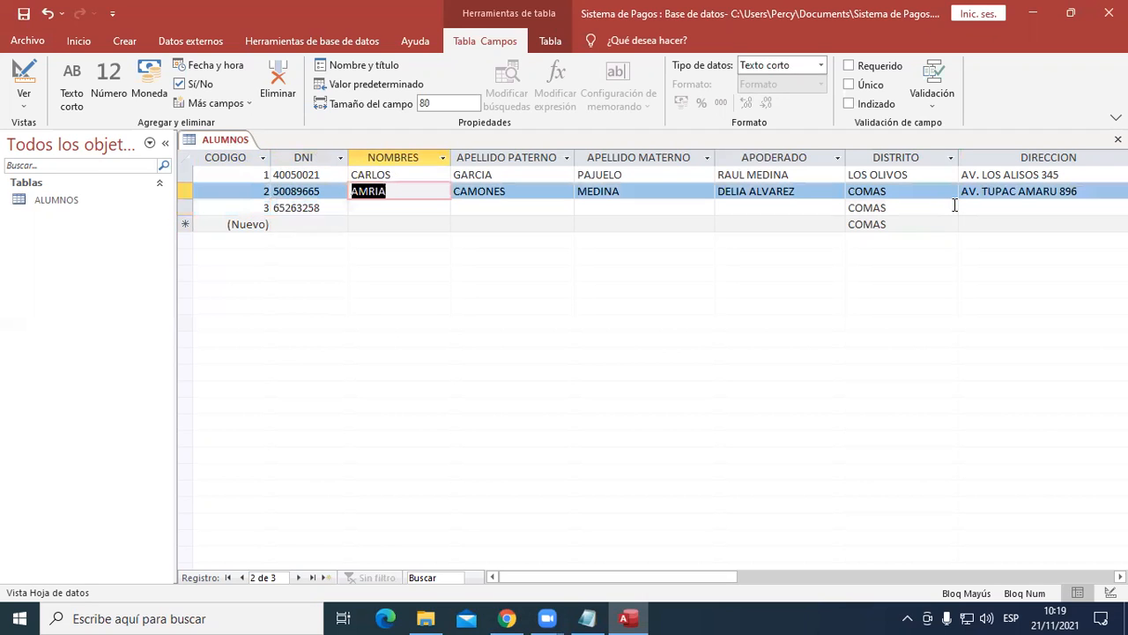
{"action": "type", "text": "MS"}
{"action": "key", "text": "BackSpace"}
{"action": "type", "text": "ARIA"}
{"action": "key", "text": "BackSpace"}
{"action": "key", "text": "BackSpace"}
{"action": "key", "text": "BackSpace"}
{"action": "key", "text": "BackSpace"}
{"action": "type", "text": "ARIA"}
{"action": "key", "text": "Tab"}
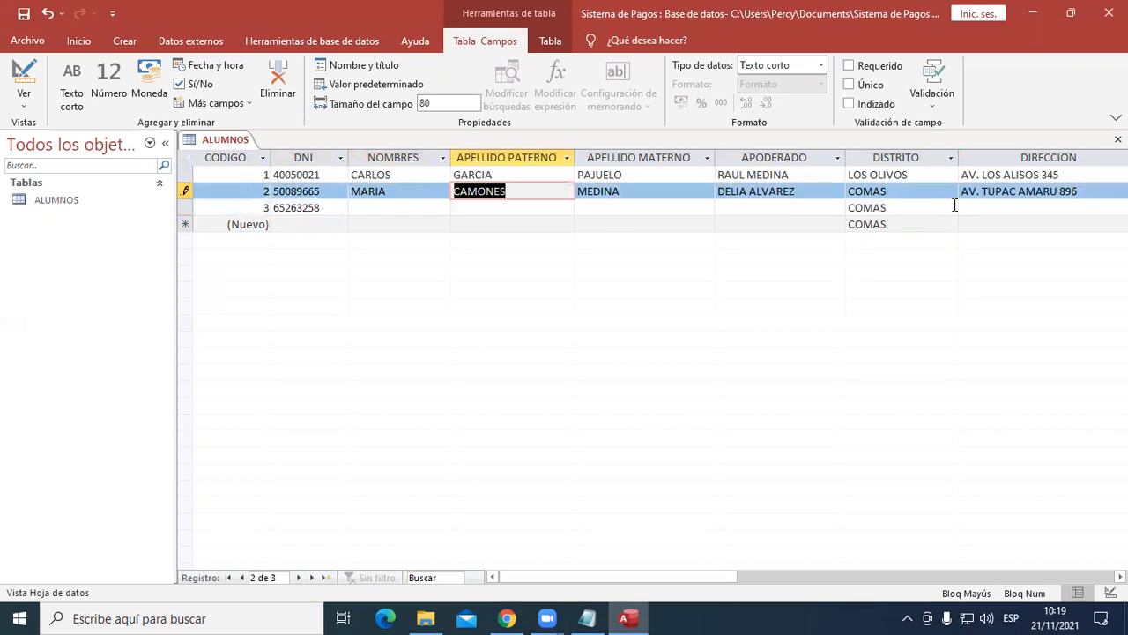
- Enter the third student's first name in NOMBRES and both surnames in APELLIDO PATERNO and APELLIDO MATERNO
{"action": "key", "text": "Down"}
{"action": "key", "text": "shift+Tab"}
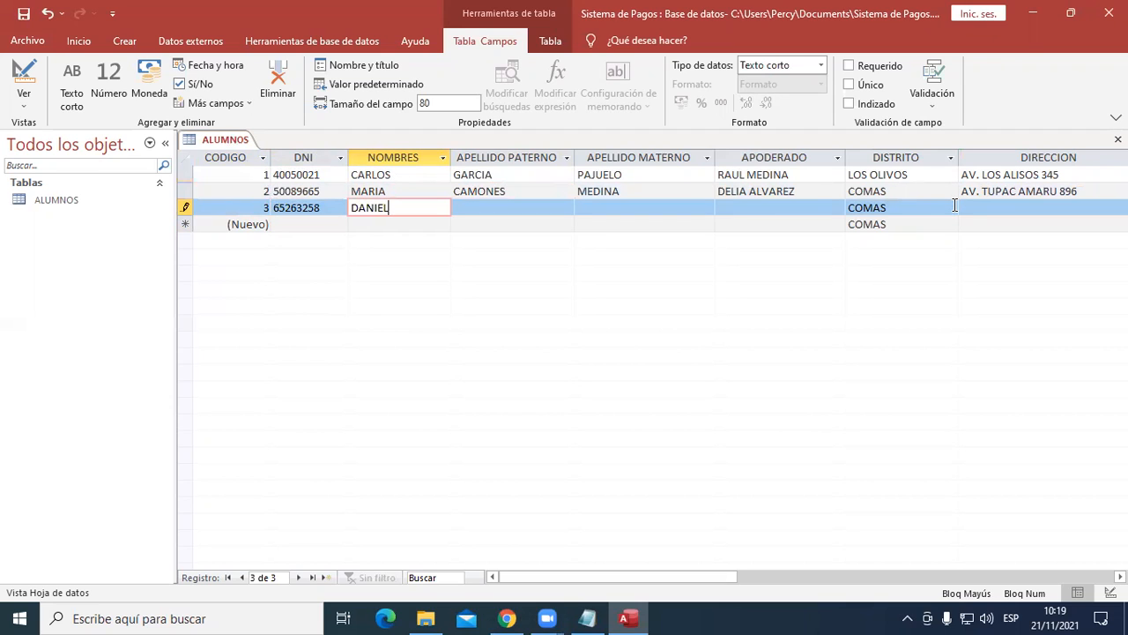
{"action": "key", "text": "Tab"}
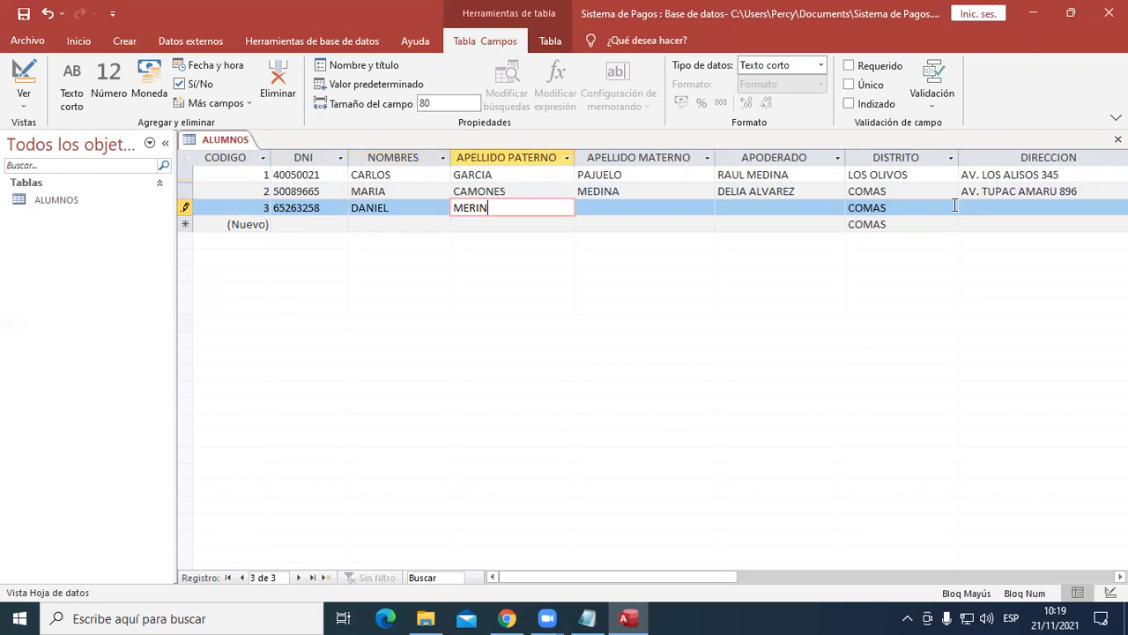
{"action": "key", "text": "Tab"}
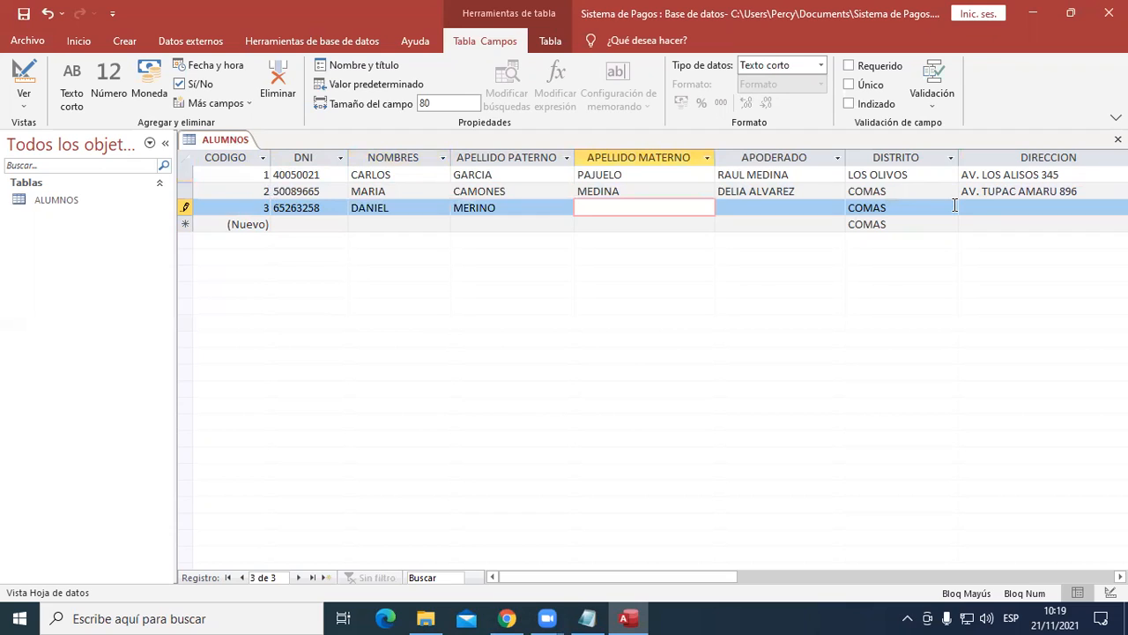
{"action": "key", "text": "Tab"}
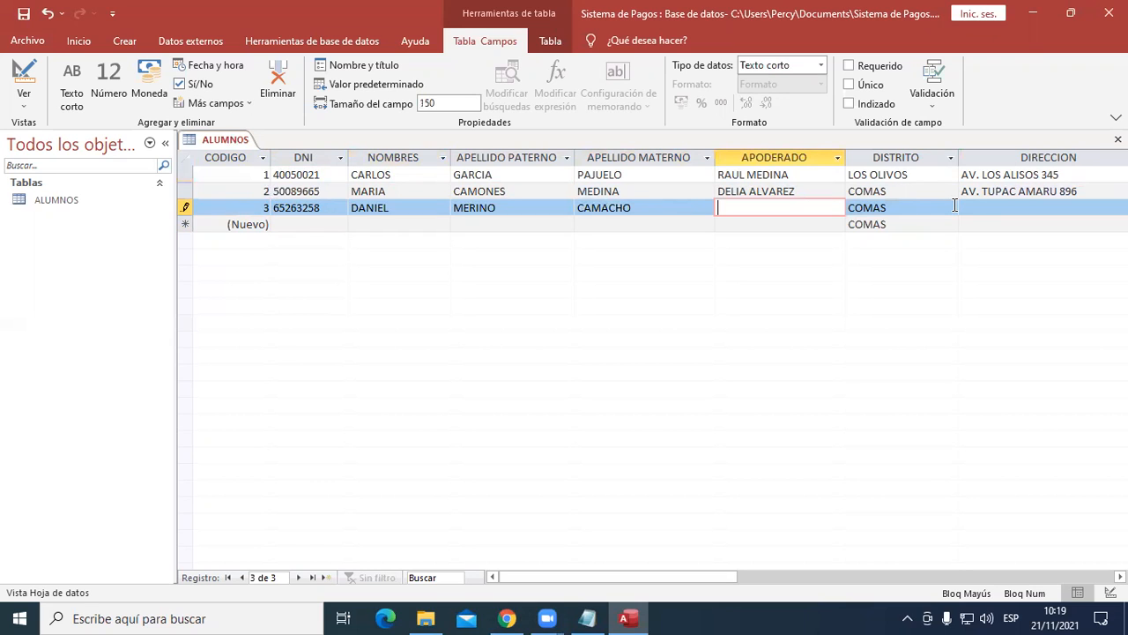
- Enter the guardian's full name in the third record's APODERADO field
{"action": "key", "text": "Tab"}
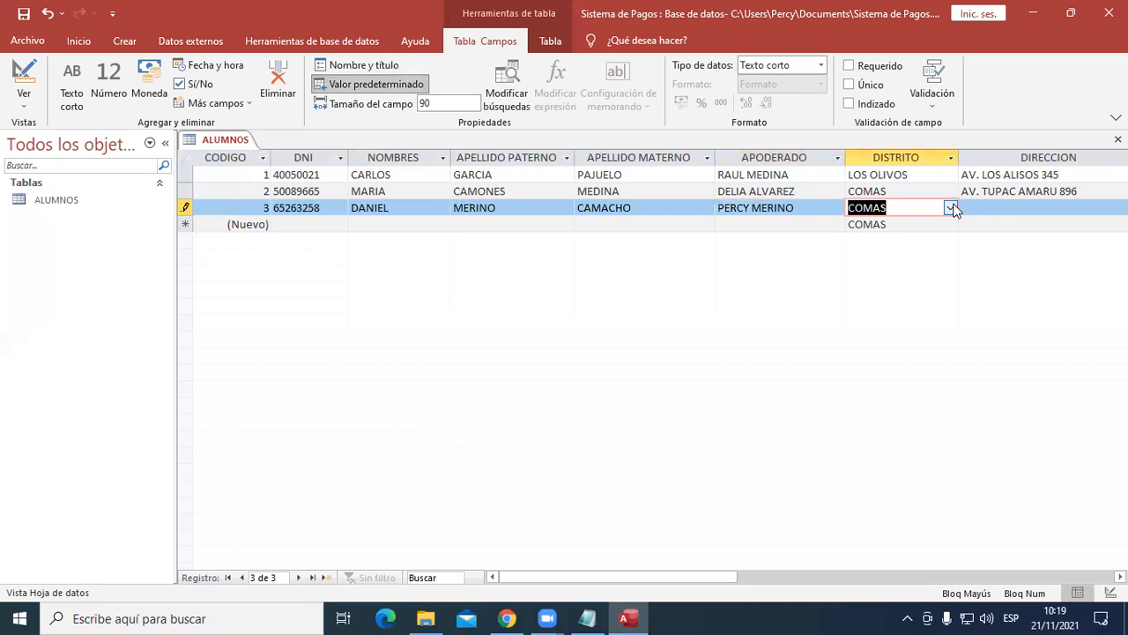
- Set the third record's DISTRITO to CARABAYLLO and enter the student's street address in DIRECCION
{"action": "left_click", "coordinate": [950, 208]}
{"action": "key", "text": "Down"}
{"action": "key", "text": "Down"}
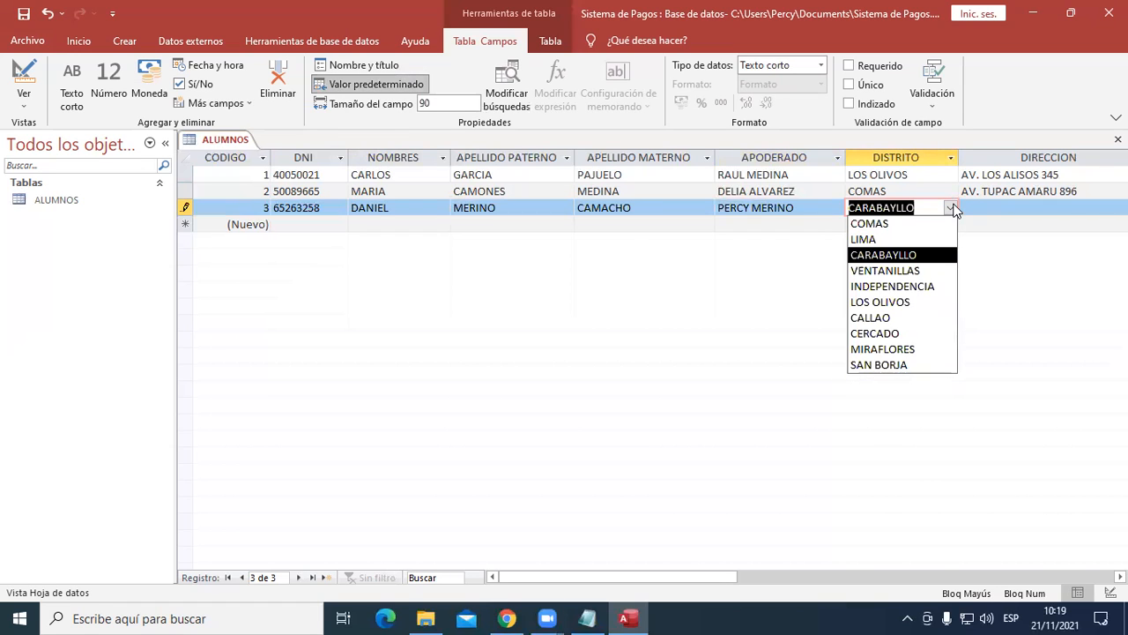
{"action": "key", "text": "Tab"}
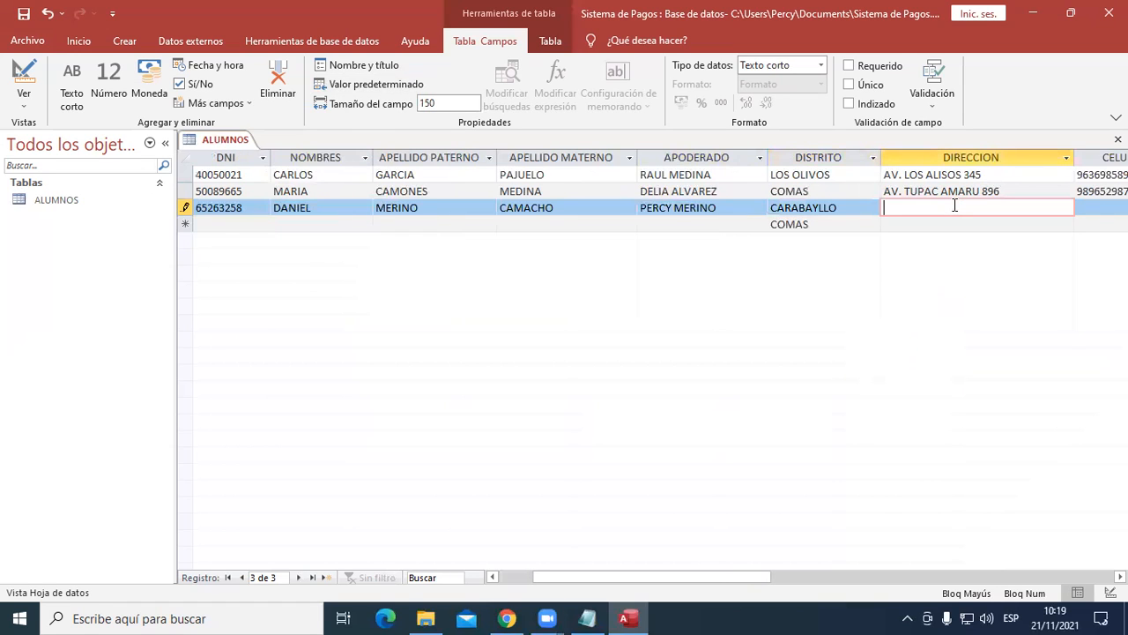
{"action": "key", "text": "Tab"}
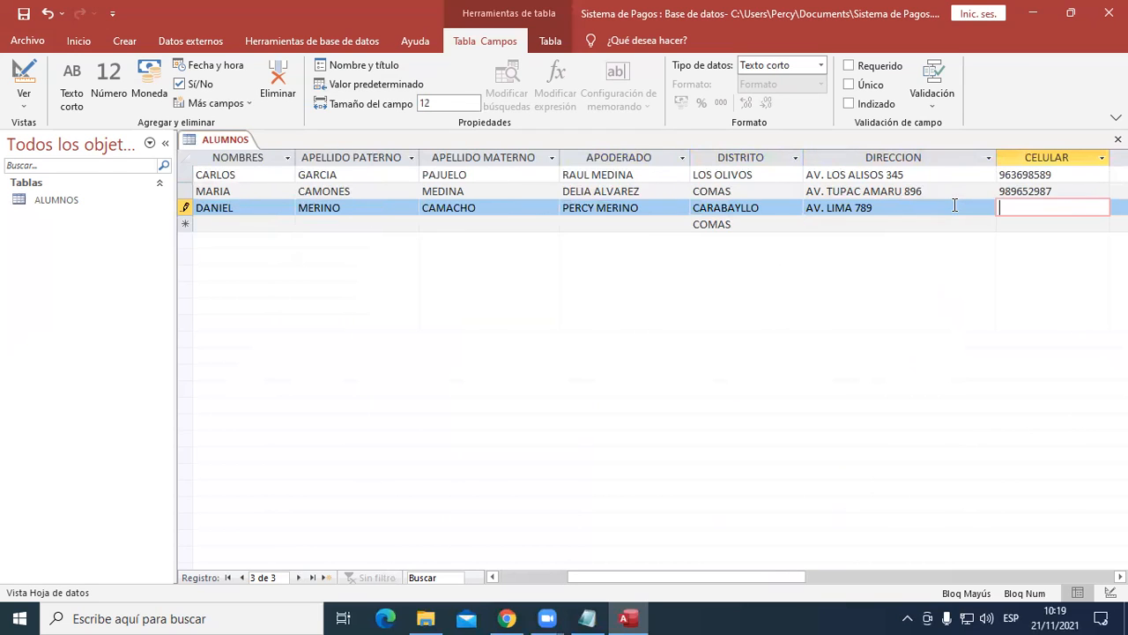
- Enter the third student's mobile number in CELULAR and date of birth in FNACIMIENTO
{"action": "key", "text": "Tab"}
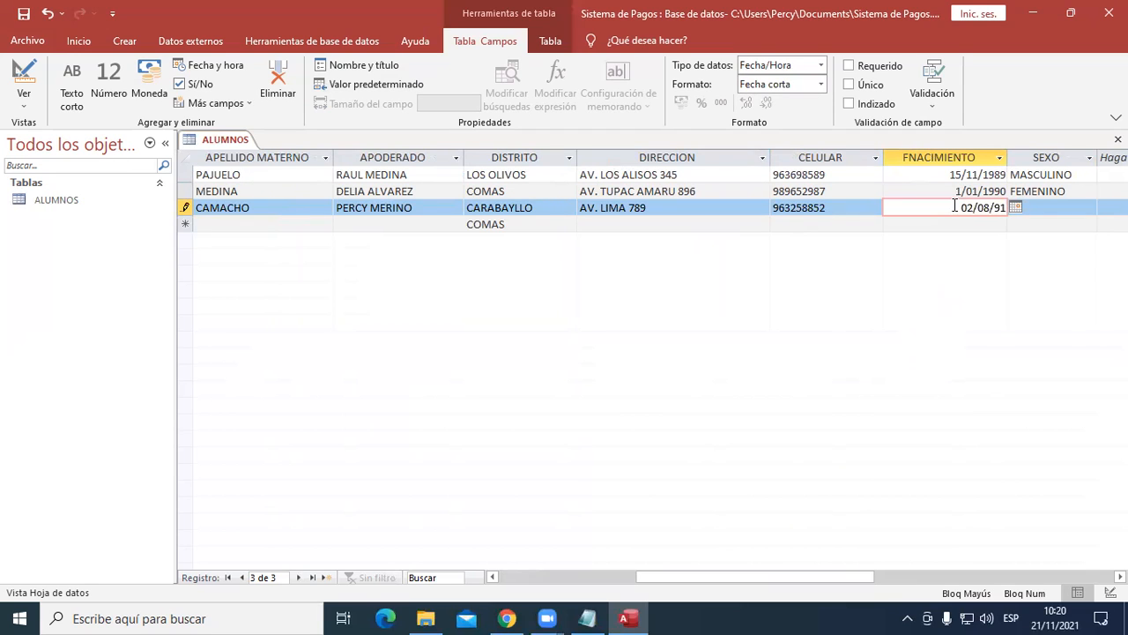
{"action": "key", "text": "Tab"}
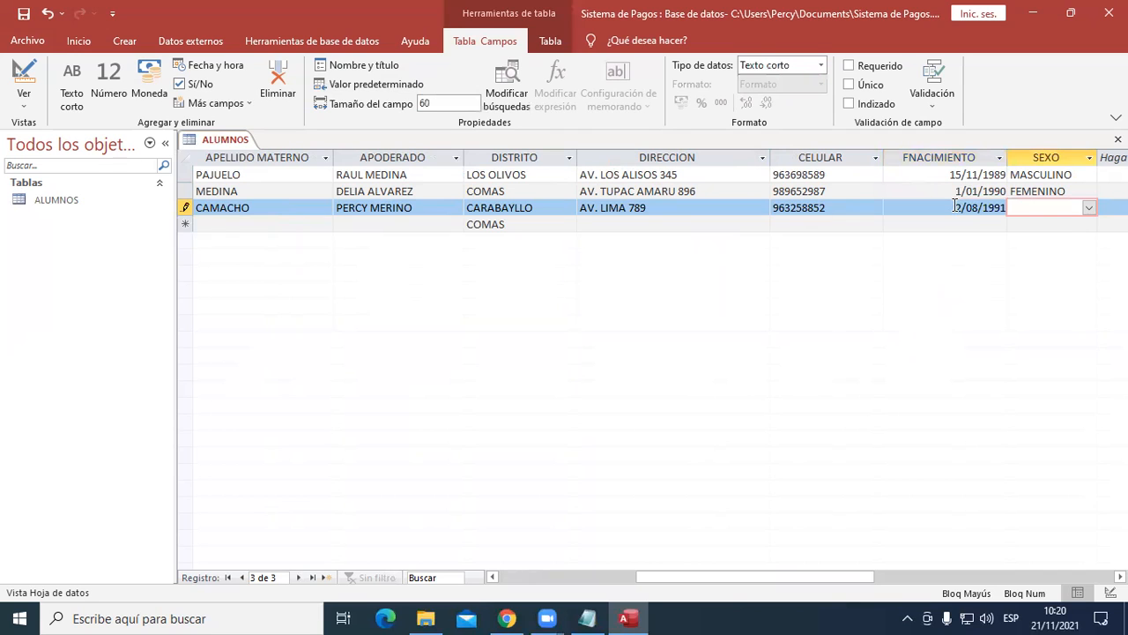
- Set SEXO of the third record to MASCULINO and complete the record
{"action": "key", "text": "alt+Down"}
{"action": "key", "text": "Down"}
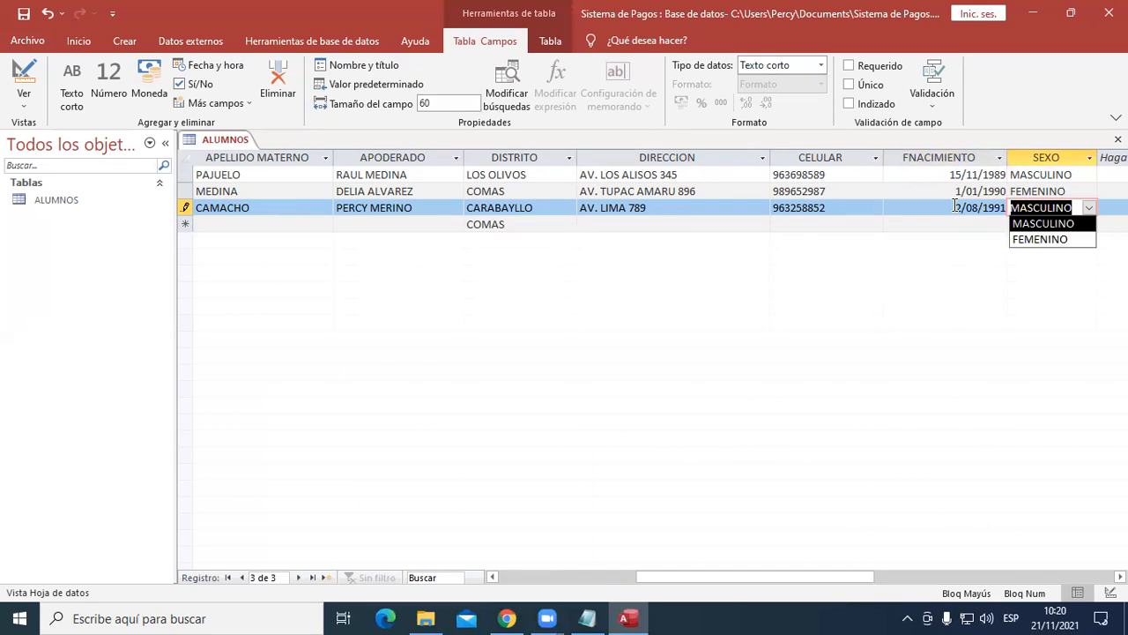
{"action": "key", "text": "Down"}
{"action": "key", "text": "Up"}
{"action": "key", "text": "Return"}
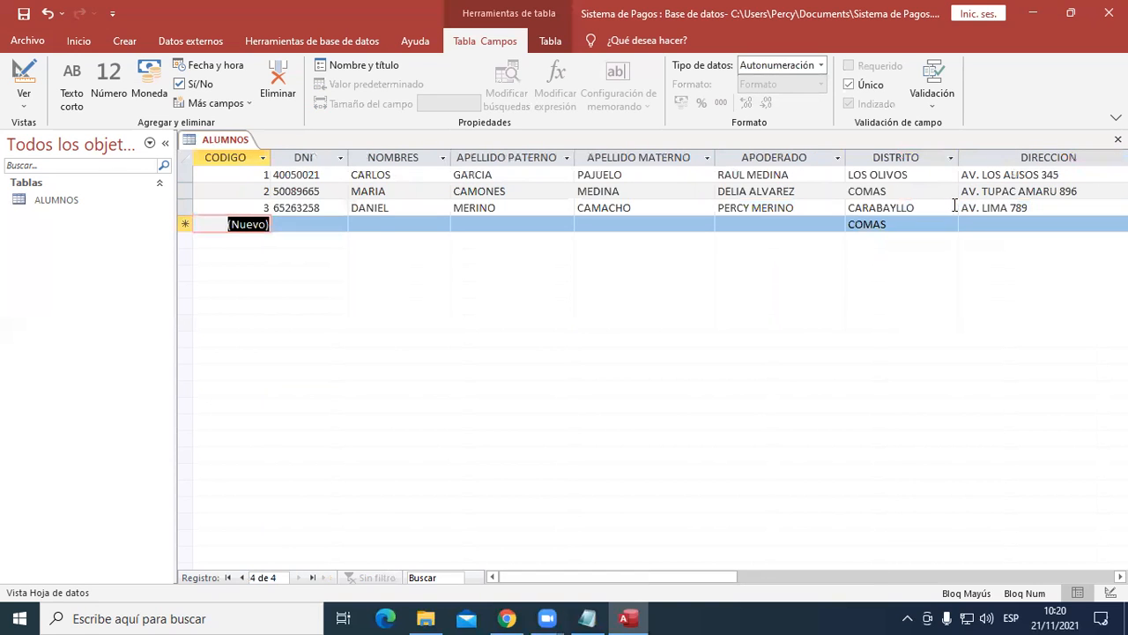
- Save the ALUMNOS table and close it
{"action": "key", "text": "Up"}
{"action": "key", "text": "Up"}
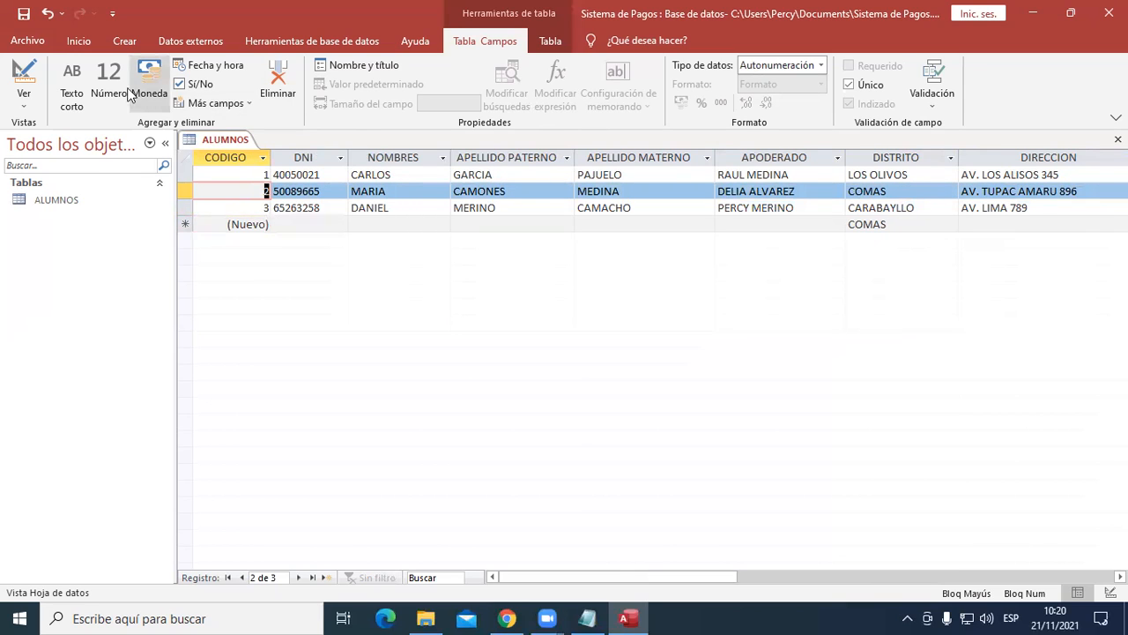
{"action": "left_click", "coordinate": [25, 19]}
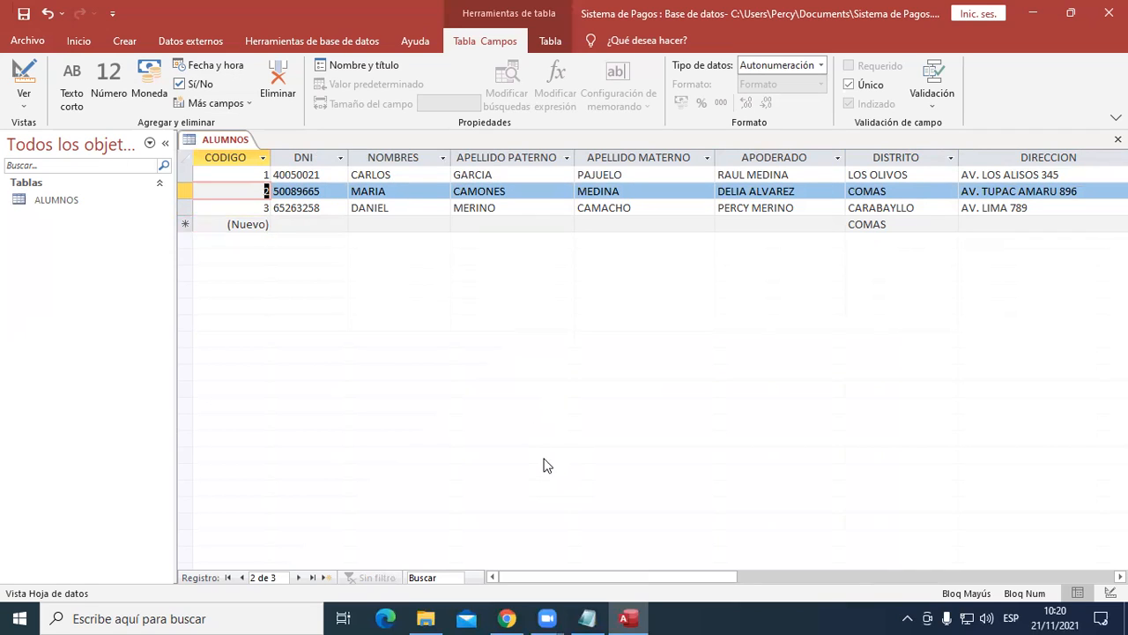
{"action": "right_click", "coordinate": [227, 147]}
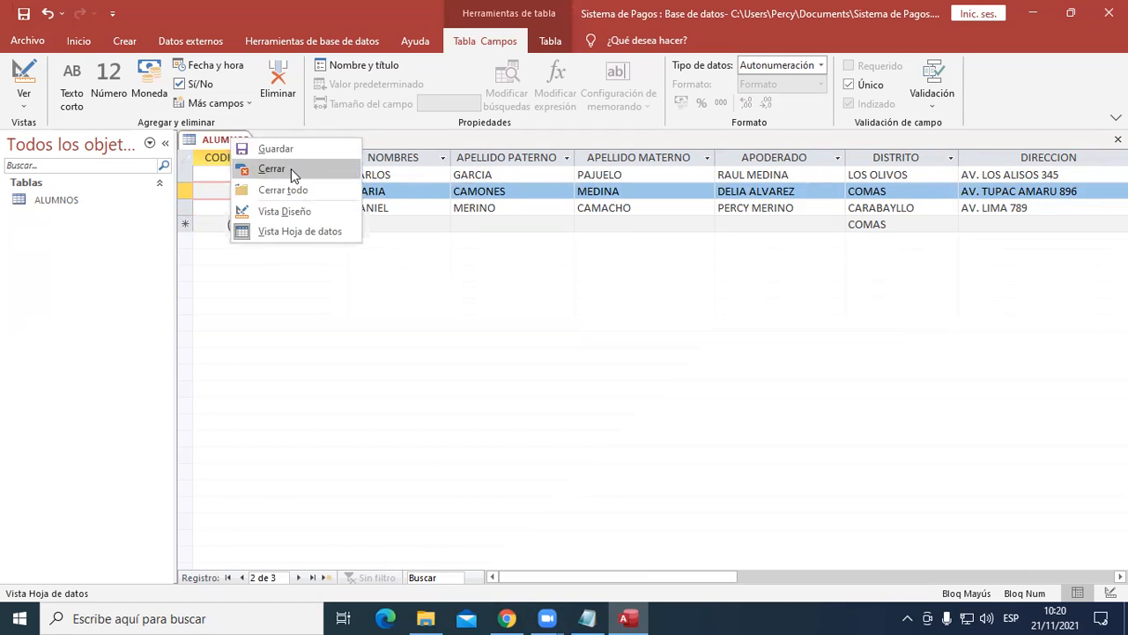
{"action": "left_click", "coordinate": [229, 146]}
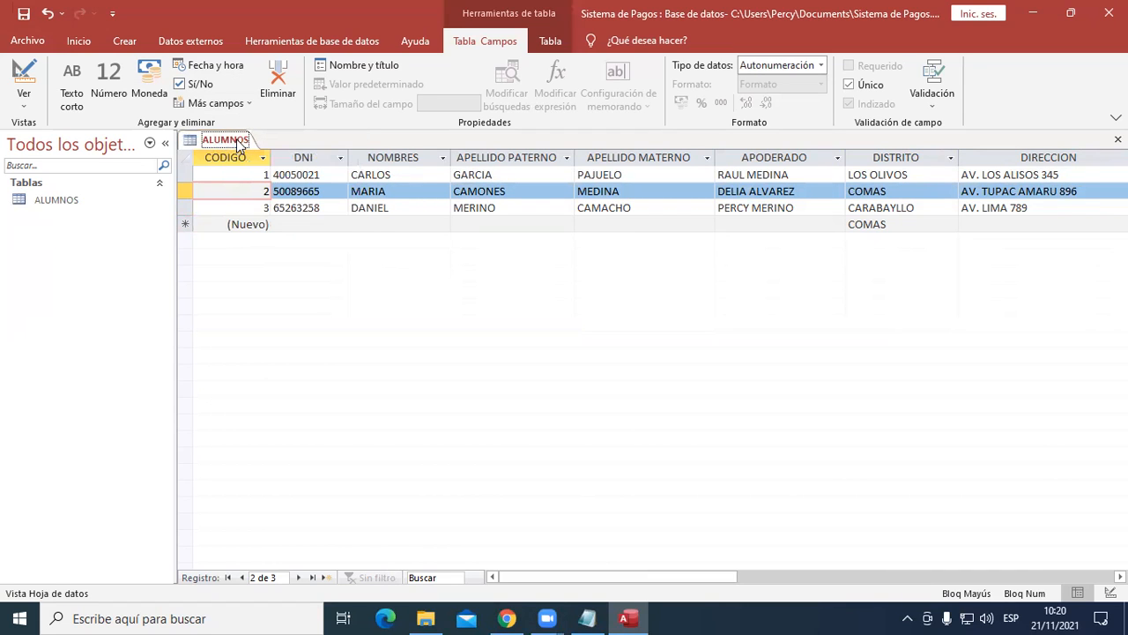
{"action": "right_click", "coordinate": [228, 146]}
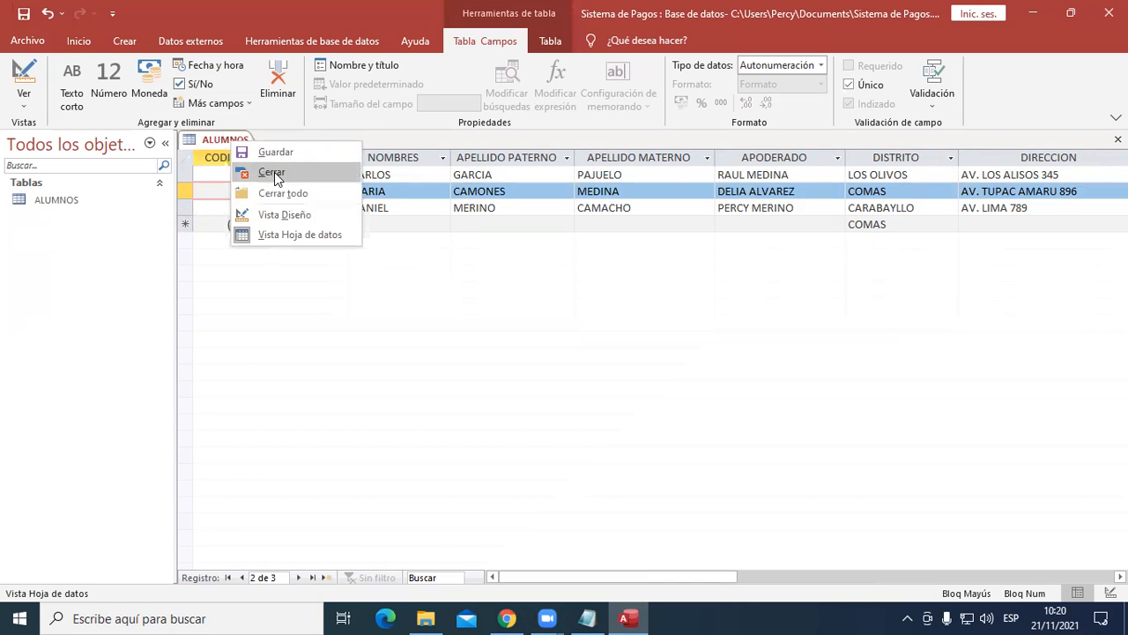
{"action": "left_click", "coordinate": [274, 172]}
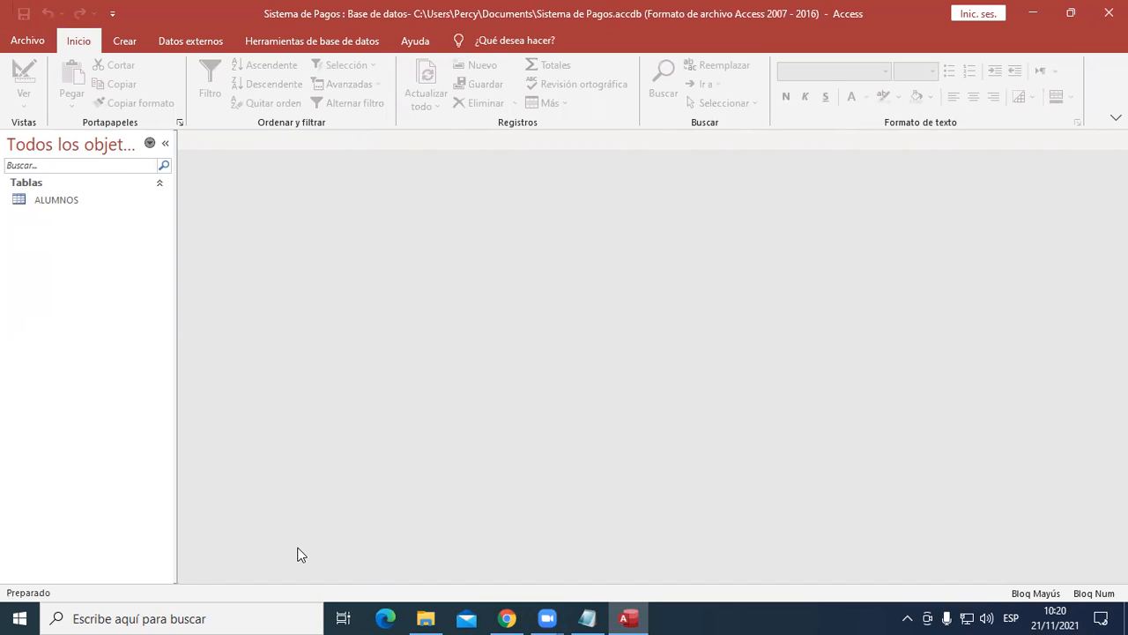
- Reopen the ALUMNOS table to check its stored records and close it again
{"action": "left_click", "coordinate": [55, 206]}
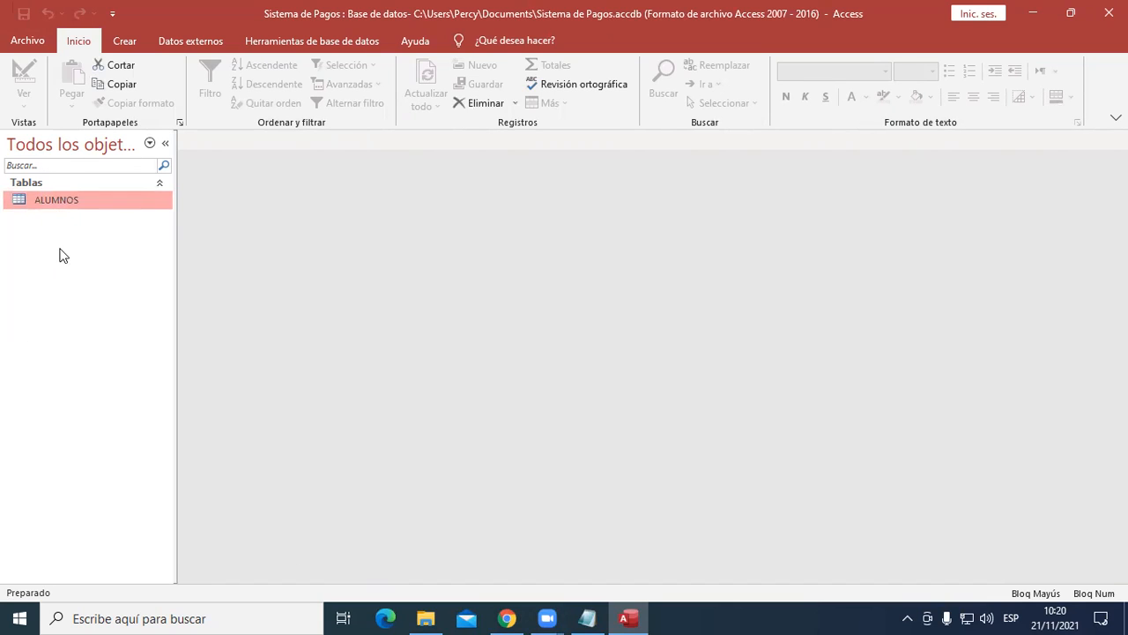
{"action": "double_click", "coordinate": [59, 201]}
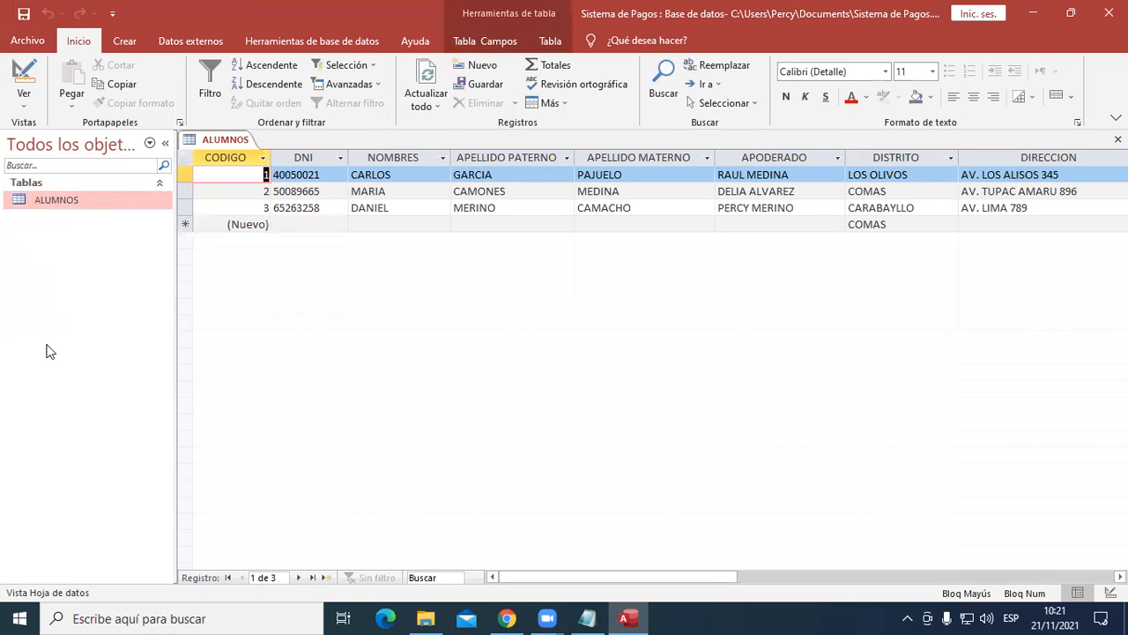
{"action": "right_click", "coordinate": [234, 141]}
{"action": "left_click", "coordinate": [274, 166]}
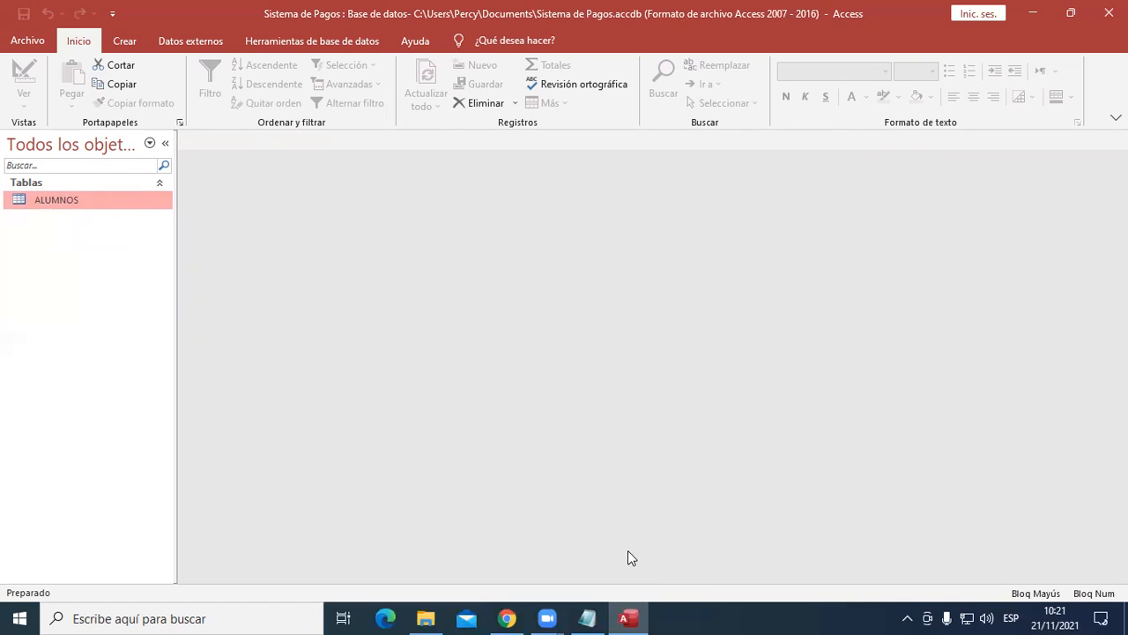
- Switch to the Bloc de notas document and review its list of tables, highlighting the -CARRERAS entry
{"action": "left_click", "coordinate": [592, 617]}
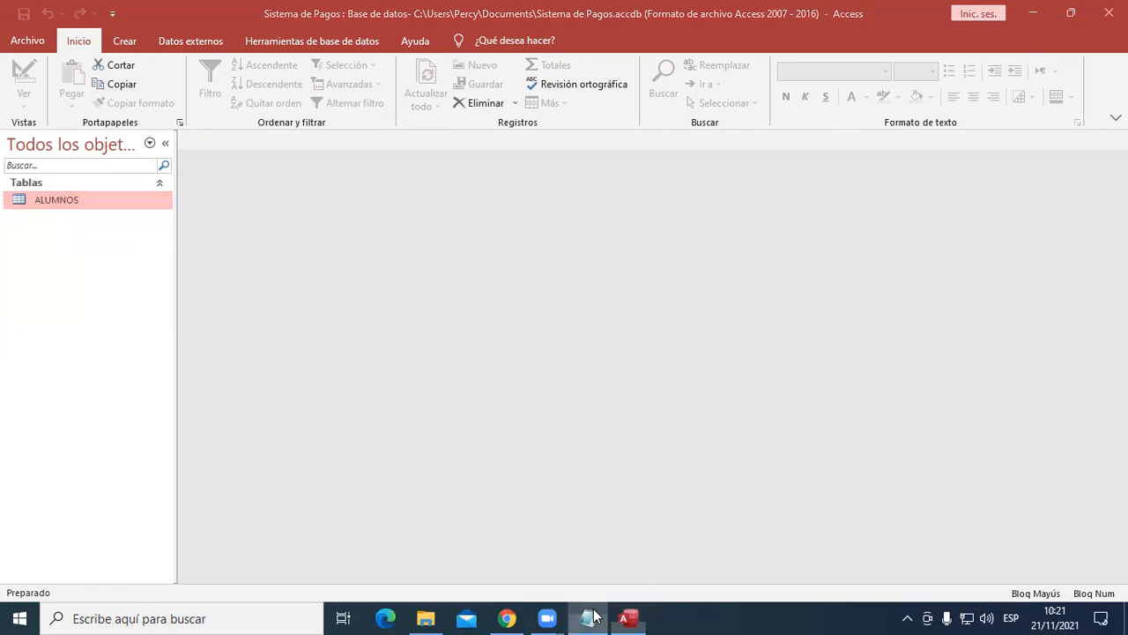
{"action": "scroll", "coordinate": [411, 467], "scroll_direction": "up", "scroll_amount": 6}
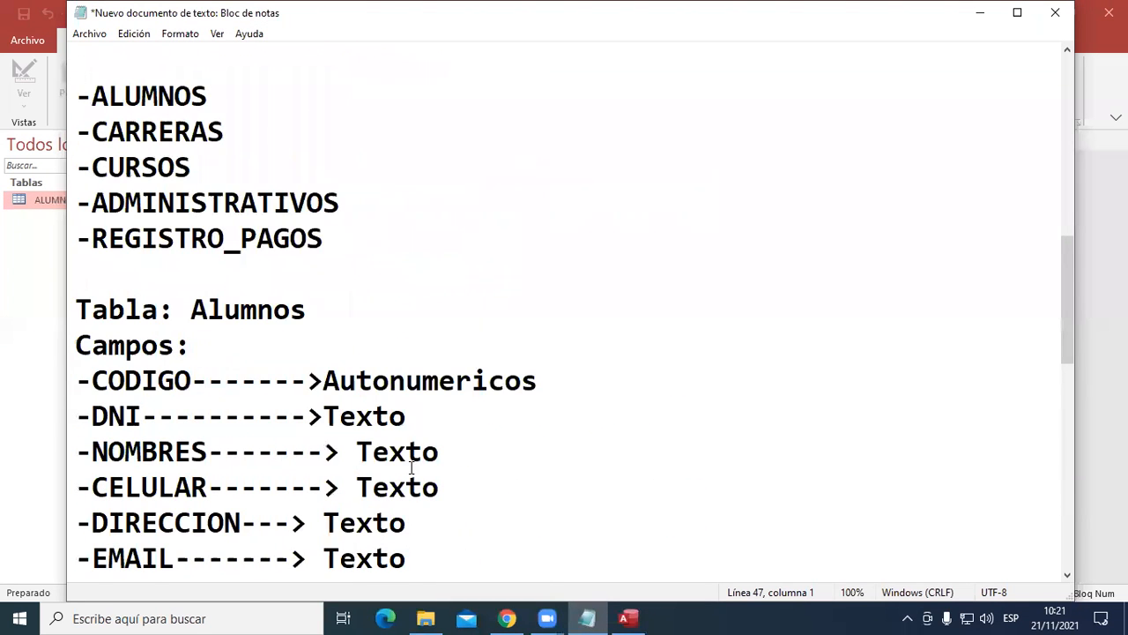
{"action": "scroll", "coordinate": [411, 467], "scroll_direction": "up", "scroll_amount": 1}
{"action": "left_click_drag", "start_coordinate": [252, 239], "coordinate": [61, 235]}
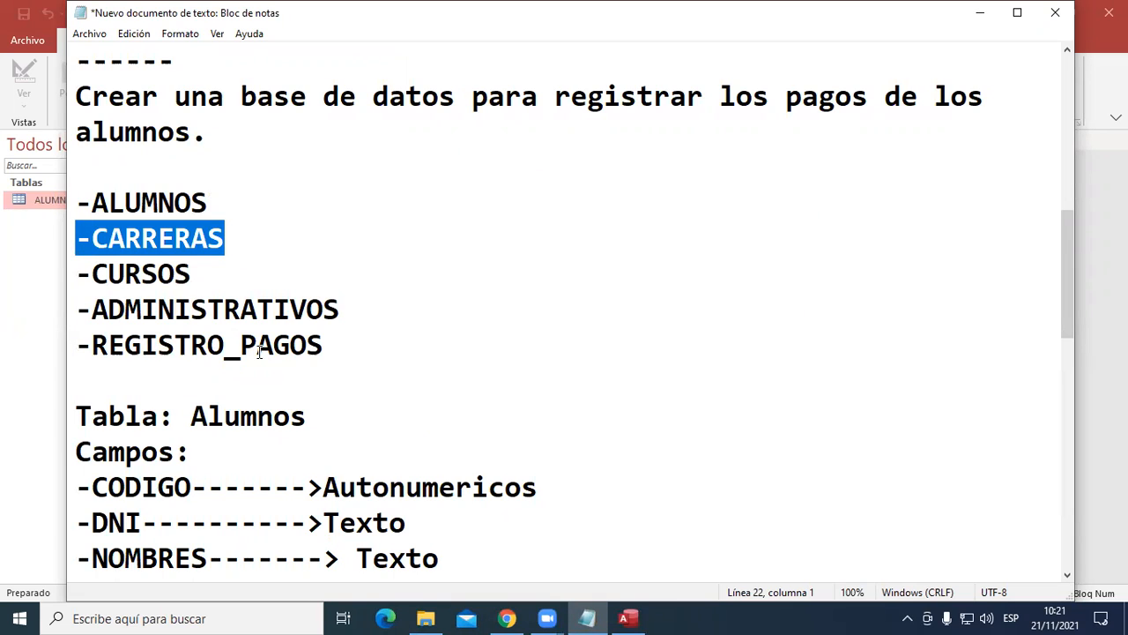
{"action": "scroll", "coordinate": [350, 294], "scroll_direction": "down", "scroll_amount": 9}
{"action": "scroll", "coordinate": [146, 269], "scroll_direction": "up", "scroll_amount": 2}
- Add the heading "Tabla Carreras" with a dashed underline beneath the Propiedades del Campo section of the notes
{"action": "left_click", "coordinate": [108, 457]}
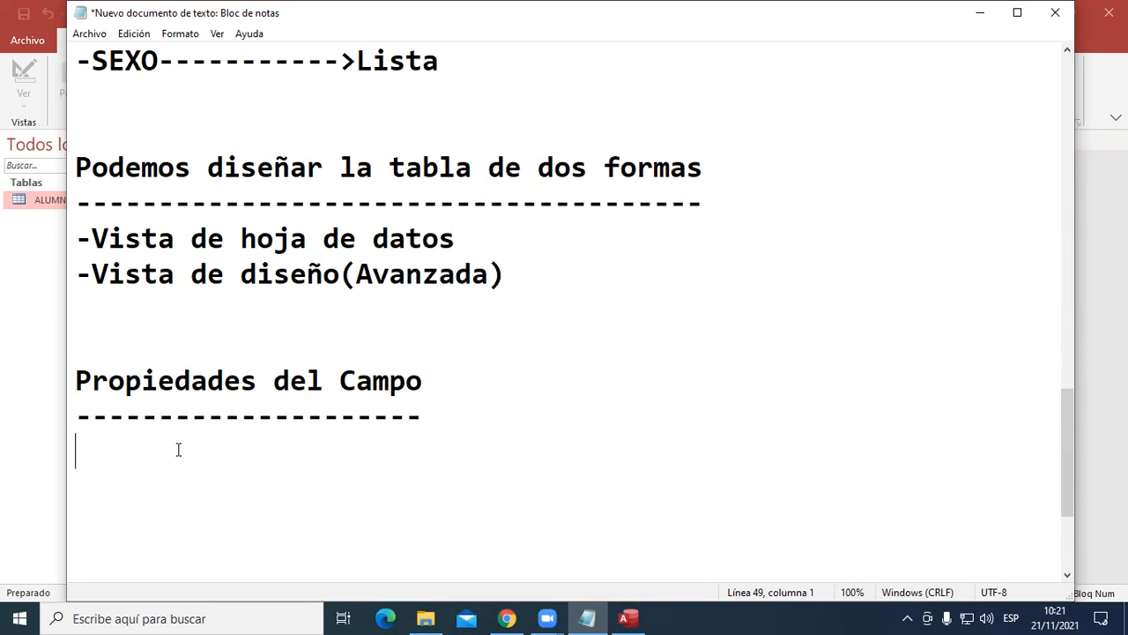
{"action": "scroll", "coordinate": [379, 437], "scroll_direction": "up", "scroll_amount": 6}
{"action": "scroll", "coordinate": [388, 439], "scroll_direction": "down", "scroll_amount": 4}
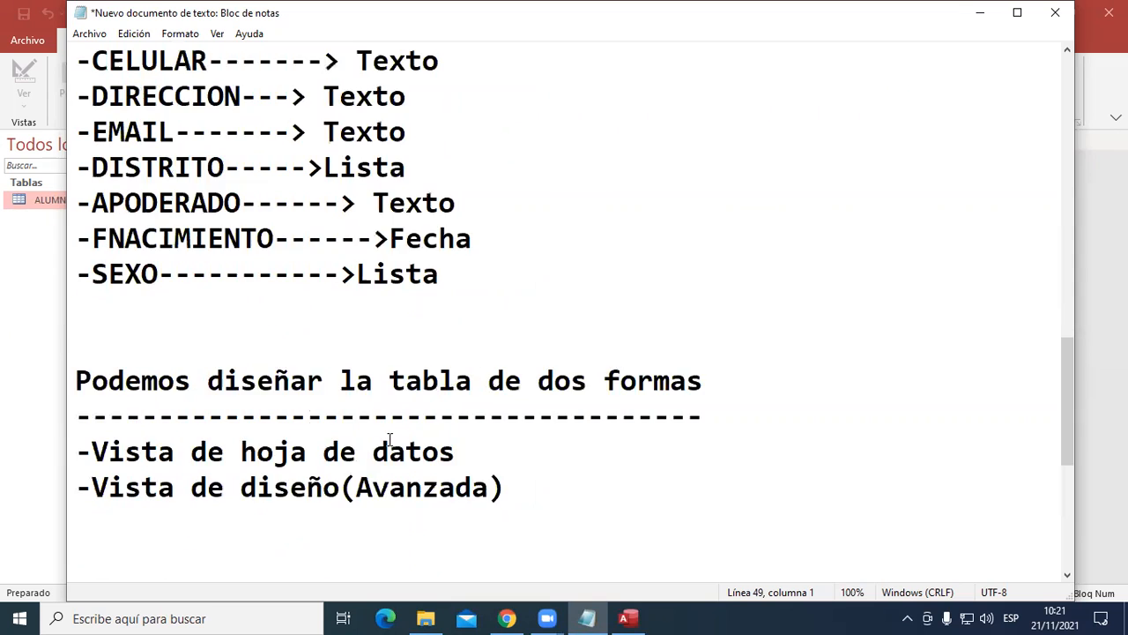
{"action": "scroll", "coordinate": [388, 439], "scroll_direction": "down", "scroll_amount": 3}
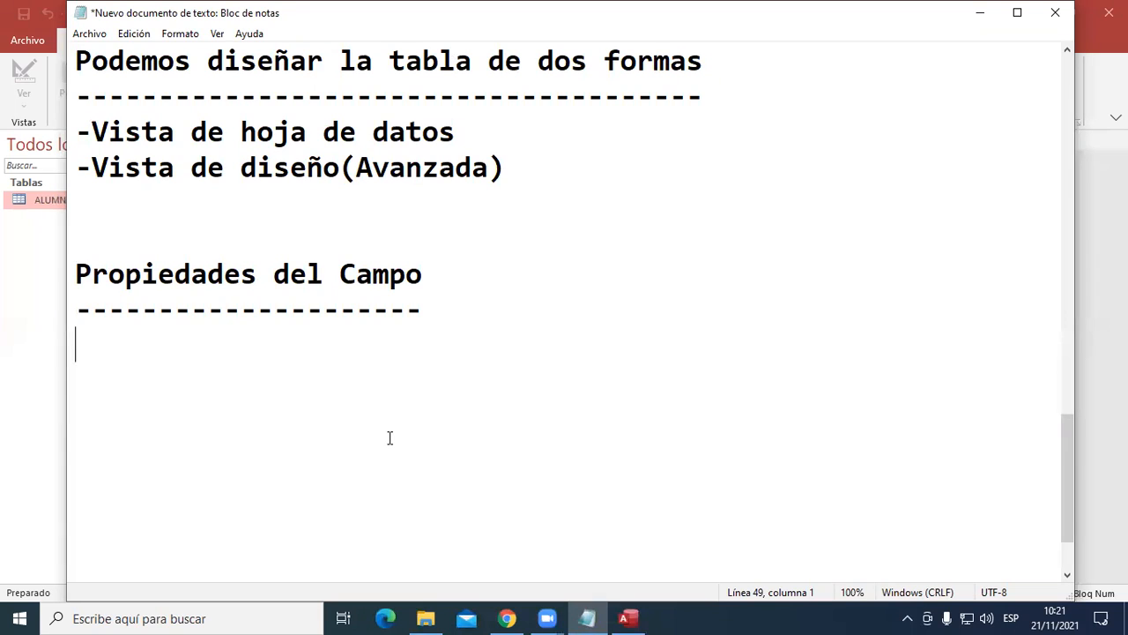
{"action": "type", "text": "Tabla Carreras"}
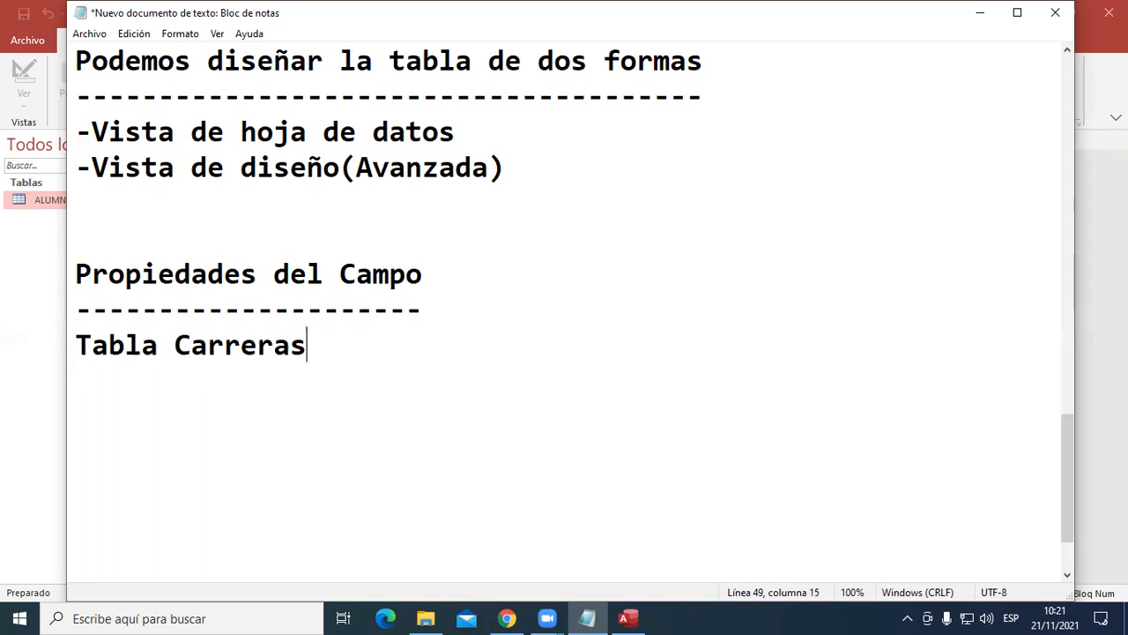
{"action": "key", "text": "Return"}
{"action": "type", "text": "--------------"}
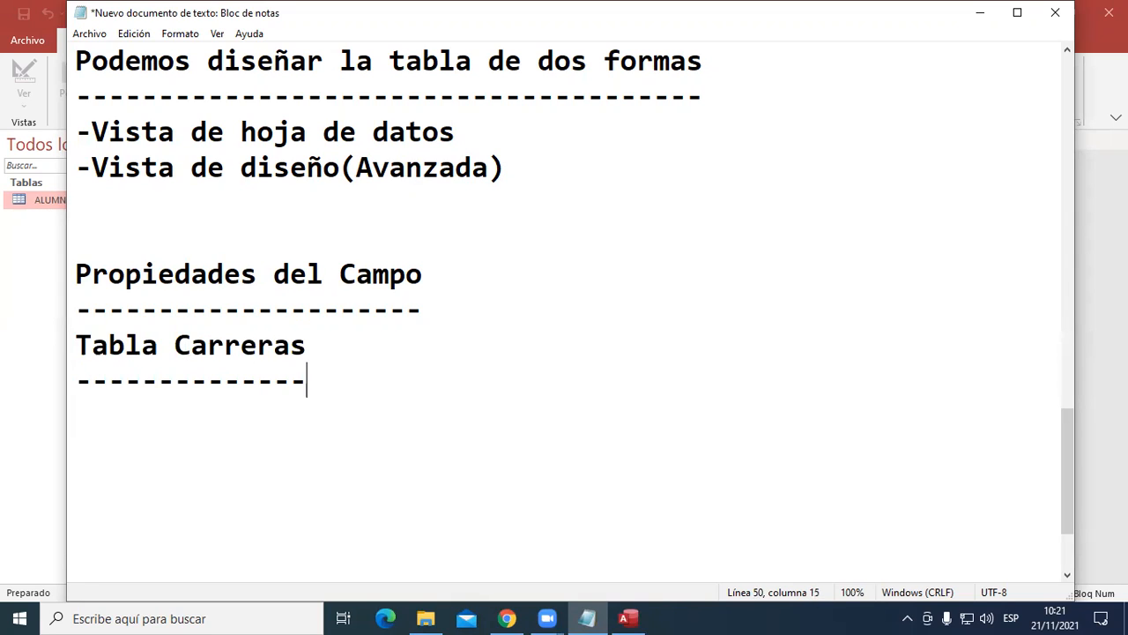
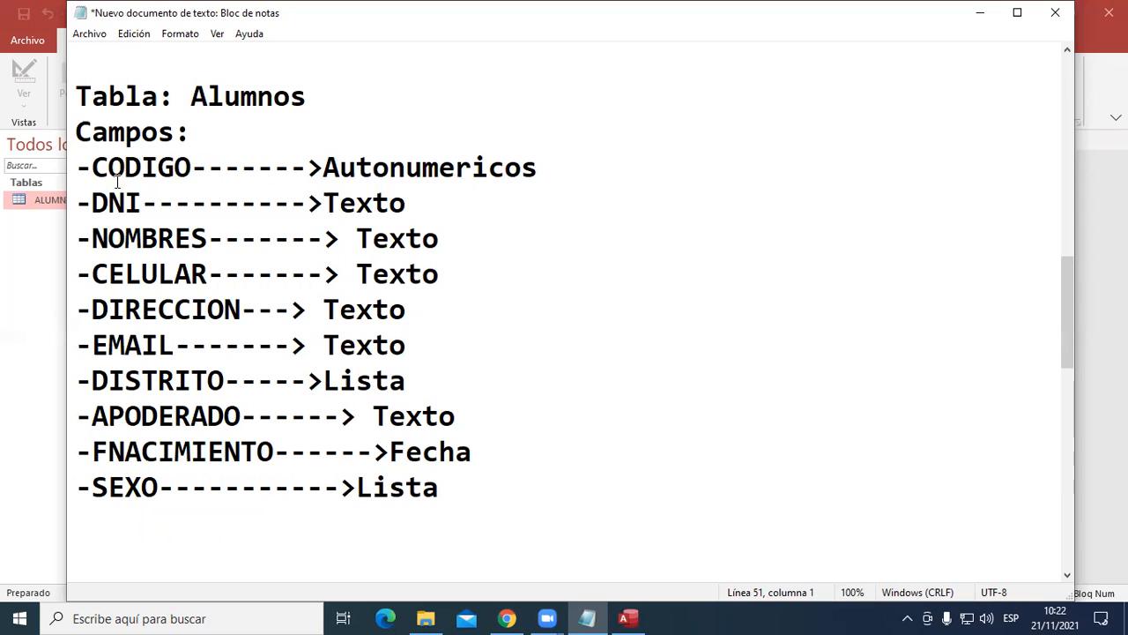
- Append "(*****)" after Autonumericos on the CODIGO line of the Alumnos field list
{"action": "left_click", "coordinate": [623, 168]}
{"action": "key", "text": "alt"}
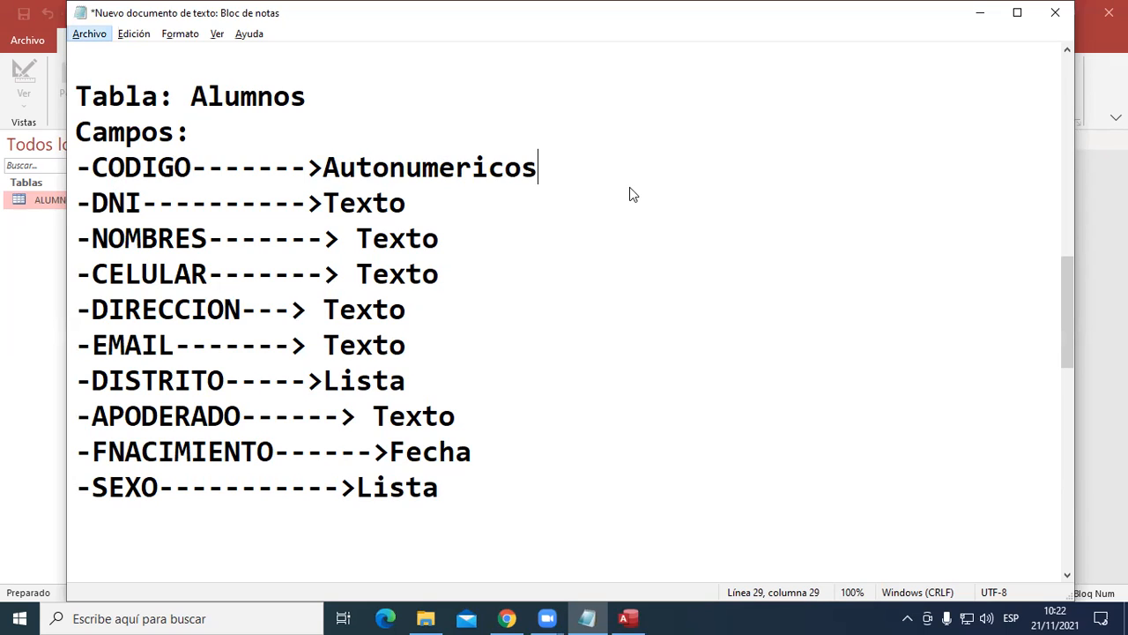
{"action": "key", "text": "alt+space"}
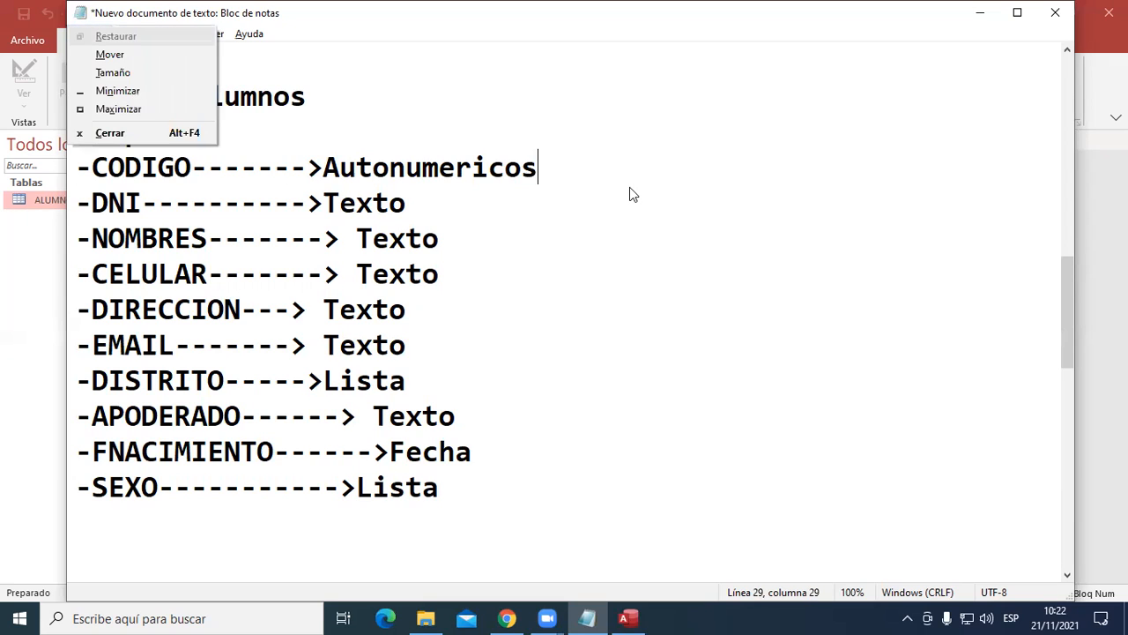
{"action": "key", "text": "Escape"}
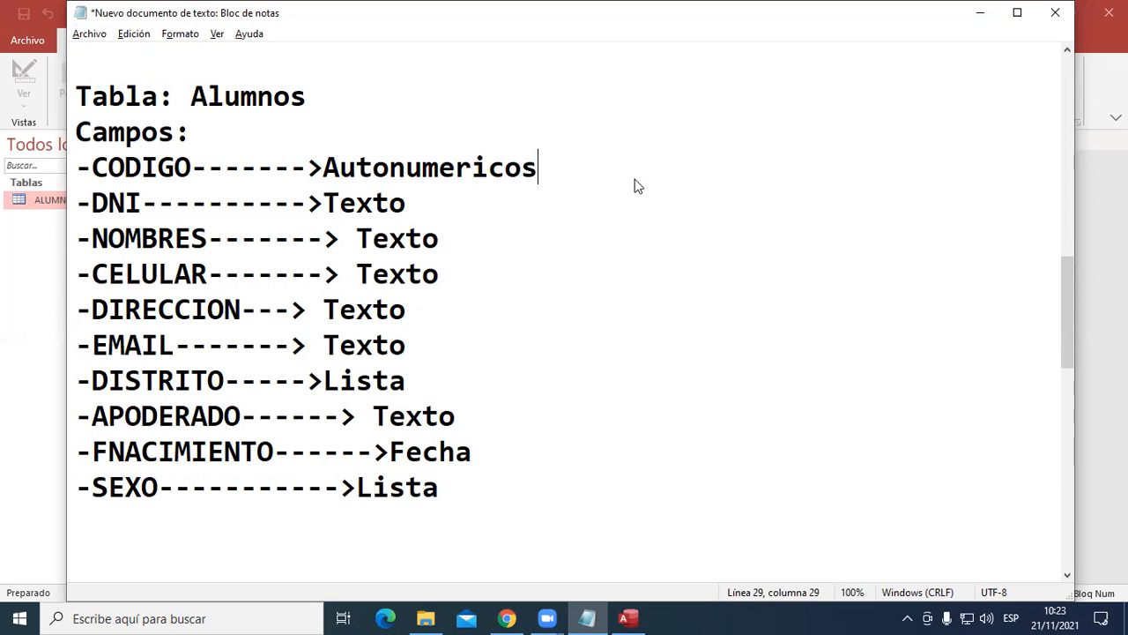
{"action": "key", "text": "alt+space"}
{"action": "key", "text": "Escape"}
{"action": "type", "text": "(*****)"}
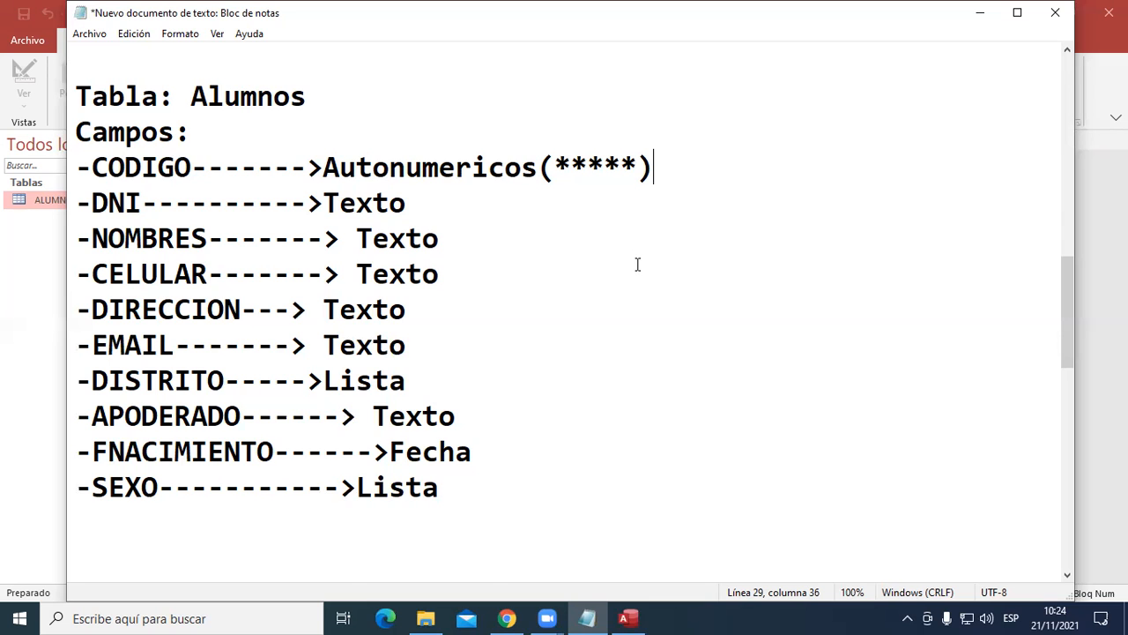
- Add "---> Autonumerico (****)" after CODCARRERA in the Tabla Carreras section
{"action": "scroll", "coordinate": [637, 262], "scroll_direction": "down", "scroll_amount": 4}
{"action": "scroll", "coordinate": [641, 264], "scroll_direction": "down", "scroll_amount": 3}
{"action": "scroll", "coordinate": [637, 270], "scroll_direction": "up", "scroll_amount": 2}
{"action": "scroll", "coordinate": [633, 283], "scroll_direction": "down", "scroll_amount": 2}
{"action": "scroll", "coordinate": [626, 300], "scroll_direction": "up", "scroll_amount": 1}
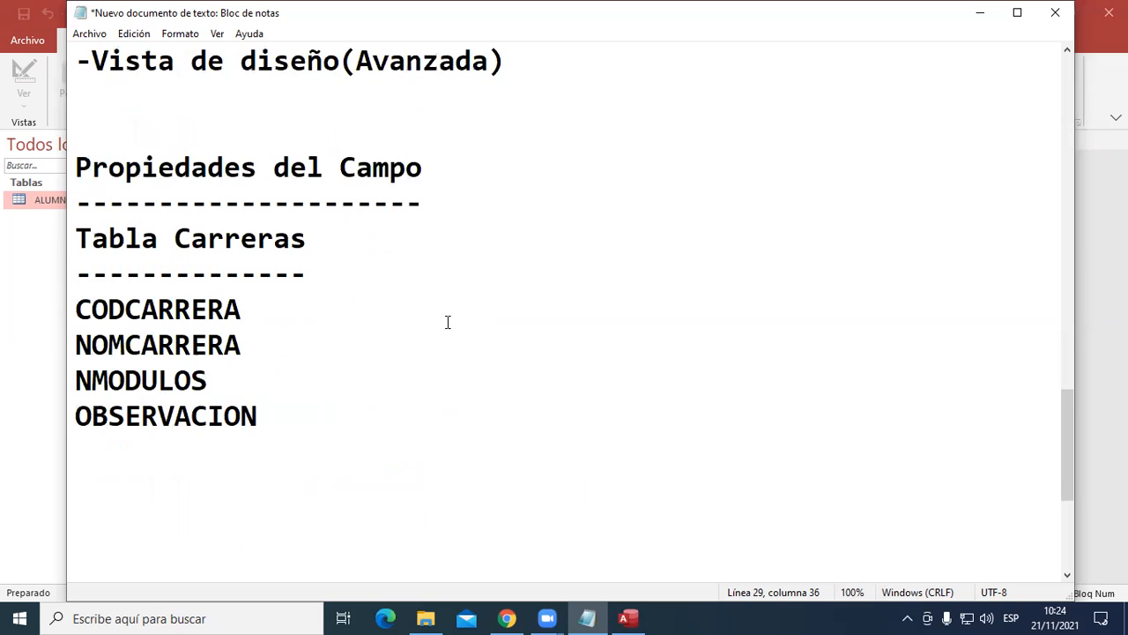
{"action": "left_click", "coordinate": [333, 304]}
{"action": "type", "text": "---> Autonumerico (****)"}
- Note the data type of NOMCARRERA by adding "----> Texto" to its line
{"action": "key", "text": "Down"}
{"action": "type", "text": "---->"}
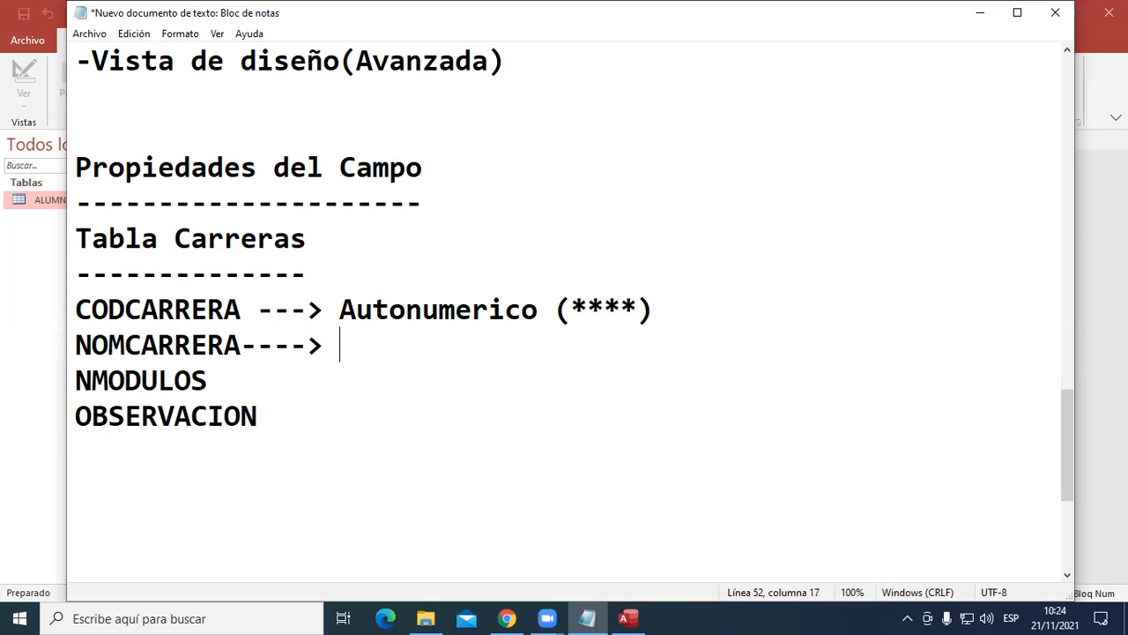
{"action": "type", "text": " Texto"}
- Add "------> Numerico" after NMODULOS, with a capital N in the type name
{"action": "key", "text": "Down"}
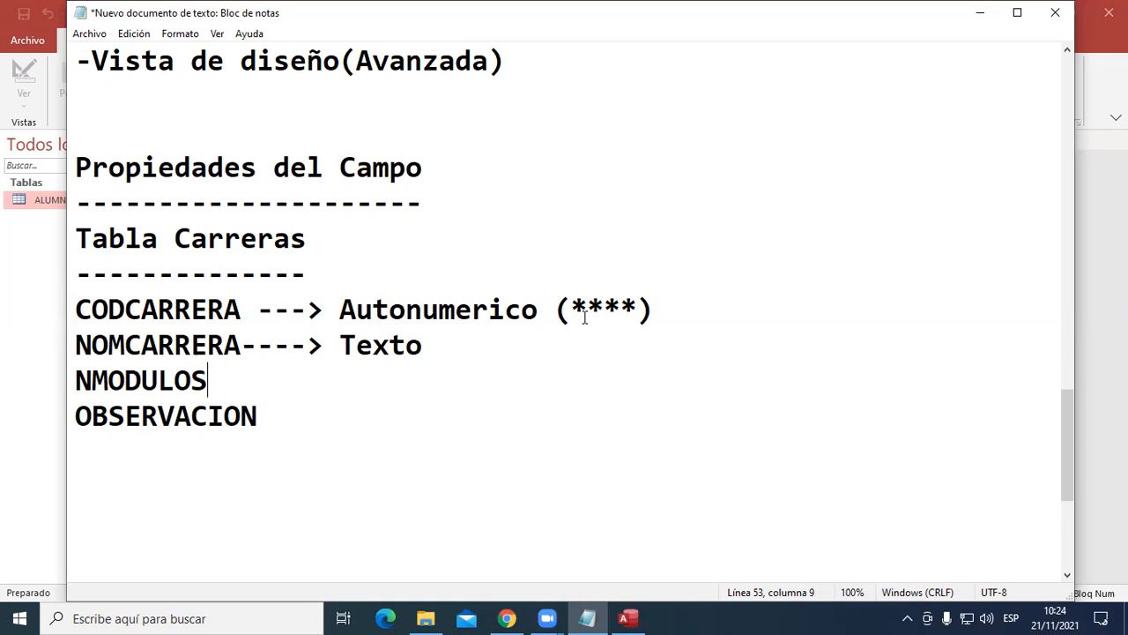
{"action": "type", "text": "------>"}
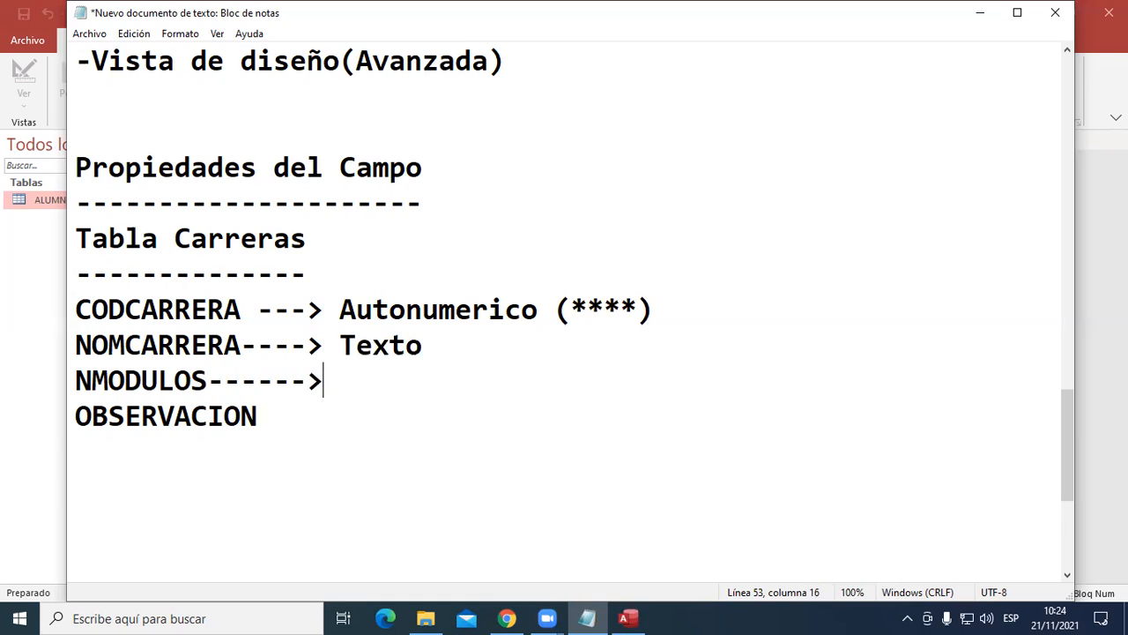
{"action": "type", "text": " numerico"}
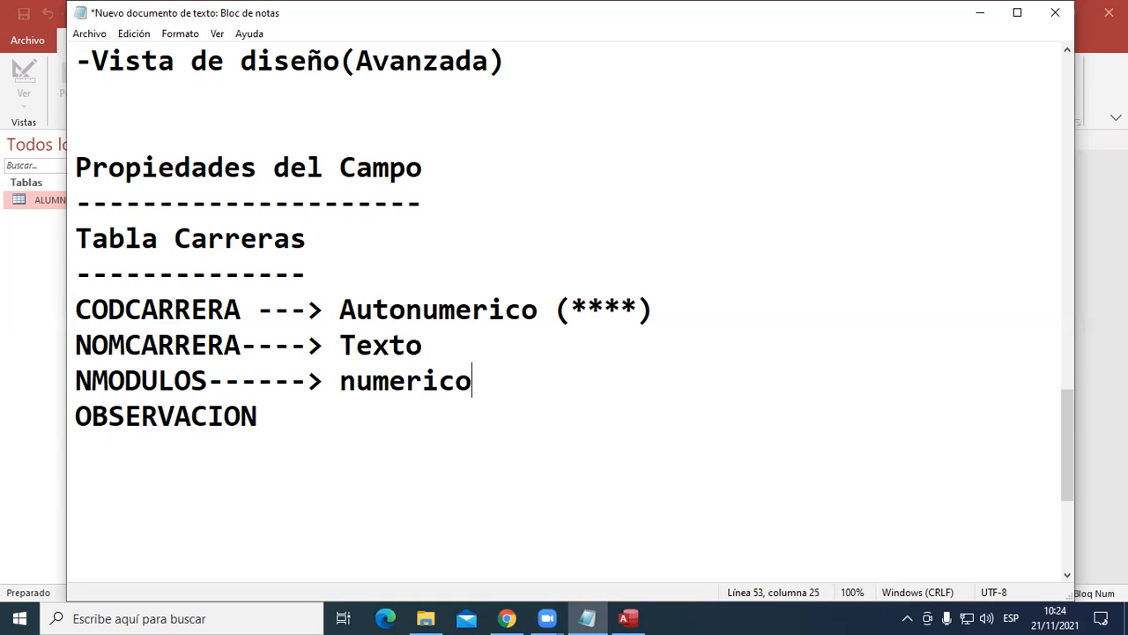
{"action": "key", "text": "Left"}
{"action": "key", "text": "Left"}
{"action": "key", "text": "Left"}
{"action": "key", "text": "Left"}
{"action": "key", "text": "Left"}
{"action": "key", "text": "Left"}
{"action": "key", "text": "Left"}
{"action": "key", "text": "BackSpace"}
{"action": "type", "text": "N"}
- Add "---> Texto" after OBSERVACION to give its data type
{"action": "key", "text": "Down"}
{"action": "type", "text": "---"}
{"action": "type", "text": "<"}
{"action": "key", "text": "BackSpace"}
{"action": "type", "text": "> te"}
{"action": "key", "text": "BackSpace"}
{"action": "key", "text": "BackSpace"}
{"action": "type", "text": "Texto"}
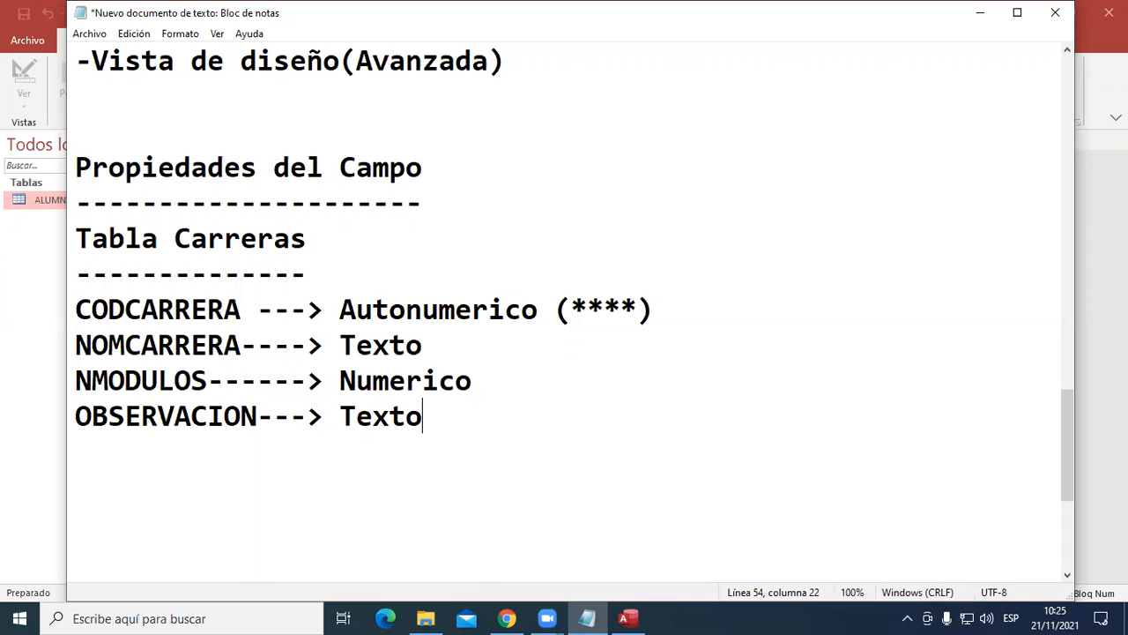
- Switch to the Sistema de Pagos database in Access and create a new blank table in datasheet view
{"action": "left_click", "coordinate": [980, 28]}
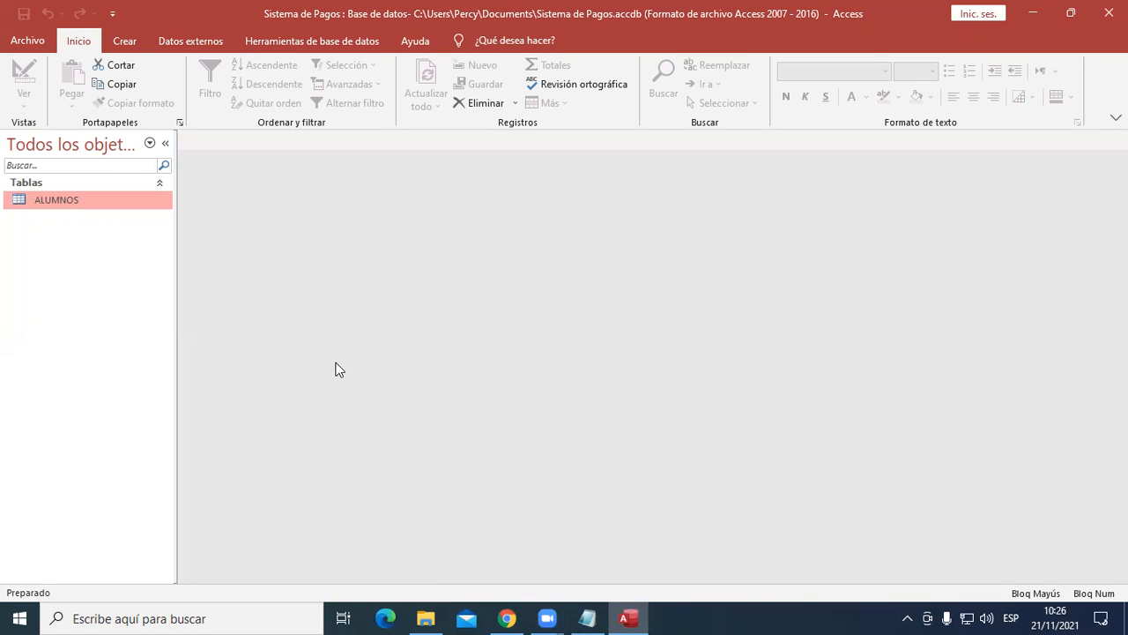
{"action": "left_click", "coordinate": [125, 49]}
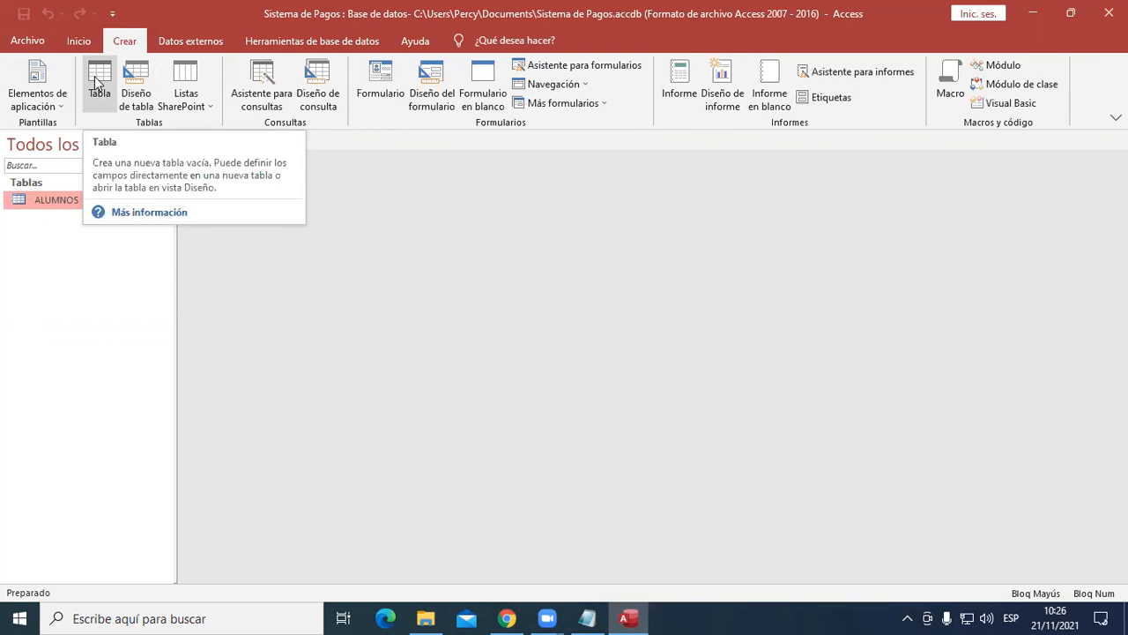
{"action": "left_click", "coordinate": [98, 83]}
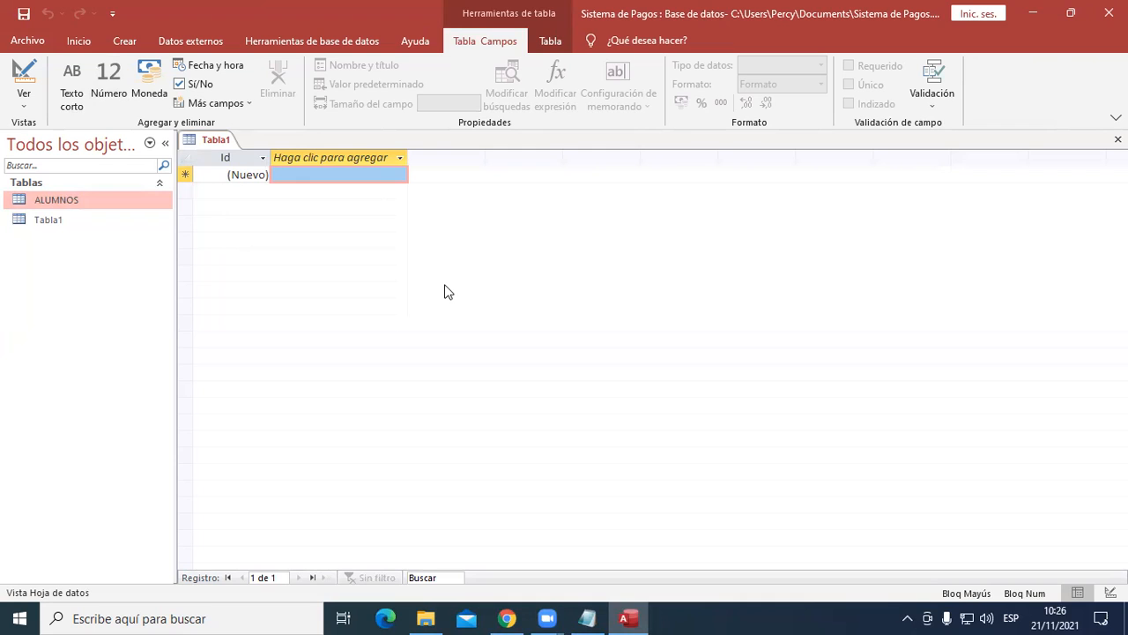
- Rename the new table's Id field as CODCARRERA
{"action": "left_click", "coordinate": [223, 174]}
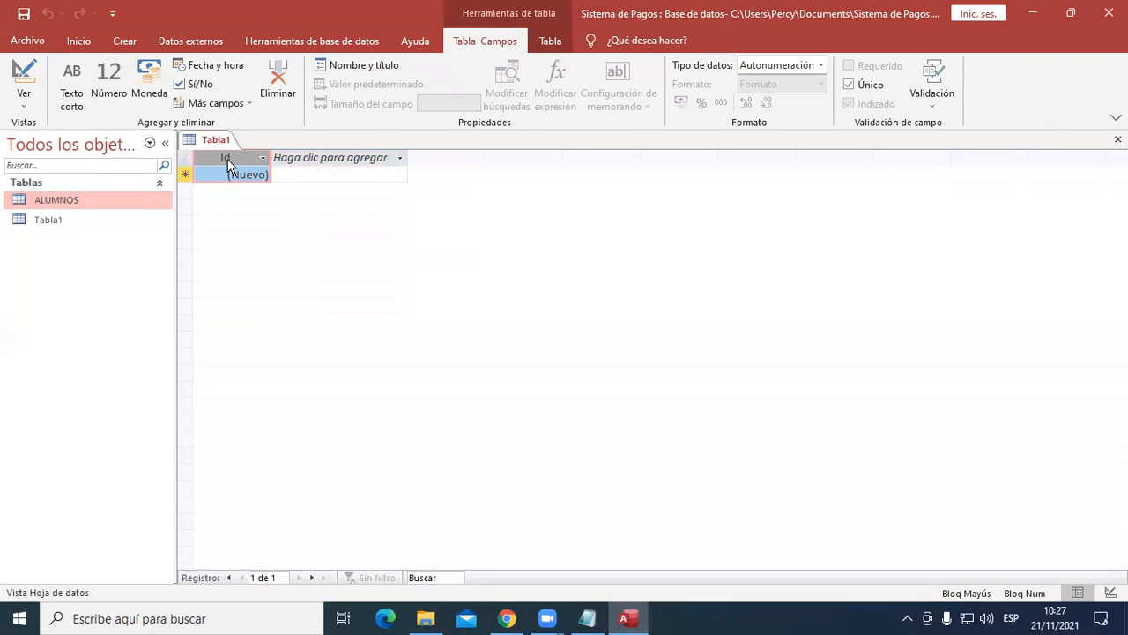
{"action": "double_click", "coordinate": [227, 157]}
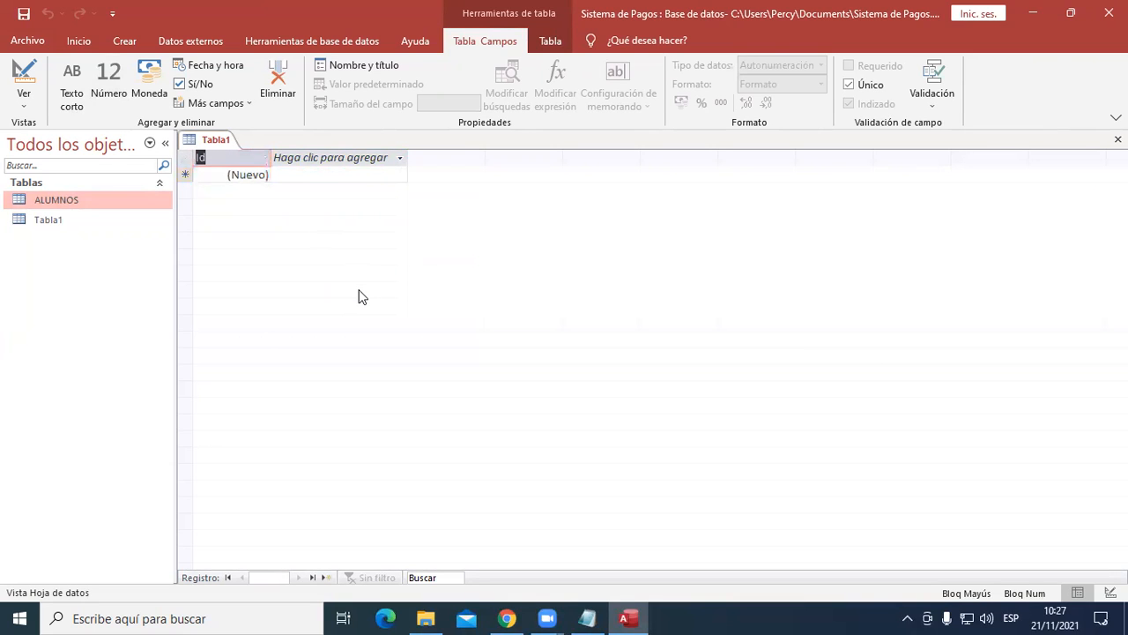
{"action": "type", "text": "CODCARRERA"}
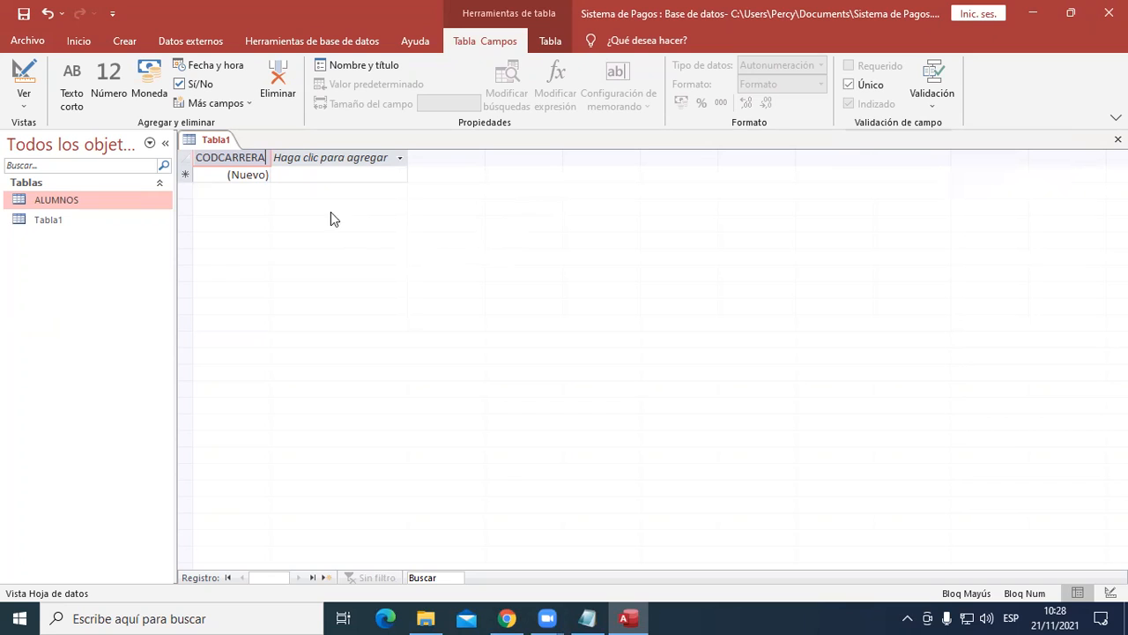
{"action": "left_click", "coordinate": [323, 153]}
{"action": "left_click", "coordinate": [236, 158]}
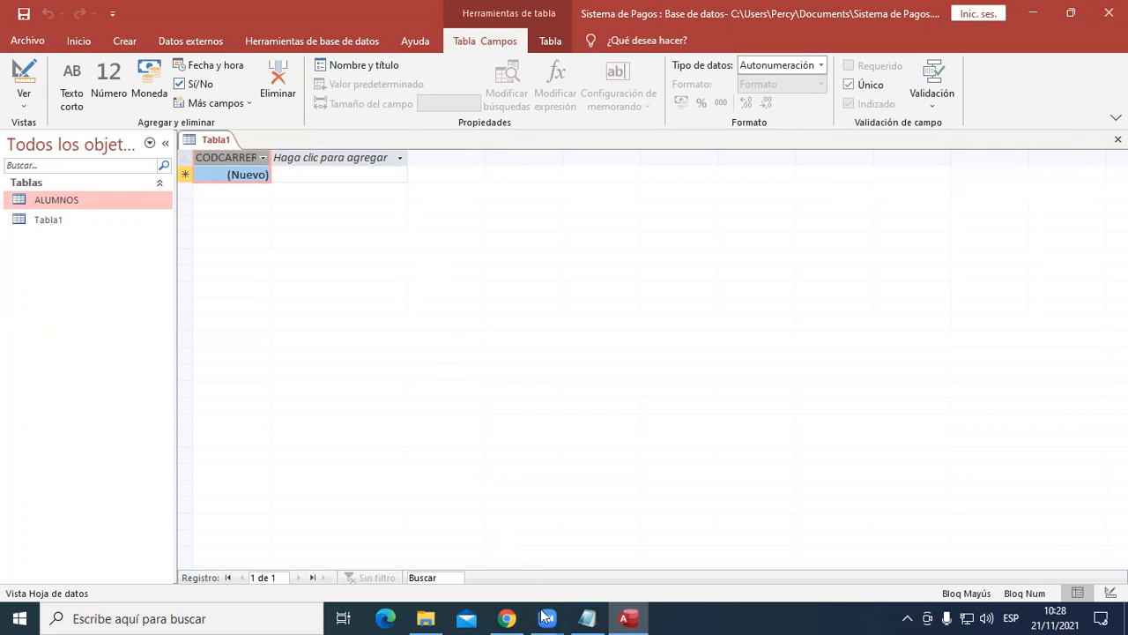
- Check the field list in the notes and add a Texto corto field named NOMCARRERA to the new table
{"action": "left_click", "coordinate": [586, 617]}
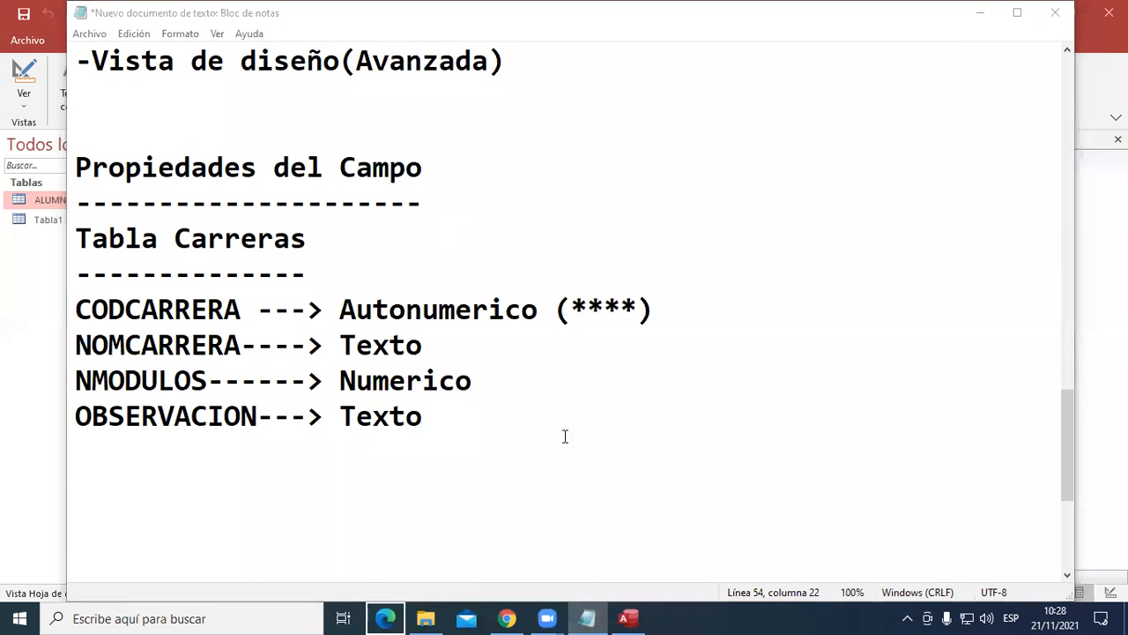
{"action": "left_click", "coordinate": [980, 12]}
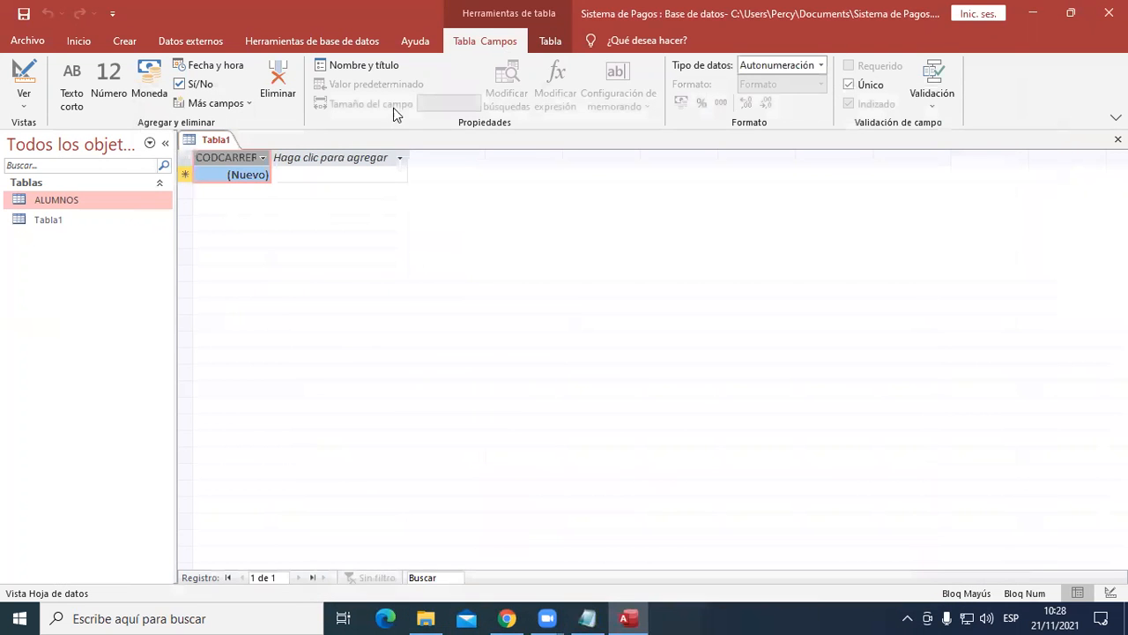
{"action": "left_click", "coordinate": [396, 159]}
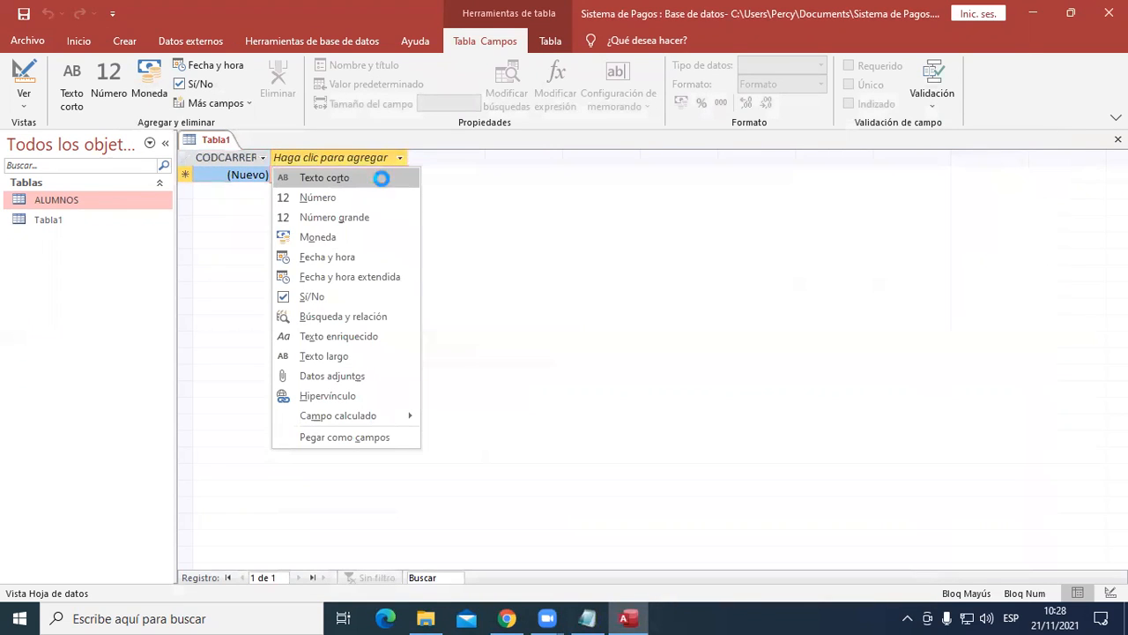
{"action": "left_click", "coordinate": [384, 180]}
{"action": "type", "text": "N"}
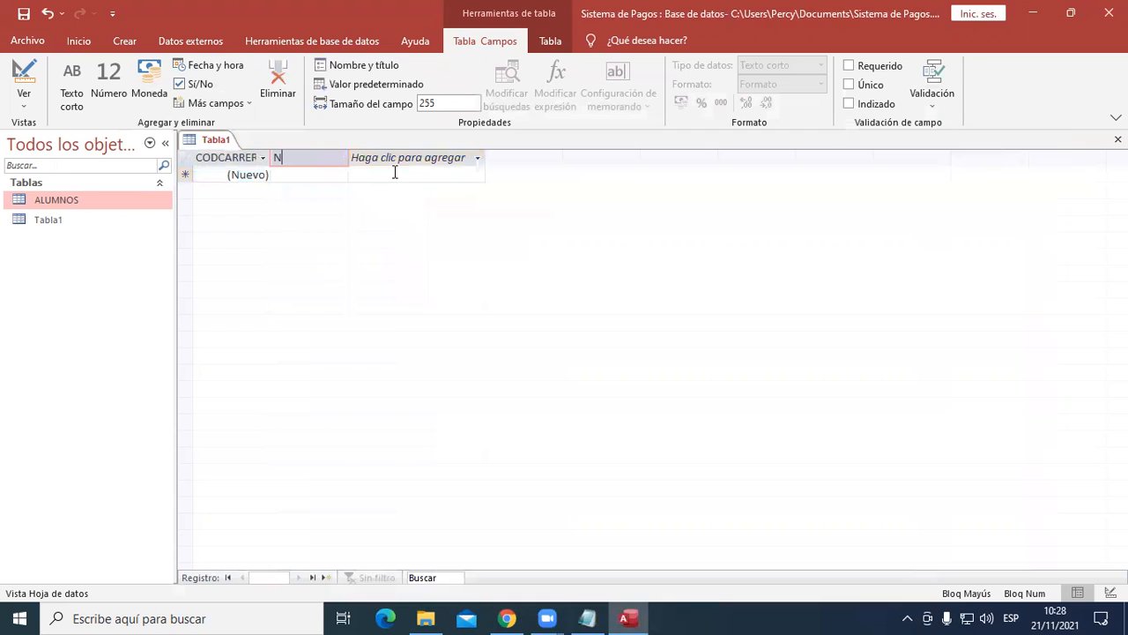
{"action": "type", "text": "OMCARRERA"}
- Consult the notes again and add a Número field named NMODULOS after NOMCARRERA
{"action": "left_click", "coordinate": [588, 617]}
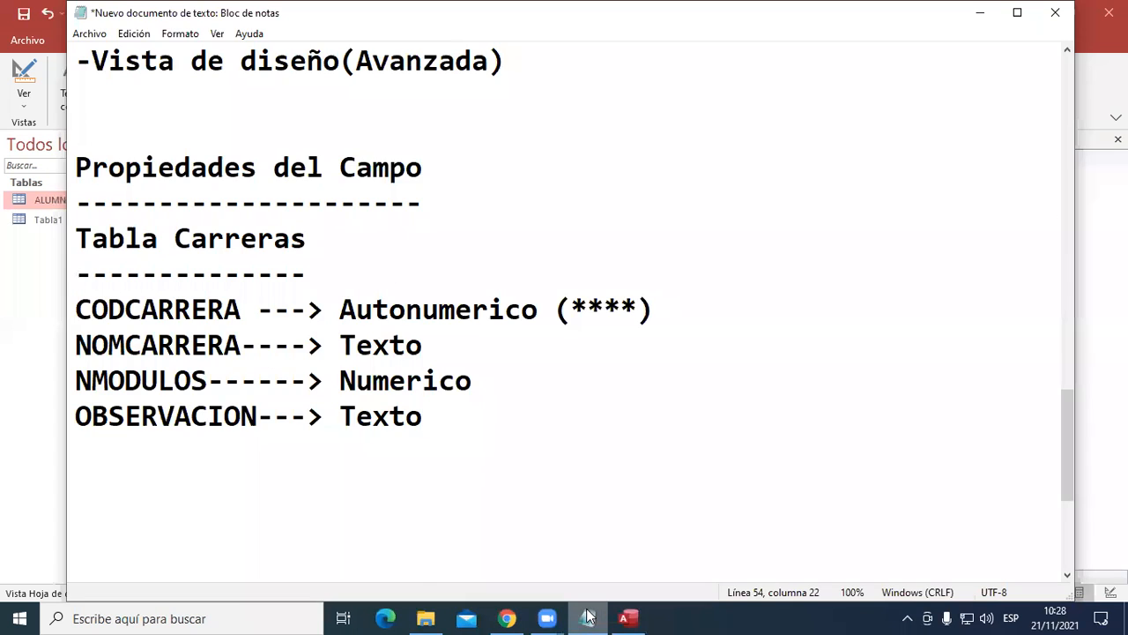
{"action": "left_click", "coordinate": [588, 617]}
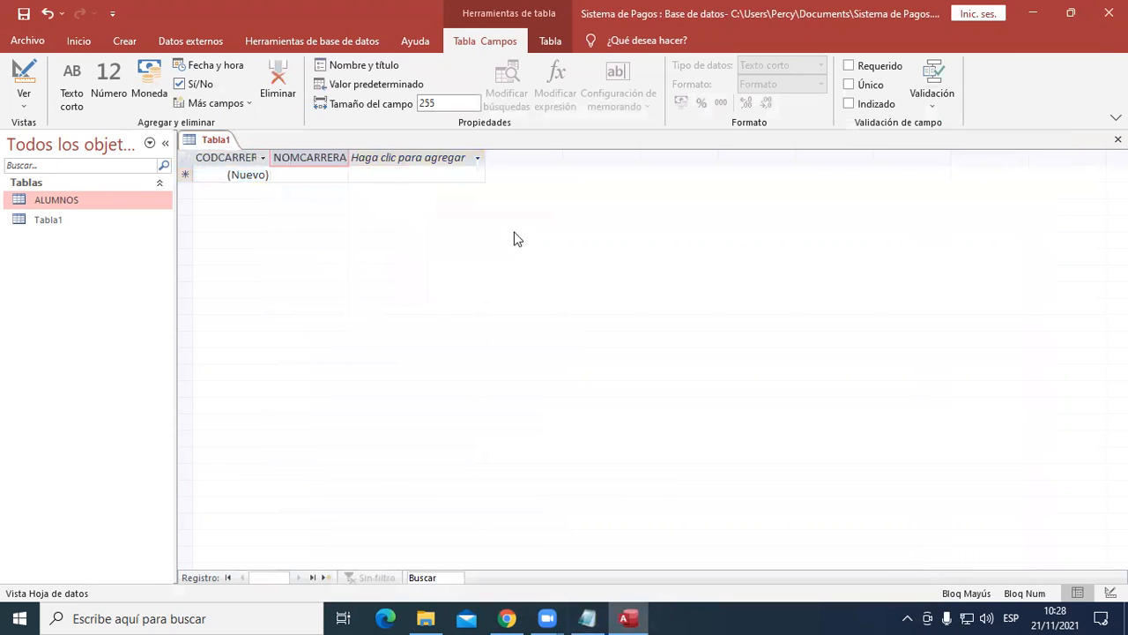
{"action": "left_click", "coordinate": [466, 162]}
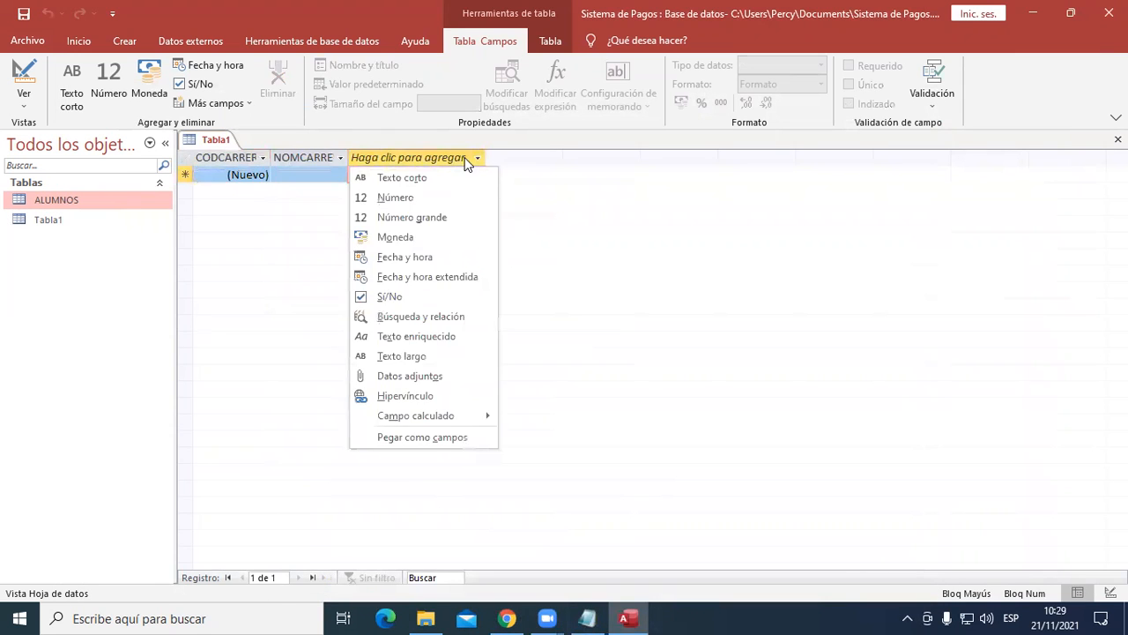
{"action": "left_click", "coordinate": [430, 208]}
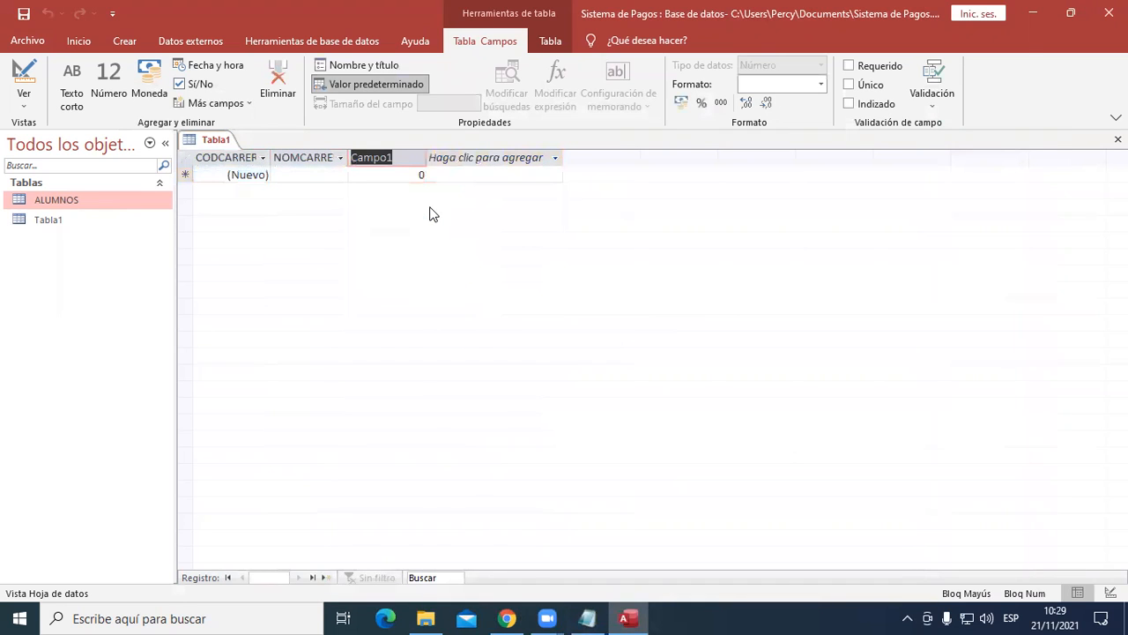
{"action": "type", "text": "NMODULOS"}
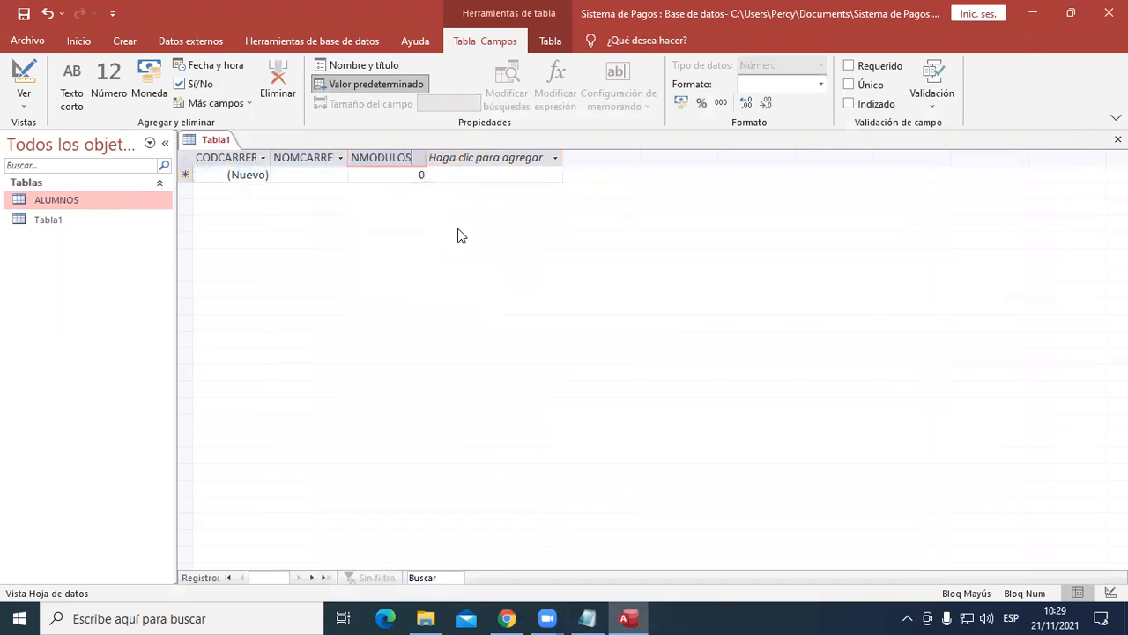
- Add a Texto largo field named OBSERVACION after NMODULOS
{"action": "left_click", "coordinate": [527, 160]}
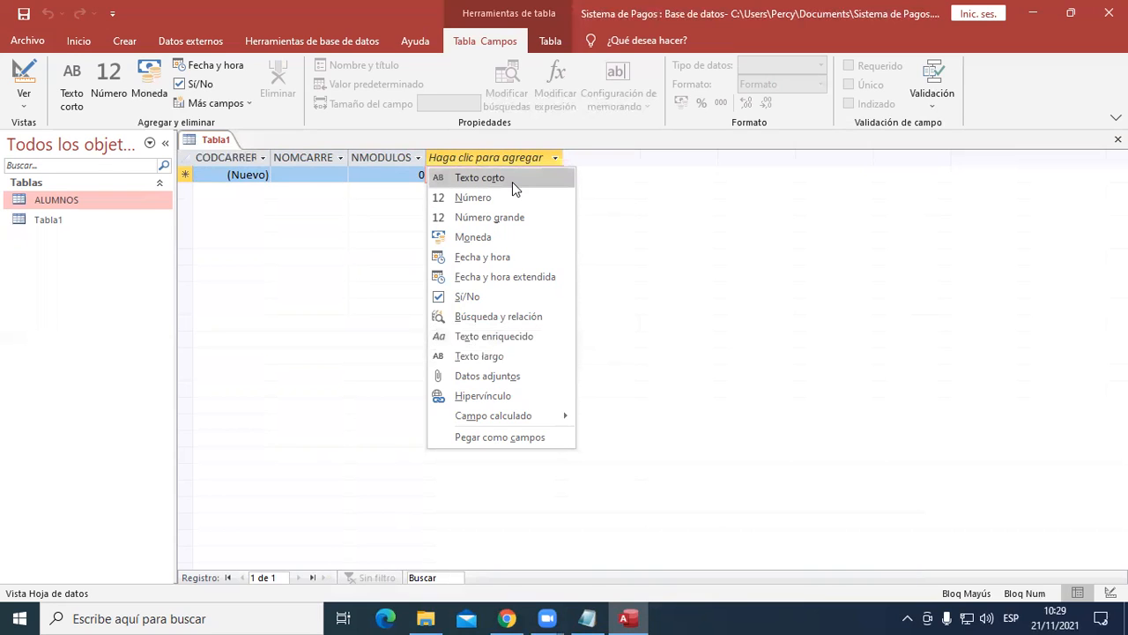
{"action": "left_click", "coordinate": [520, 365]}
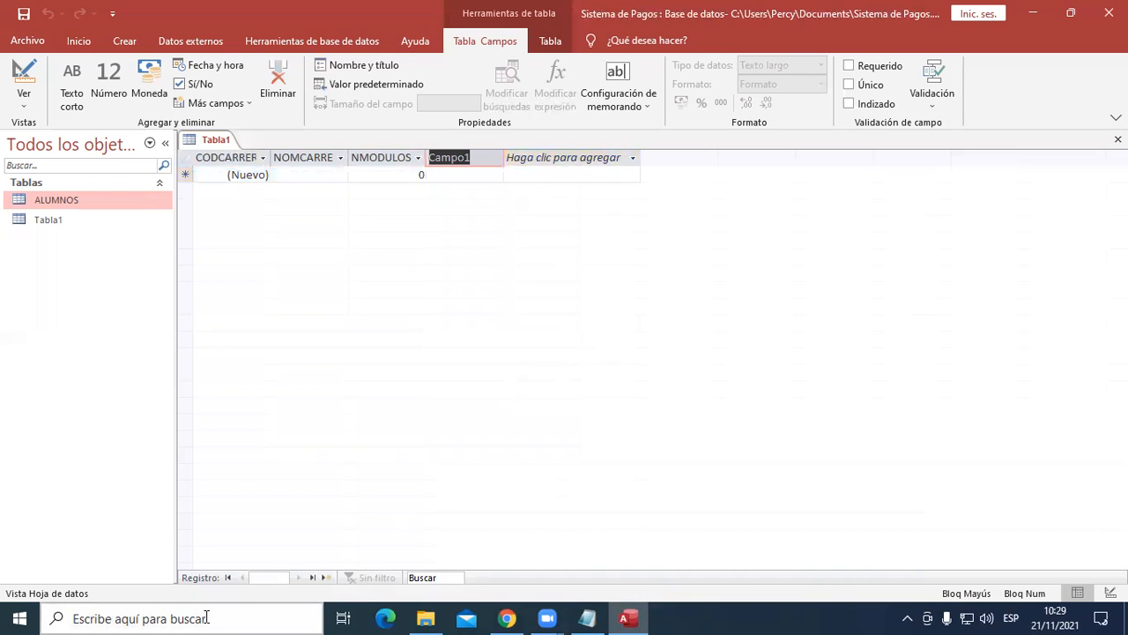
{"action": "type", "text": "OBSERVA"}
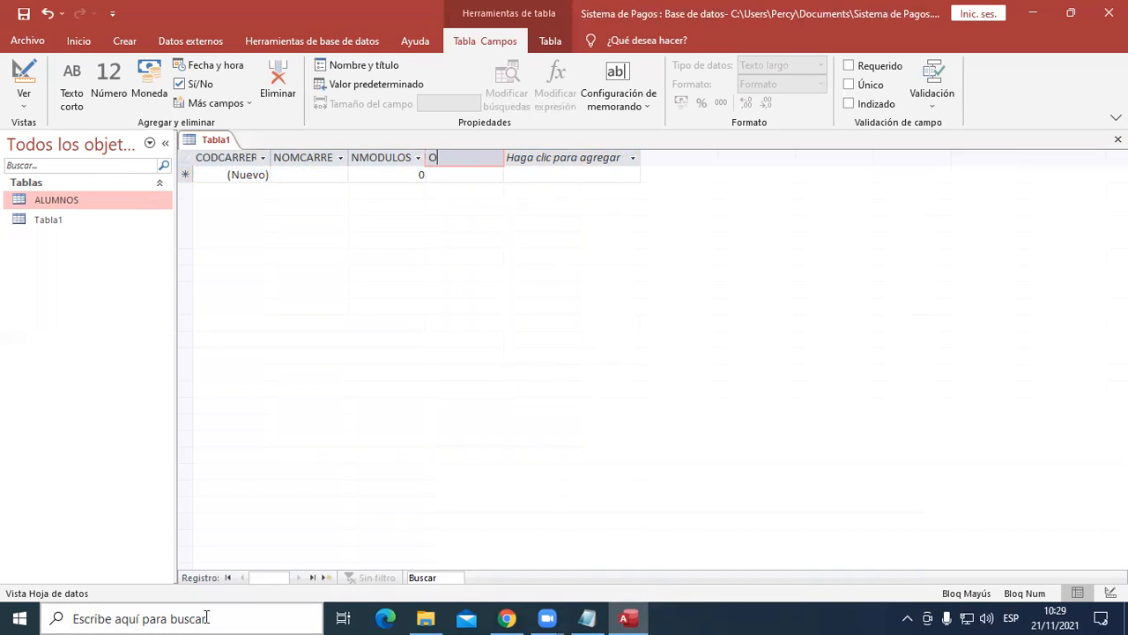
{"action": "type", "text": "ON"}
{"action": "key", "text": "Return"}
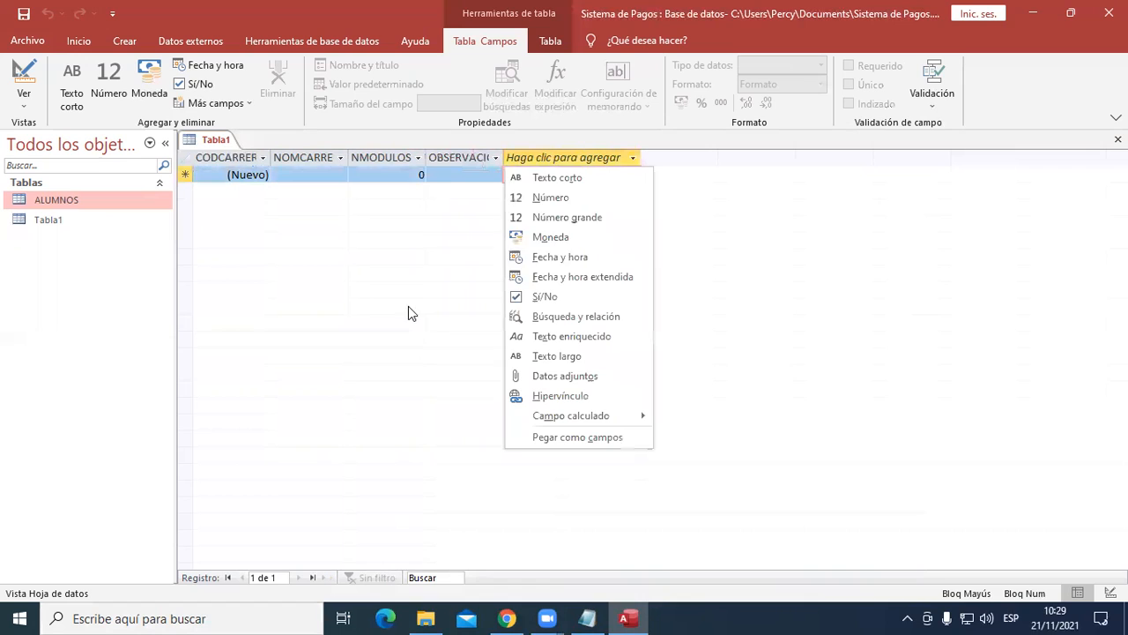
- Widen the OBSERVACION and CODCARRERA columns to fit their full field names
{"action": "left_click", "coordinate": [503, 158]}
{"action": "left_click_drag", "start_coordinate": [502, 159], "coordinate": [517, 161]}
{"action": "left_click", "coordinate": [519, 160]}
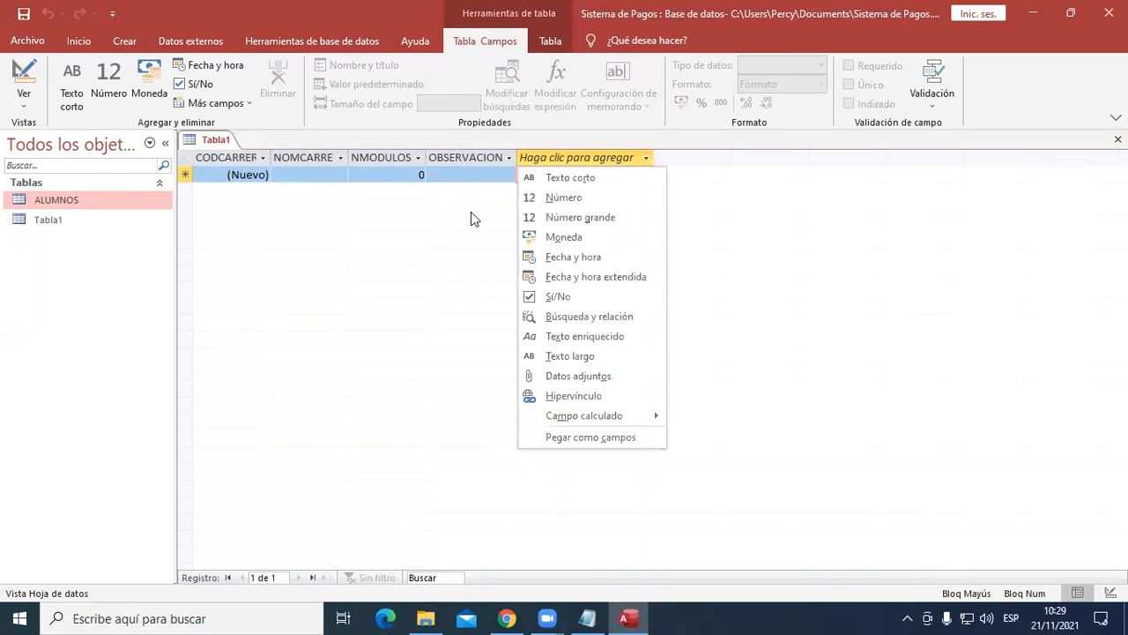
{"action": "left_click", "coordinate": [476, 138]}
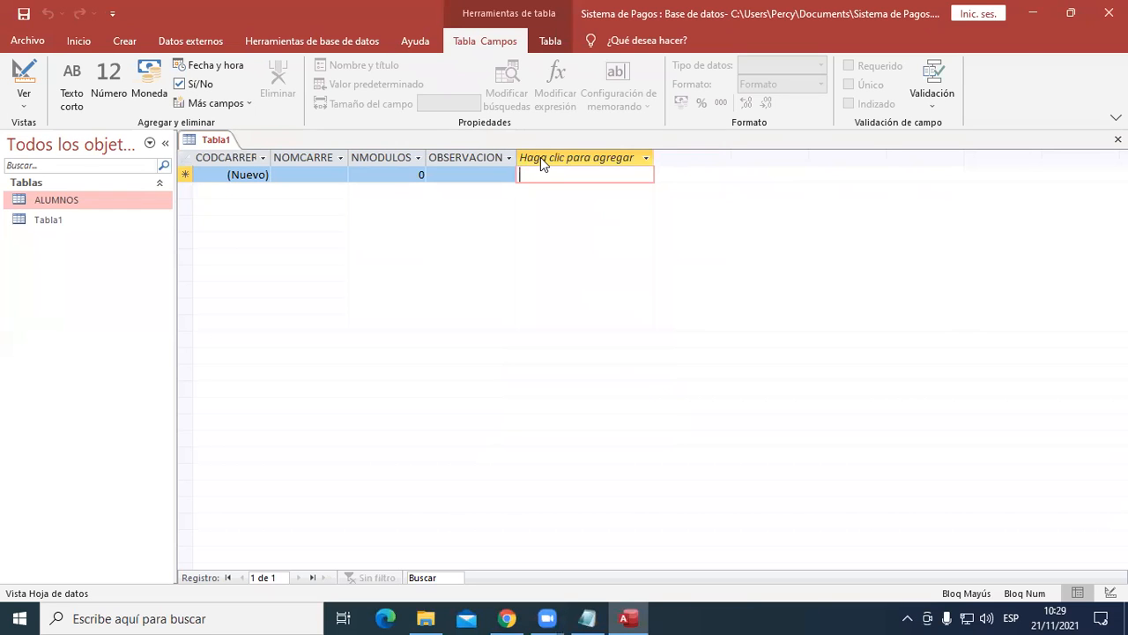
{"action": "left_click_drag", "start_coordinate": [274, 157], "coordinate": [291, 156]}
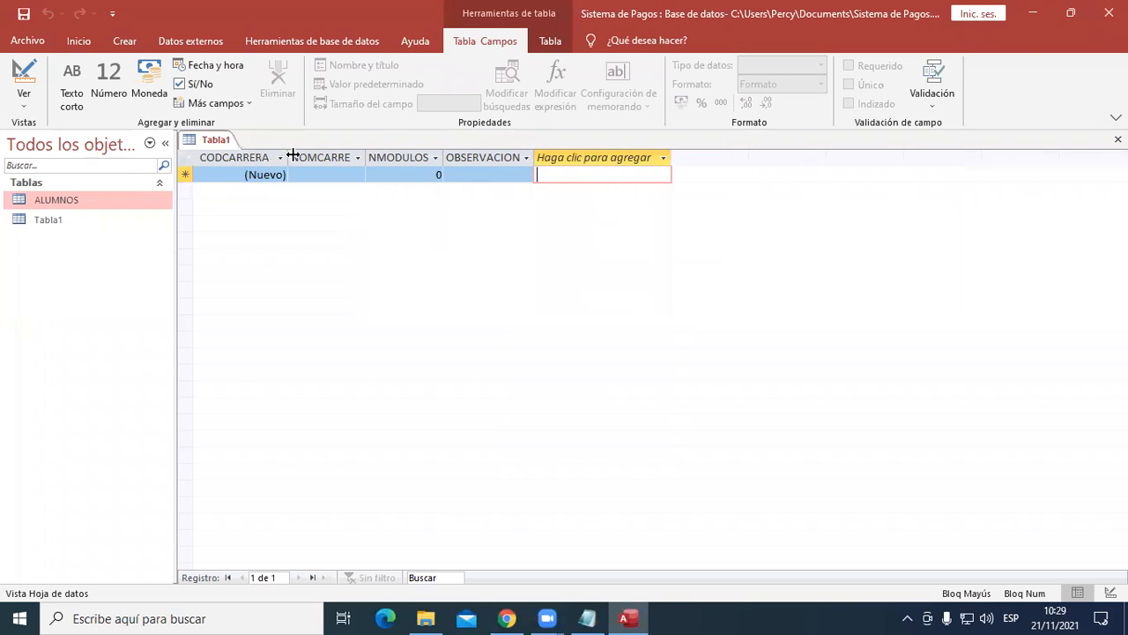
- Check the OBSERVACION column's data type and highlight the four Tabla Carreras field definitions in the Bloc de notas document for comparison
{"action": "left_click", "coordinate": [506, 158]}
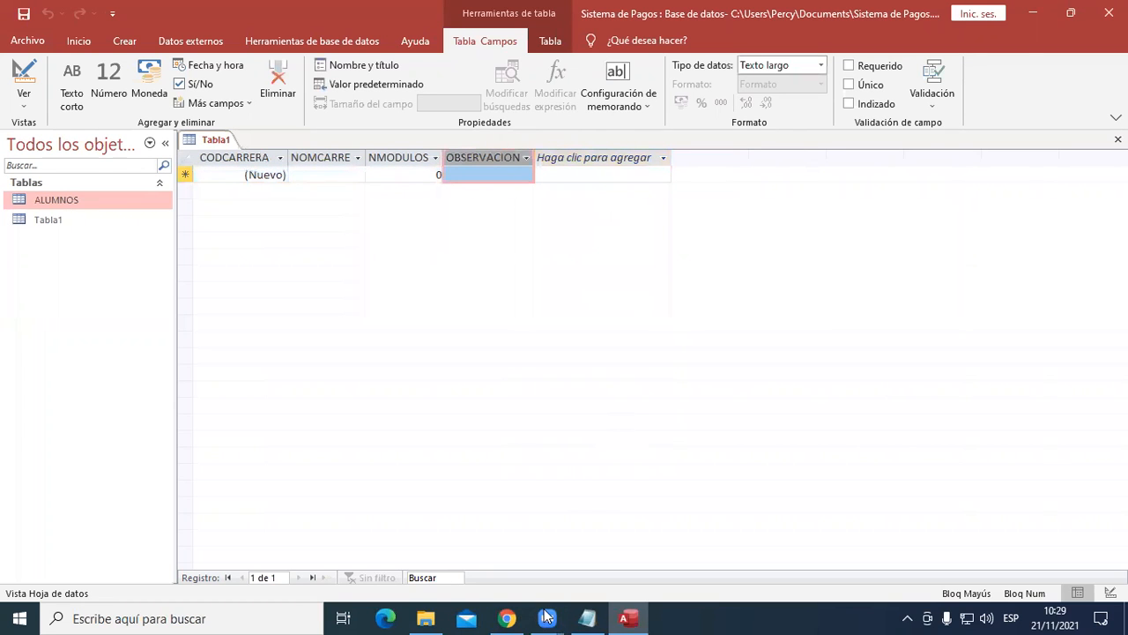
{"action": "left_click", "coordinate": [588, 617]}
{"action": "left_click", "coordinate": [79, 308]}
{"action": "left_click_drag", "start_coordinate": [92, 308], "coordinate": [464, 411]}
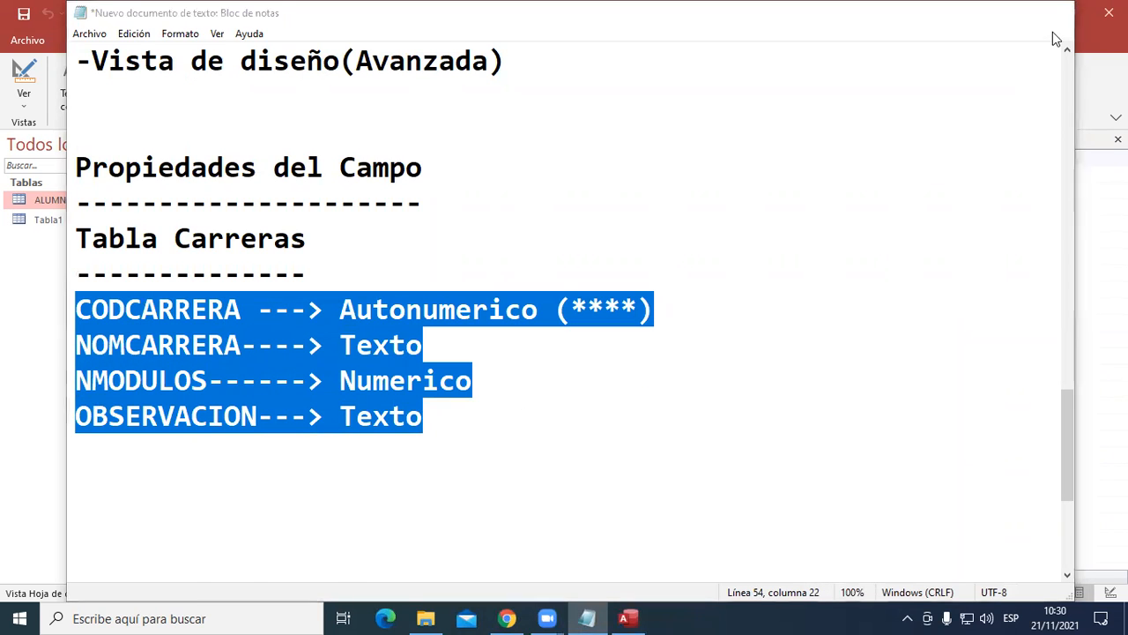
- Back in Access, widen the NOMCARRERA column to fit its full name and set its field size to 100
{"action": "left_click", "coordinate": [980, 12]}
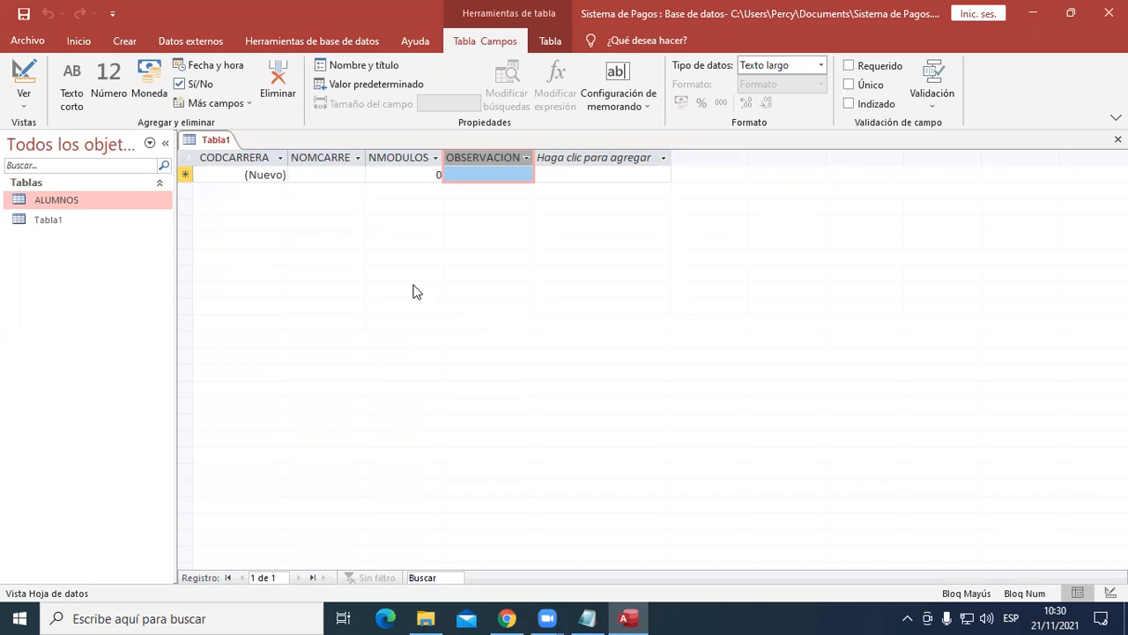
{"action": "left_click", "coordinate": [322, 159]}
{"action": "left_click_drag", "start_coordinate": [368, 157], "coordinate": [393, 159]}
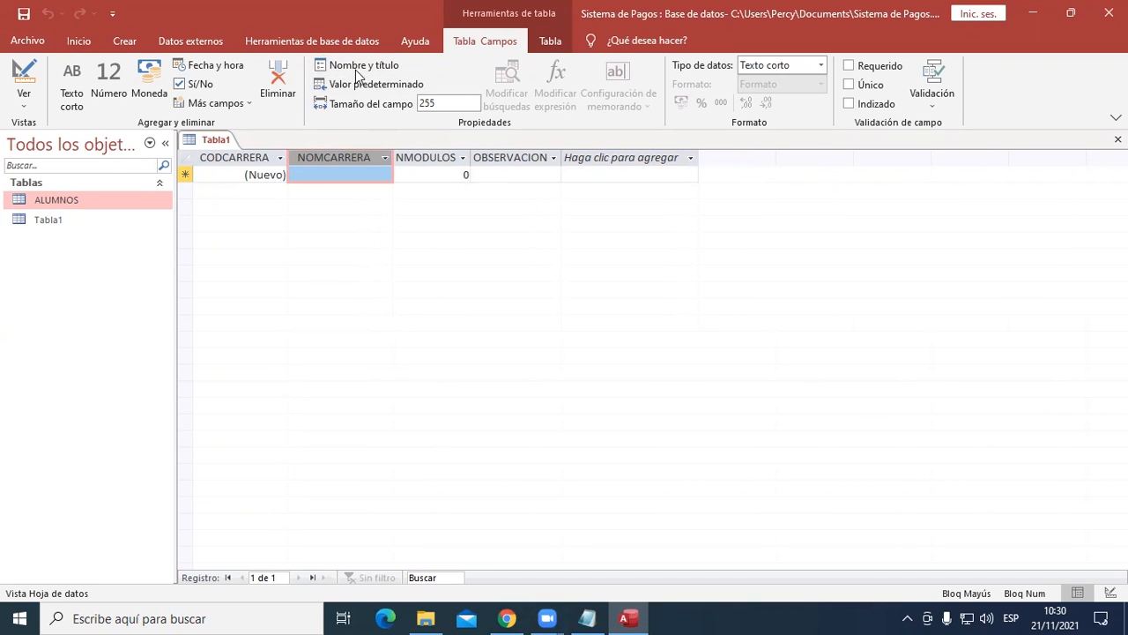
{"action": "left_click", "coordinate": [442, 104]}
{"action": "double_click", "coordinate": [438, 103]}
{"action": "type", "text": "100"}
{"action": "key", "text": "Return"}
- Give the NOMCARRERA field the title NOMBRE DE LA CARRERA and widen its column to fit
{"action": "left_click", "coordinate": [366, 71]}
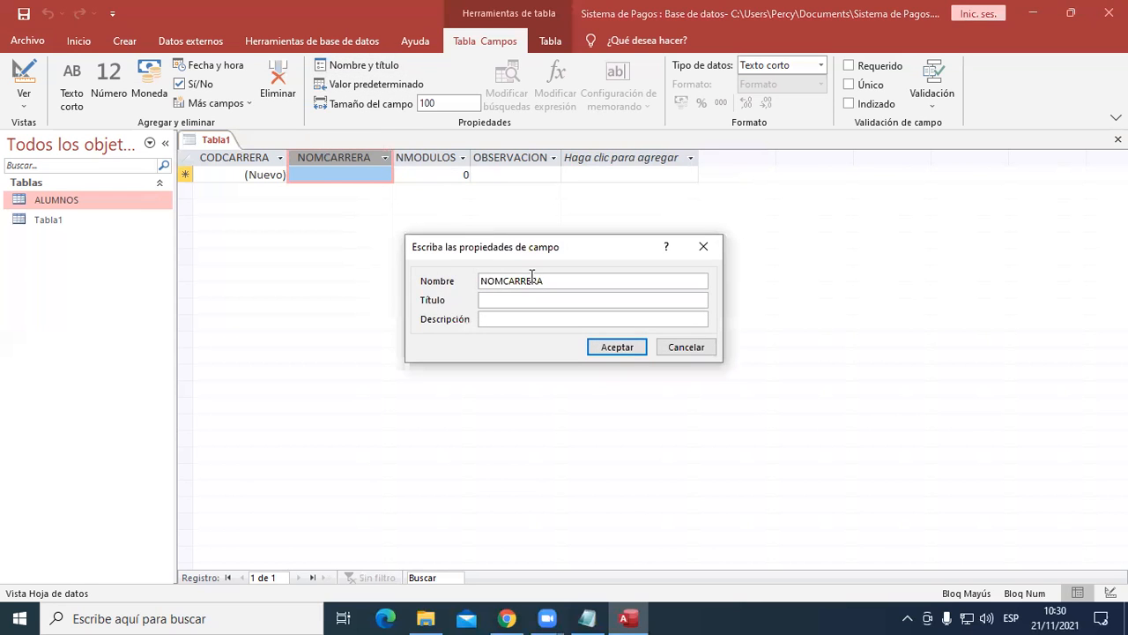
{"action": "left_click", "coordinate": [496, 300]}
{"action": "type", "text": "NOMBRE DE LA CARRERA"}
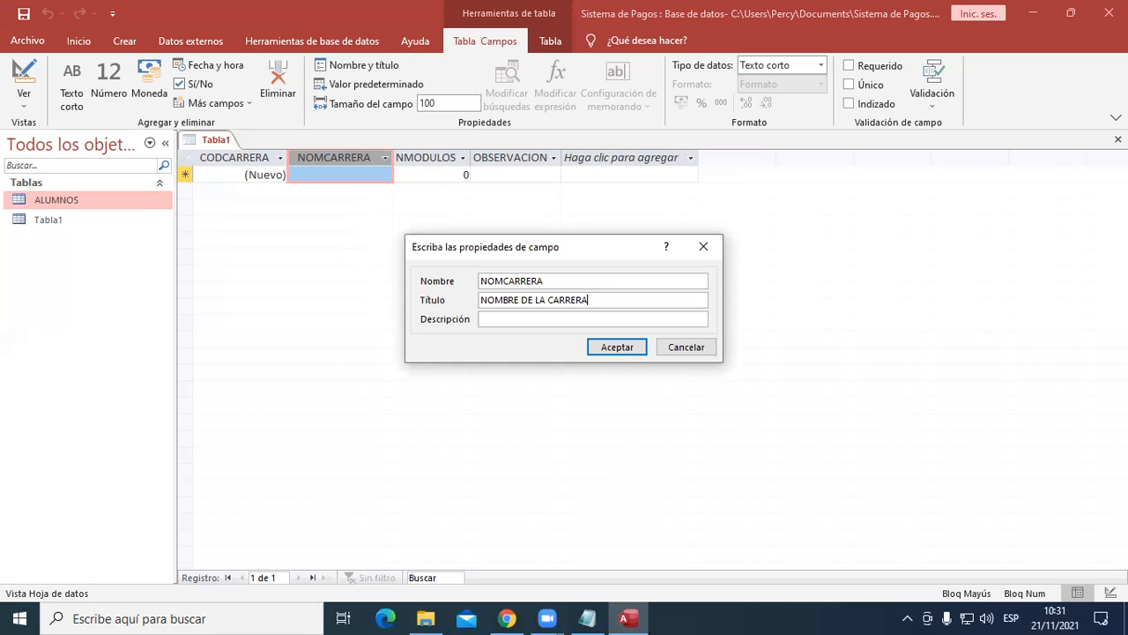
{"action": "left_click", "coordinate": [626, 349]}
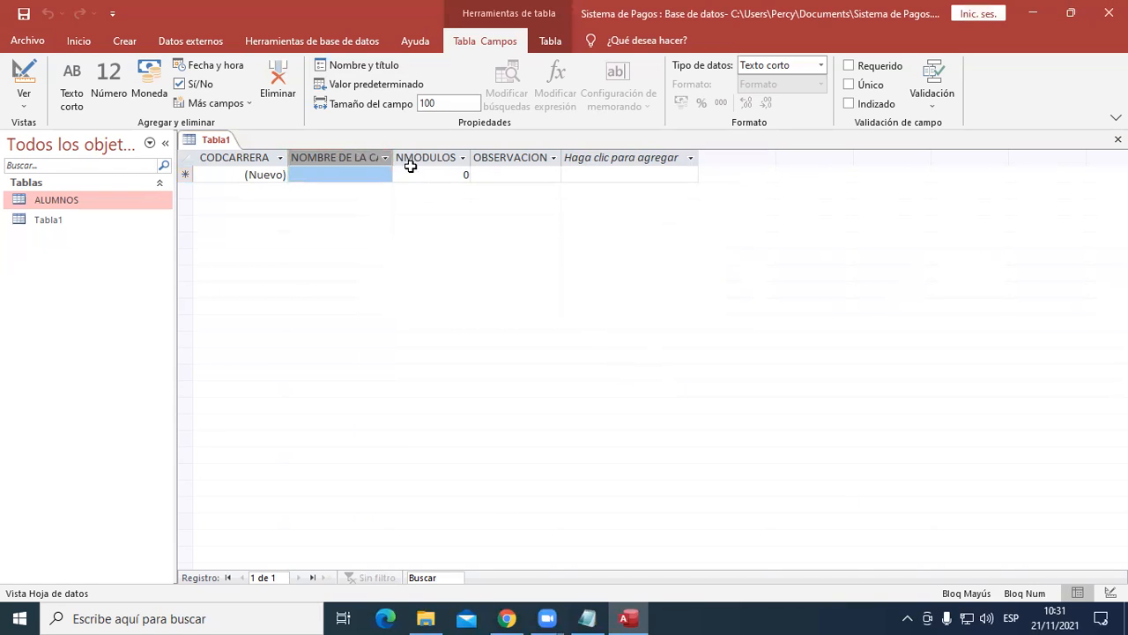
{"action": "left_click_drag", "start_coordinate": [394, 158], "coordinate": [438, 159]}
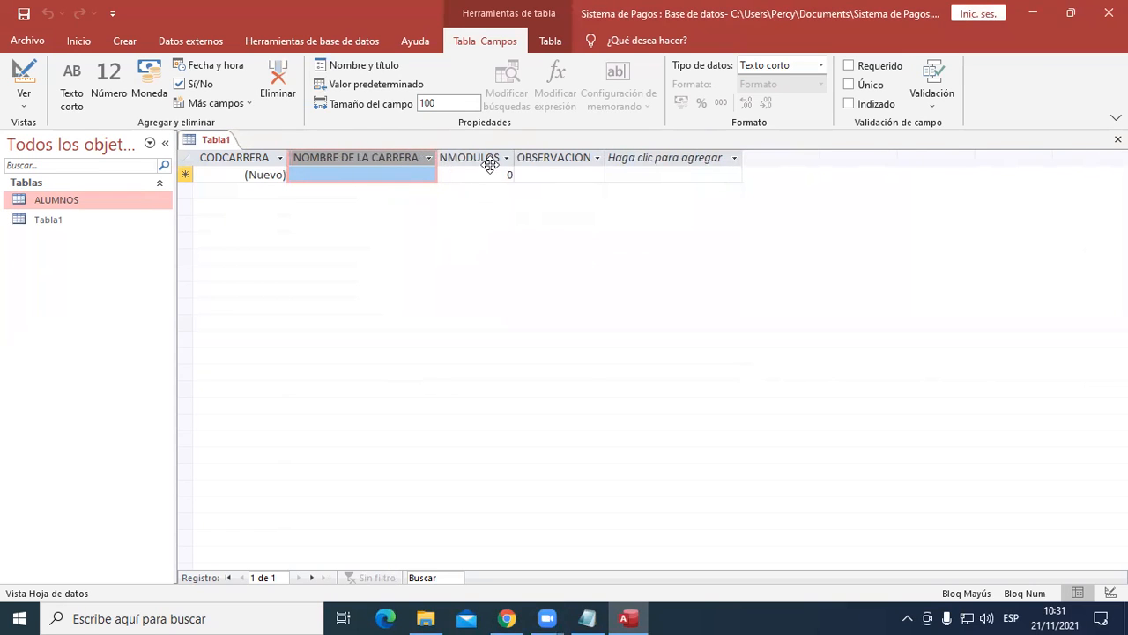
- Select the NMODULOS field and widen its column slightly
{"action": "left_click", "coordinate": [485, 158]}
{"action": "left_click", "coordinate": [394, 159]}
{"action": "left_click", "coordinate": [482, 158]}
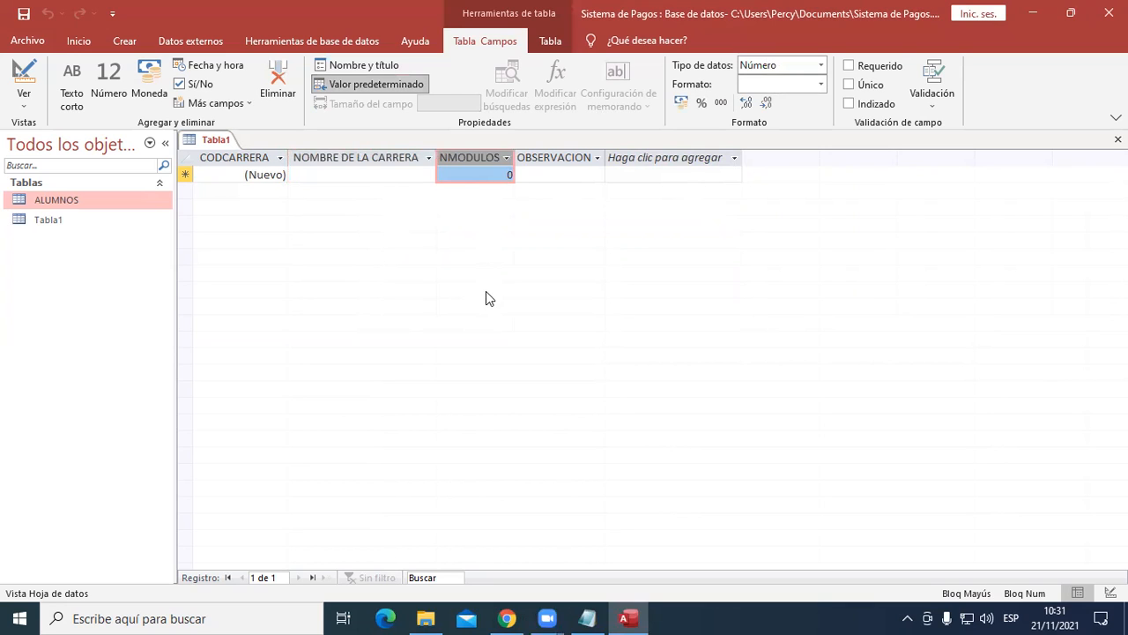
{"action": "left_click_drag", "start_coordinate": [515, 164], "coordinate": [537, 165]}
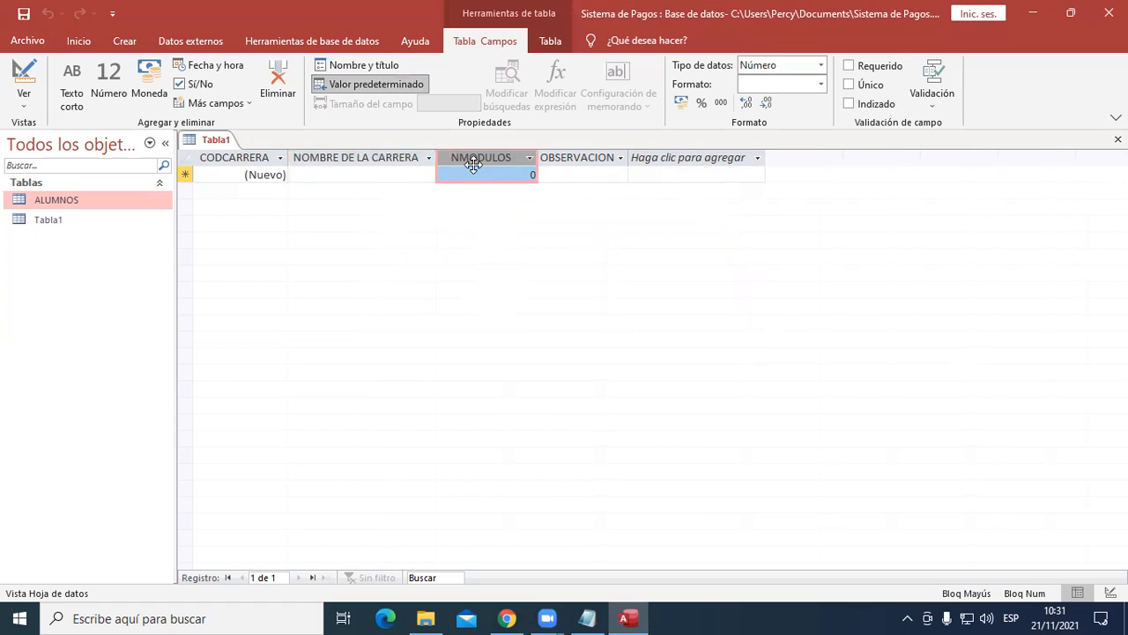
- Give the NMODULOS field the title NÚMEROS DE MÓDULOS in its field properties
{"action": "left_click", "coordinate": [356, 69]}
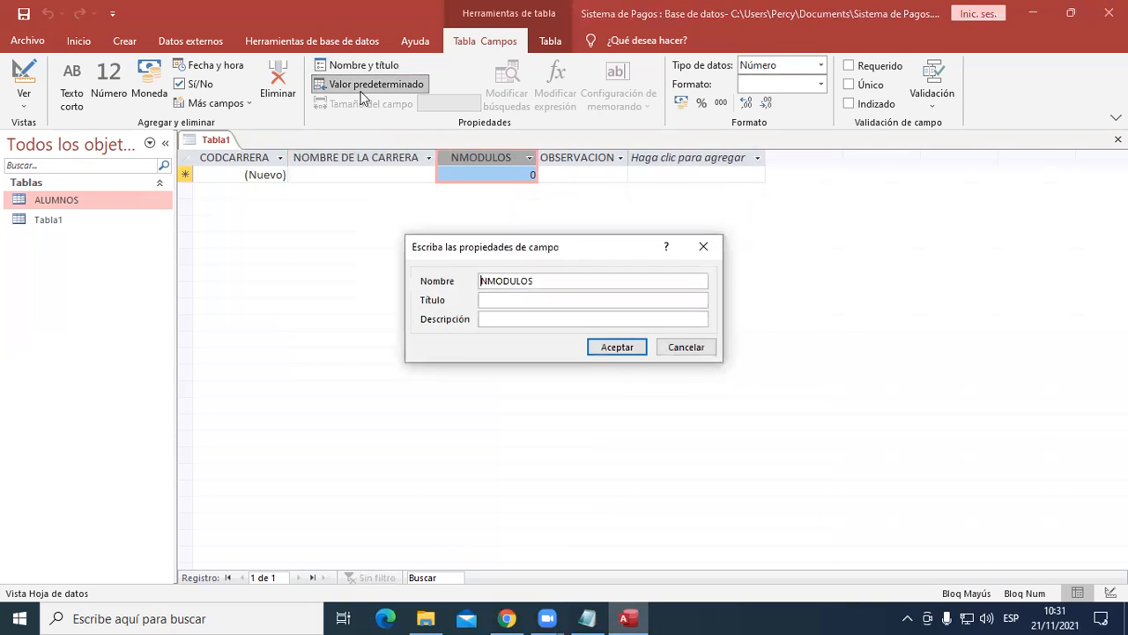
{"action": "left_click", "coordinate": [515, 297]}
{"action": "type", "text": "NÚMEROS DE MÓDULOS"}
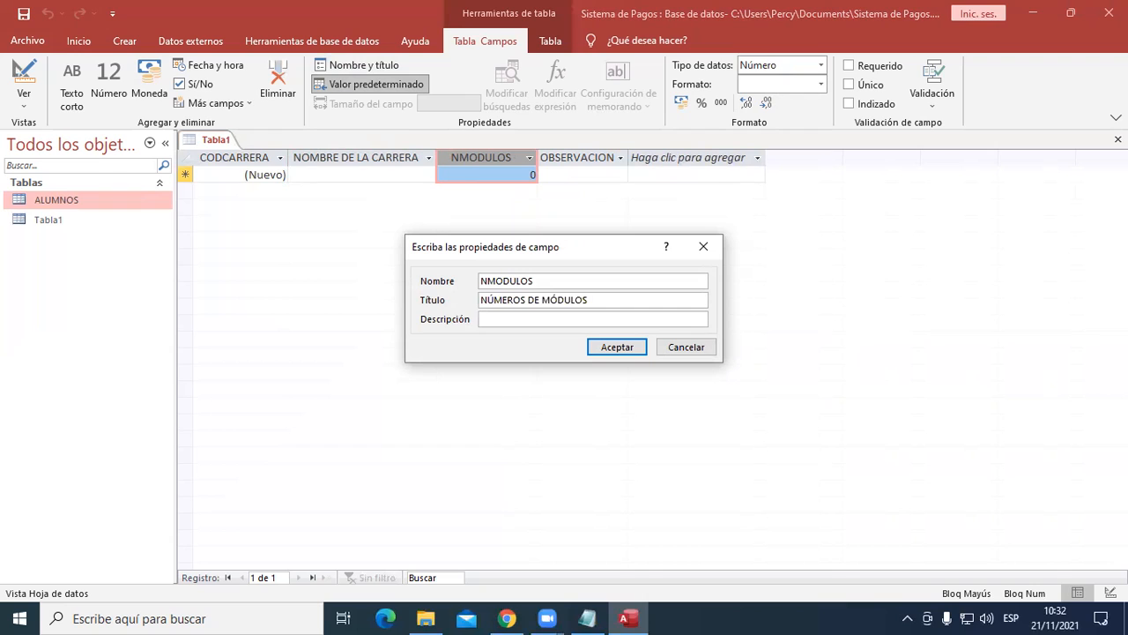
{"action": "left_click", "coordinate": [616, 347]}
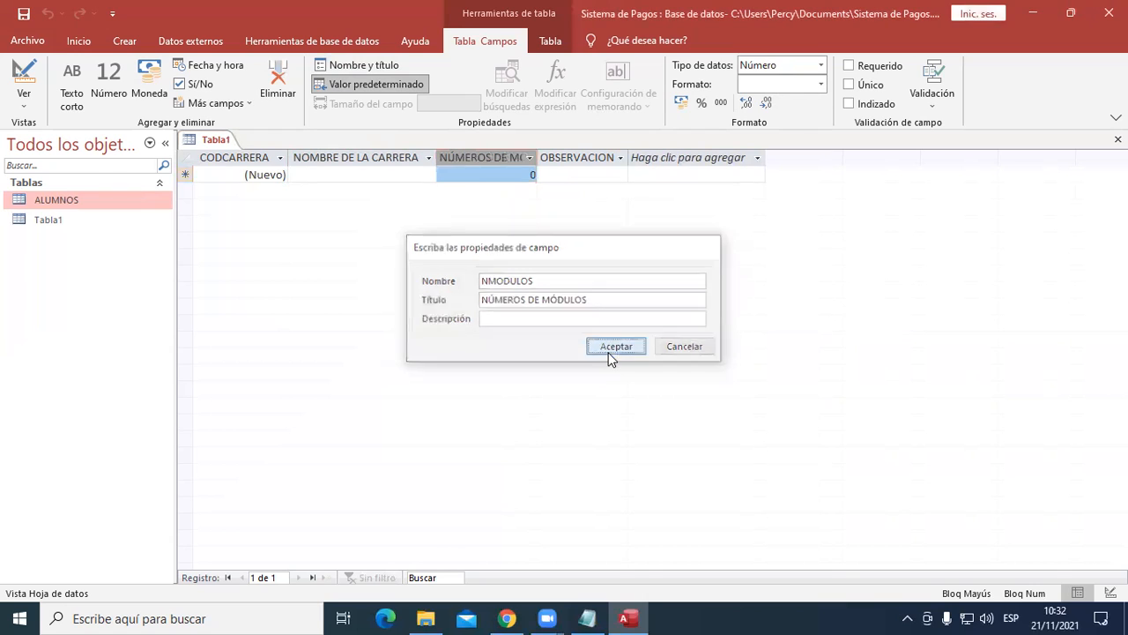
- Widen the NÚMEROS DE MÓDULOS column to fit its title and enlarge the OBSERVACION column, leaving OBSERVACION selected
{"action": "left_click_drag", "start_coordinate": [539, 157], "coordinate": [583, 157]}
{"action": "left_click", "coordinate": [629, 156]}
{"action": "left_click_drag", "start_coordinate": [673, 156], "coordinate": [690, 156]}
{"action": "left_click", "coordinate": [503, 150]}
{"action": "left_click", "coordinate": [501, 153]}
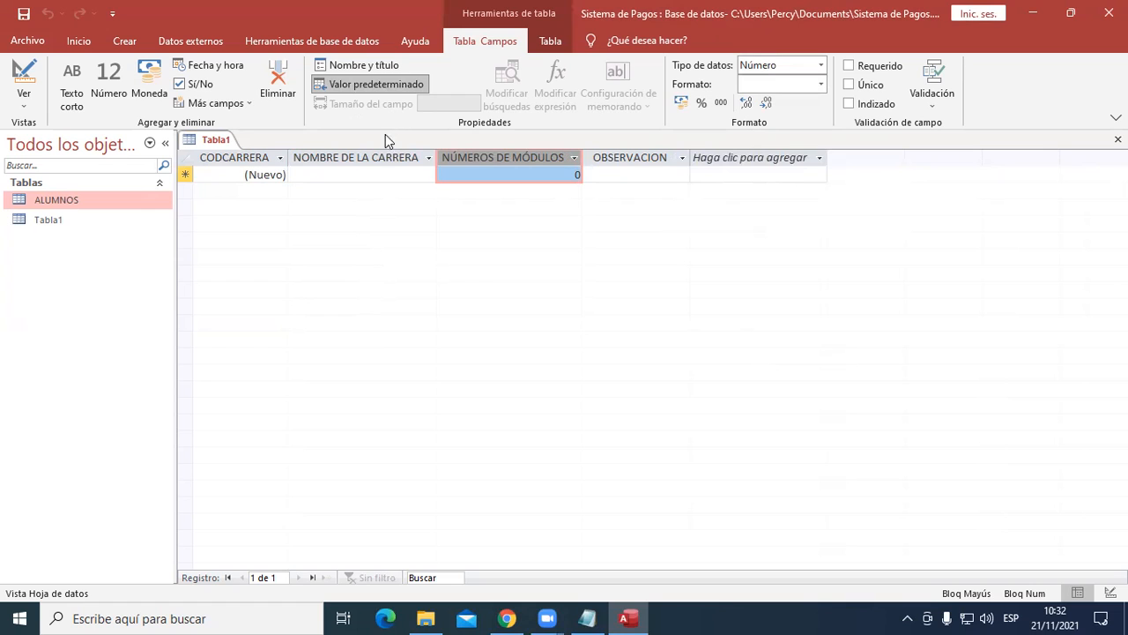
{"action": "left_click", "coordinate": [642, 157]}
{"action": "left_click_drag", "start_coordinate": [690, 156], "coordinate": [703, 157]}
{"action": "left_click", "coordinate": [640, 156]}
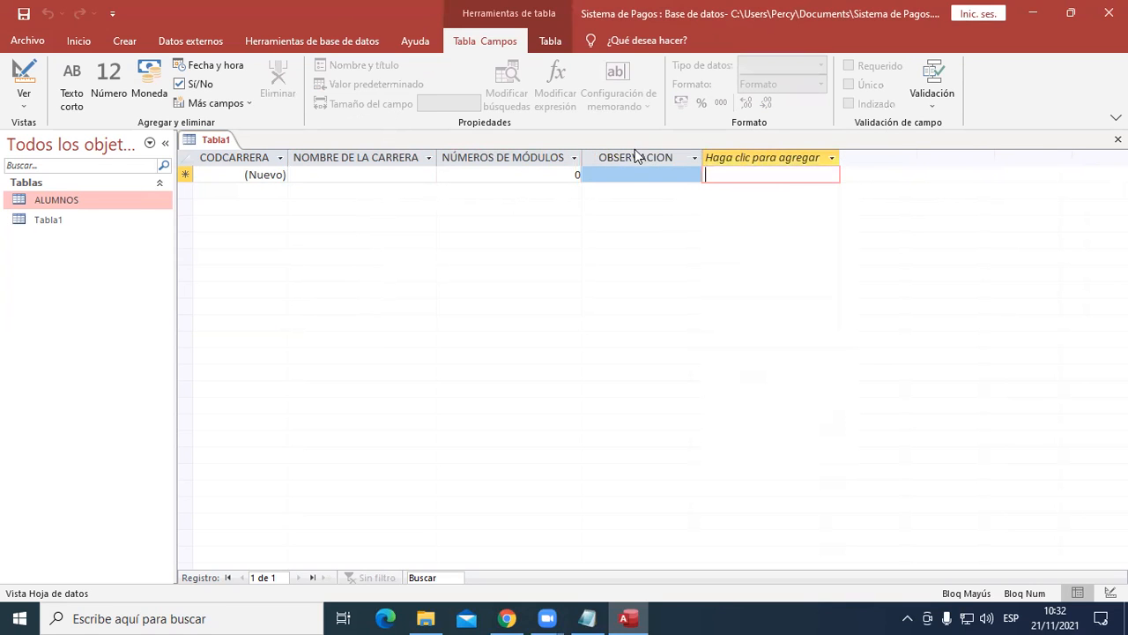
{"action": "left_click", "coordinate": [628, 151]}
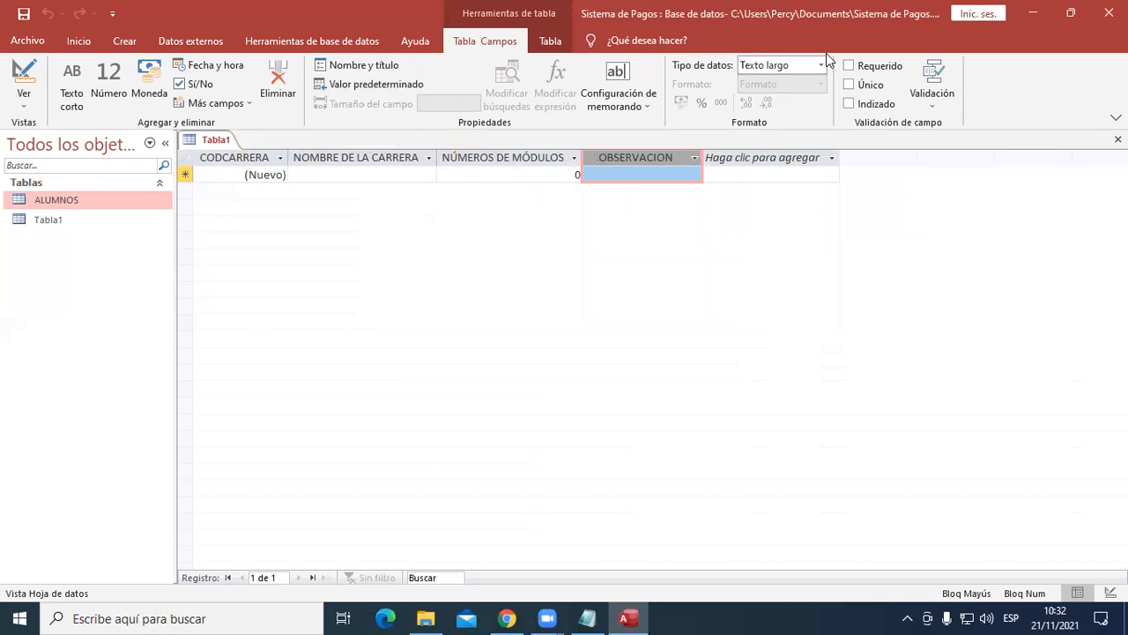
- Enter COMPUTACIÓN E INORMATICA as the first record's career name and widen the NOMBRE DE LA CARRERA column to fit it
{"action": "left_click", "coordinate": [382, 178]}
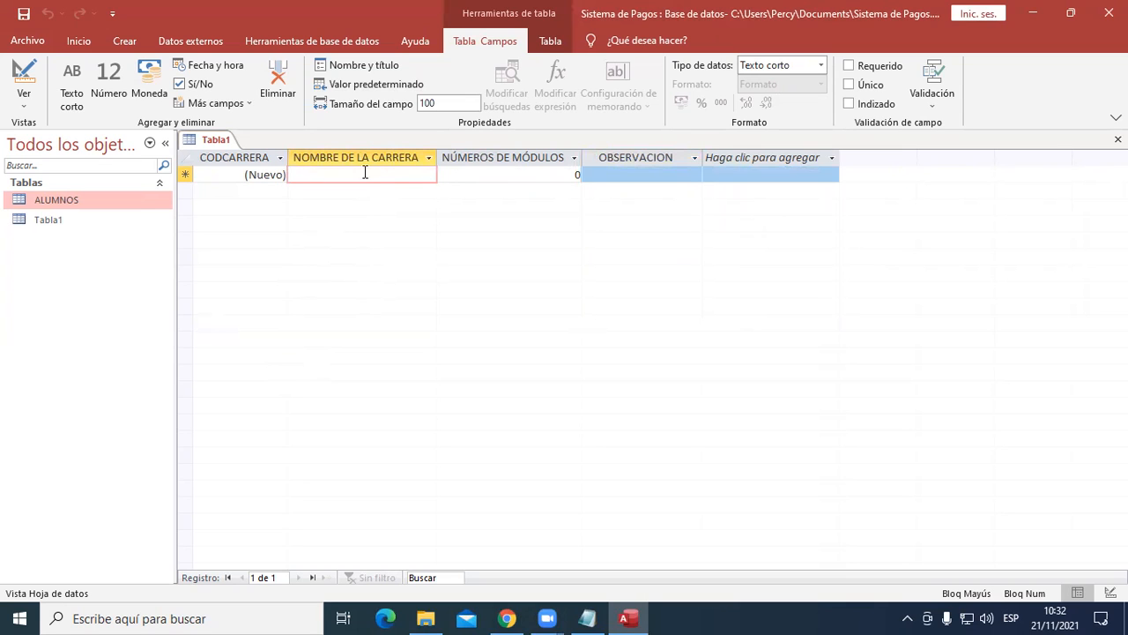
{"action": "left_click", "coordinate": [489, 157]}
{"action": "left_click", "coordinate": [411, 171]}
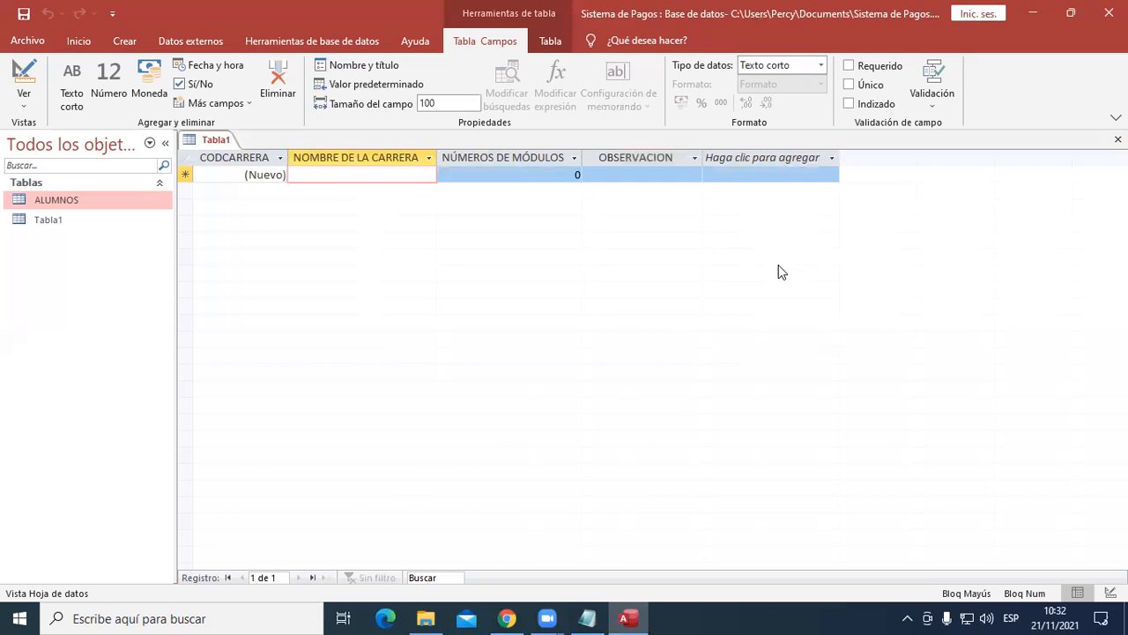
{"action": "type", "text": "COMPUTACIÓN E IN"}
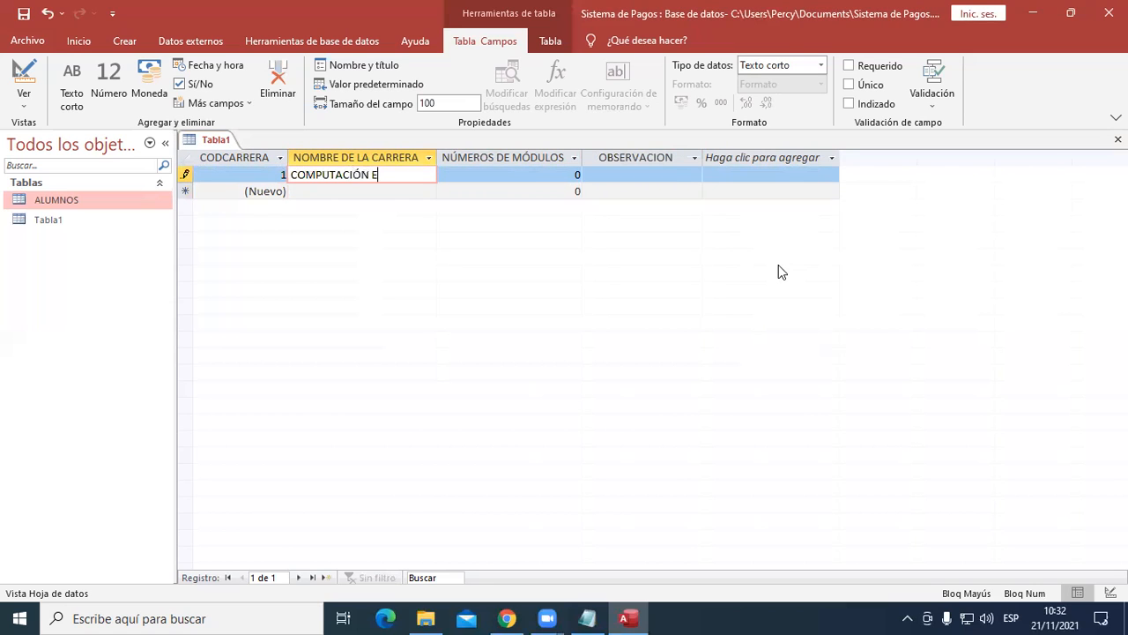
{"action": "type", "text": "ATICA"}
{"action": "key", "text": "Tab"}
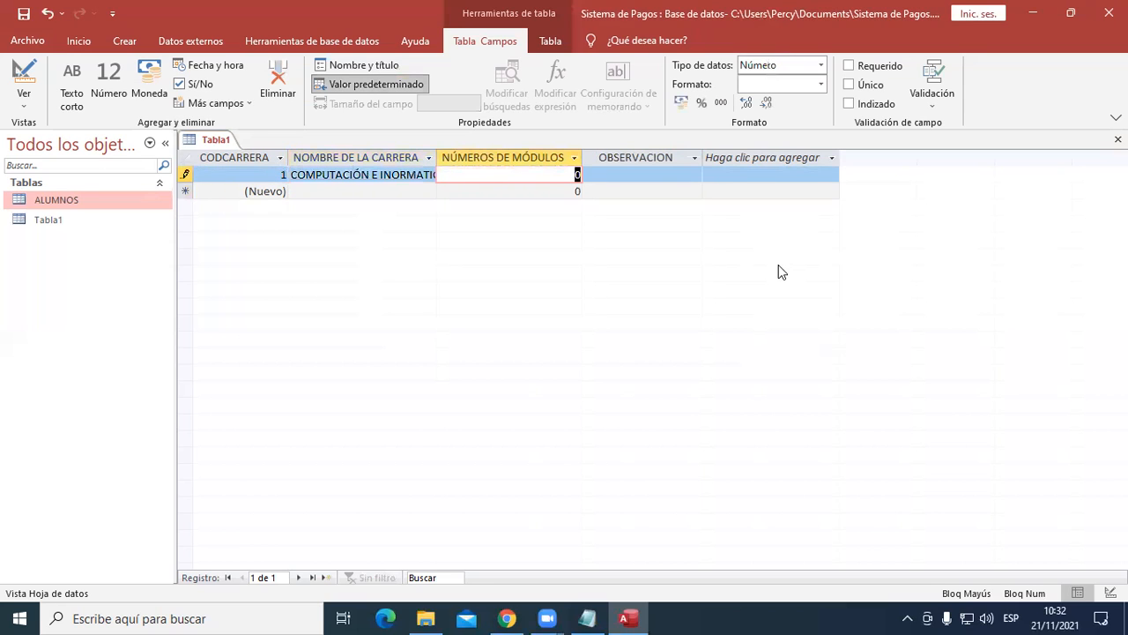
{"action": "left_click_drag", "start_coordinate": [438, 158], "coordinate": [470, 158]}
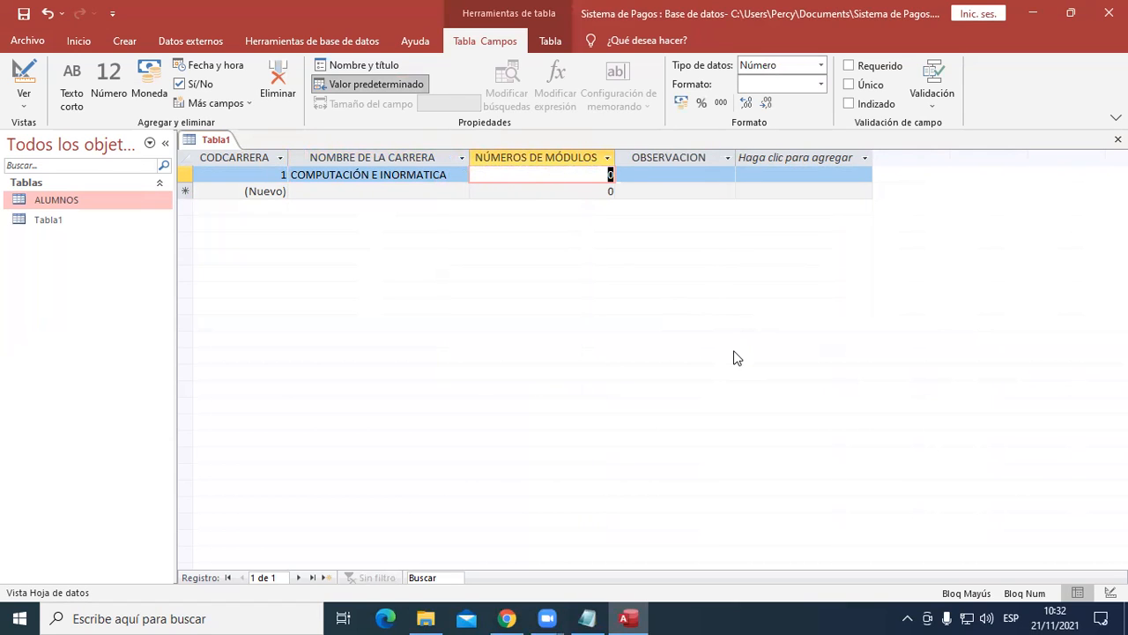
- Complete the first record with 5 modules and the observation "Estudio de Software y Hardware"
{"action": "type", "text": "5"}
{"action": "key", "text": "Tab"}
{"action": "key", "text": "Caps_Lock"}
{"action": "type", "text": "Estudio de "}
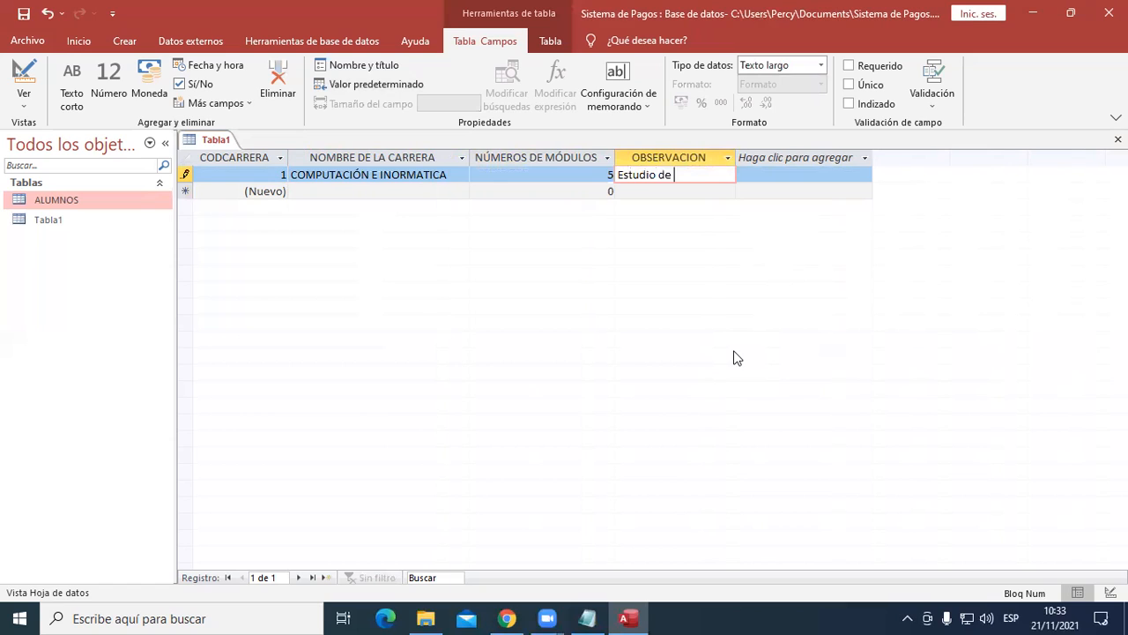
{"action": "type", "text": "Software y Hardware"}
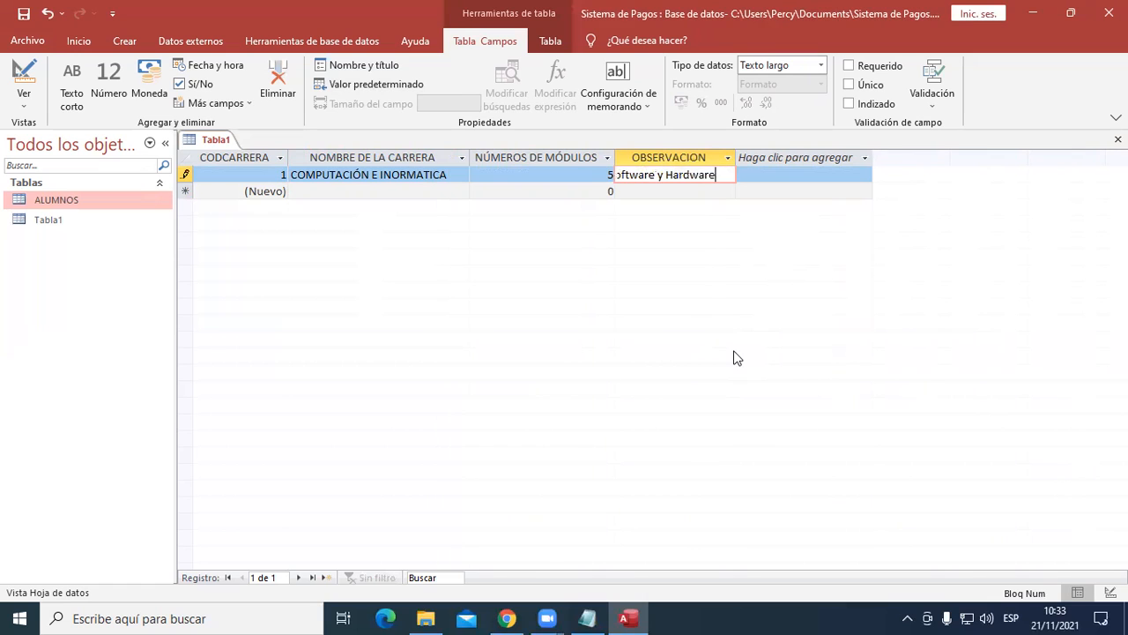
{"action": "key", "text": "Tab"}
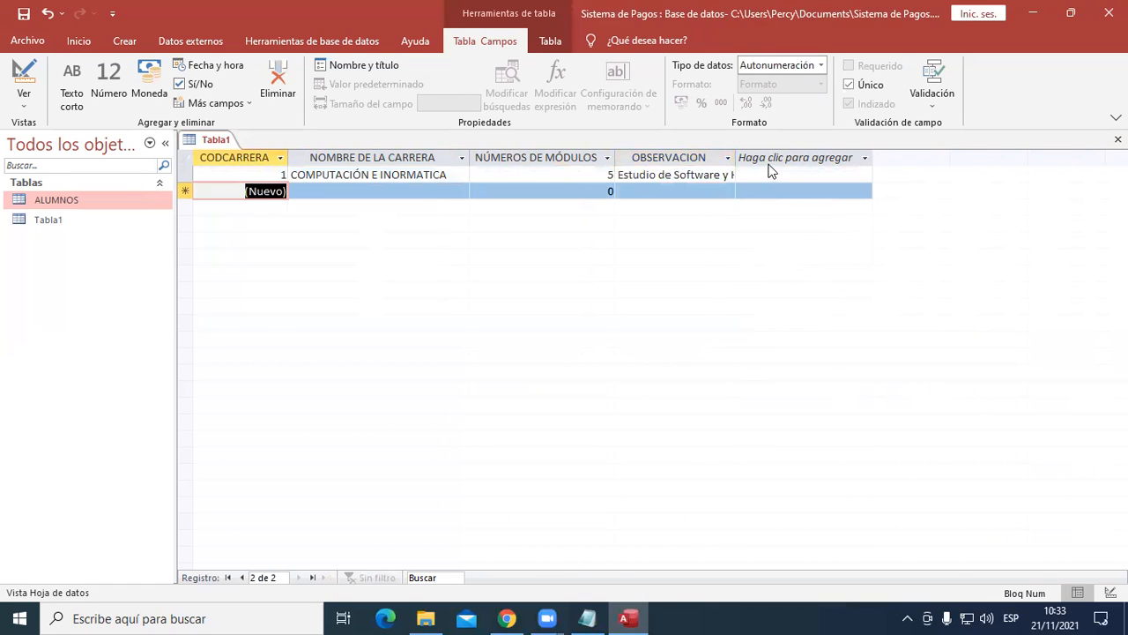
- Widen the OBSERVACION column to fit the first record's full text
{"action": "left_click", "coordinate": [765, 159]}
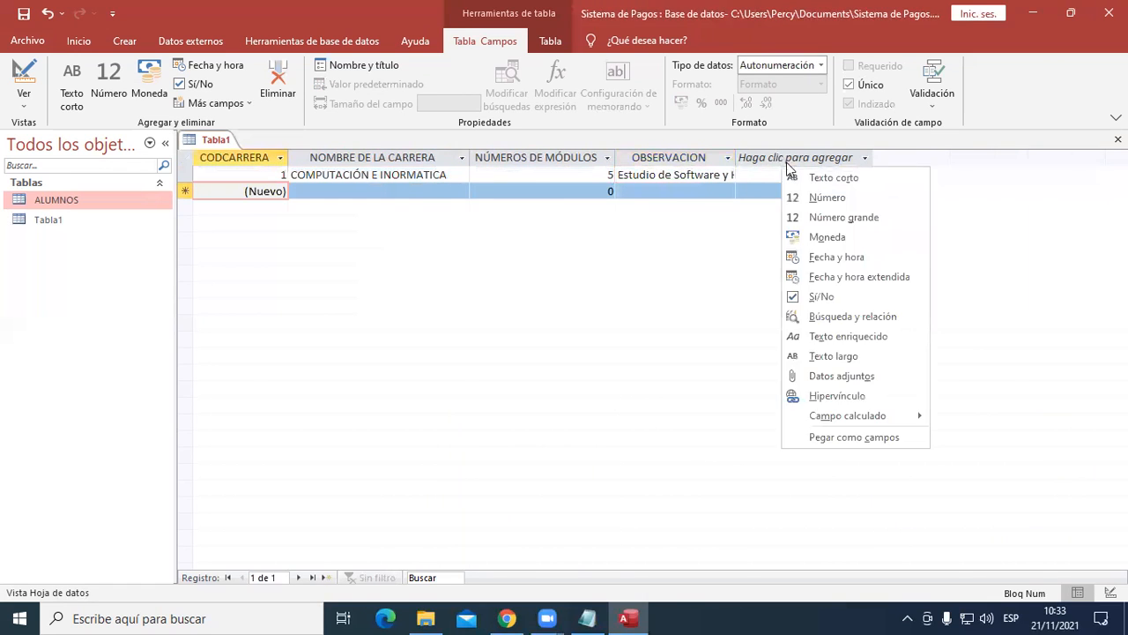
{"action": "left_click", "coordinate": [779, 155]}
{"action": "left_click_drag", "start_coordinate": [781, 154], "coordinate": [806, 155]}
{"action": "left_click", "coordinate": [623, 264]}
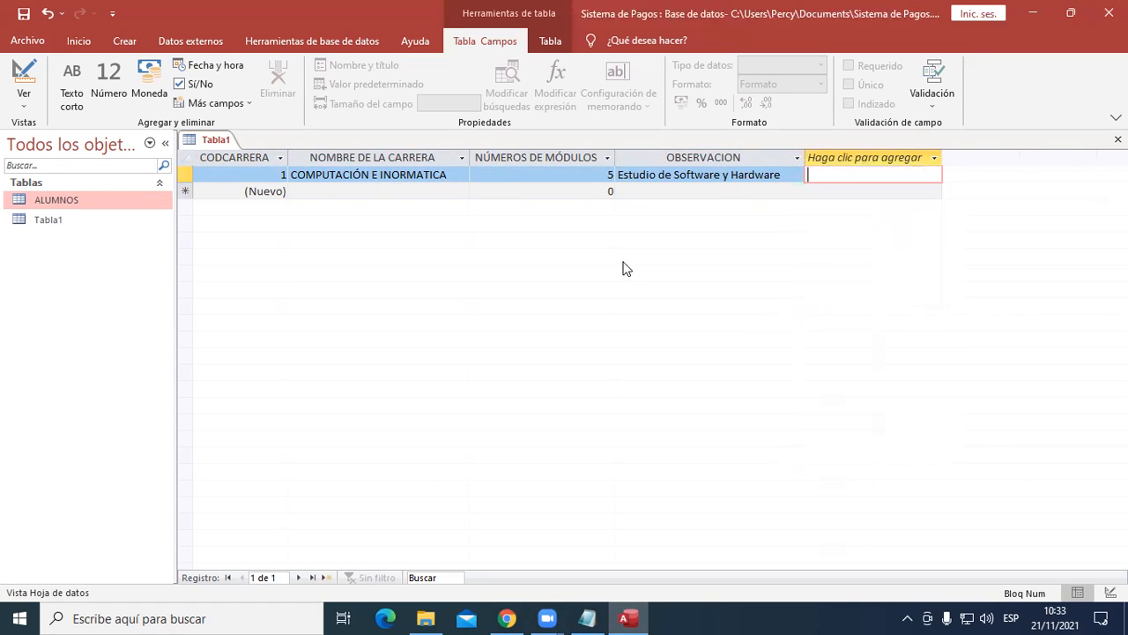
- Add a second record with the career name LOGÍSTICA Y ALMACENES and 6 modules
{"action": "left_click", "coordinate": [386, 193]}
{"action": "type", "text": "I"}
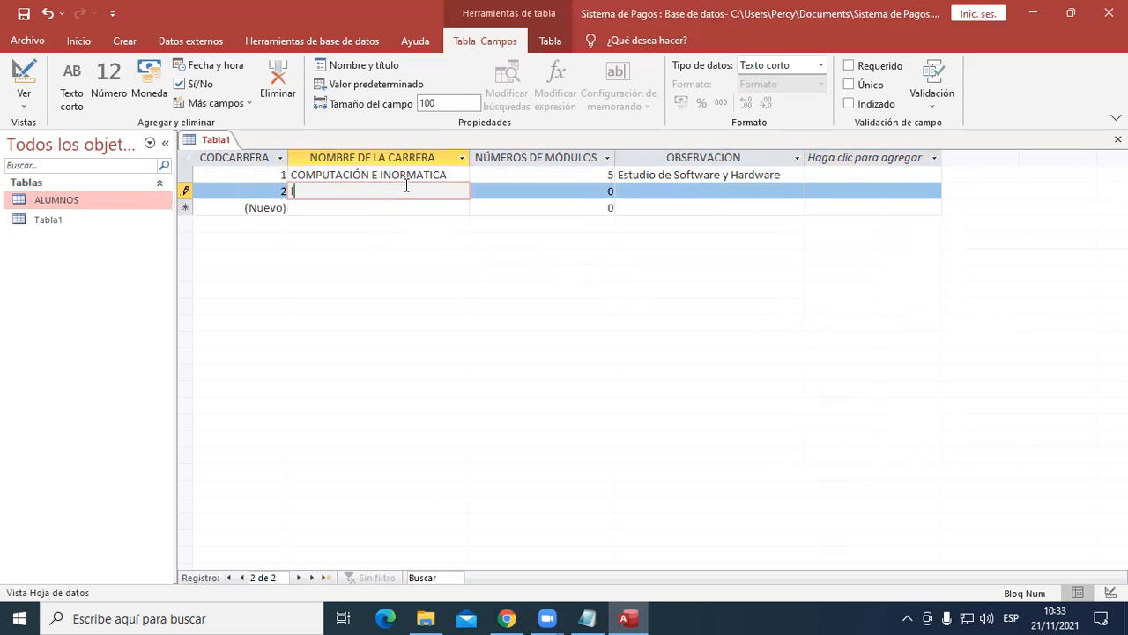
{"action": "key", "text": "BackSpace"}
{"action": "key", "text": "Caps_Lock"}
{"action": "type", "text": "LOGÍSTICA Y "}
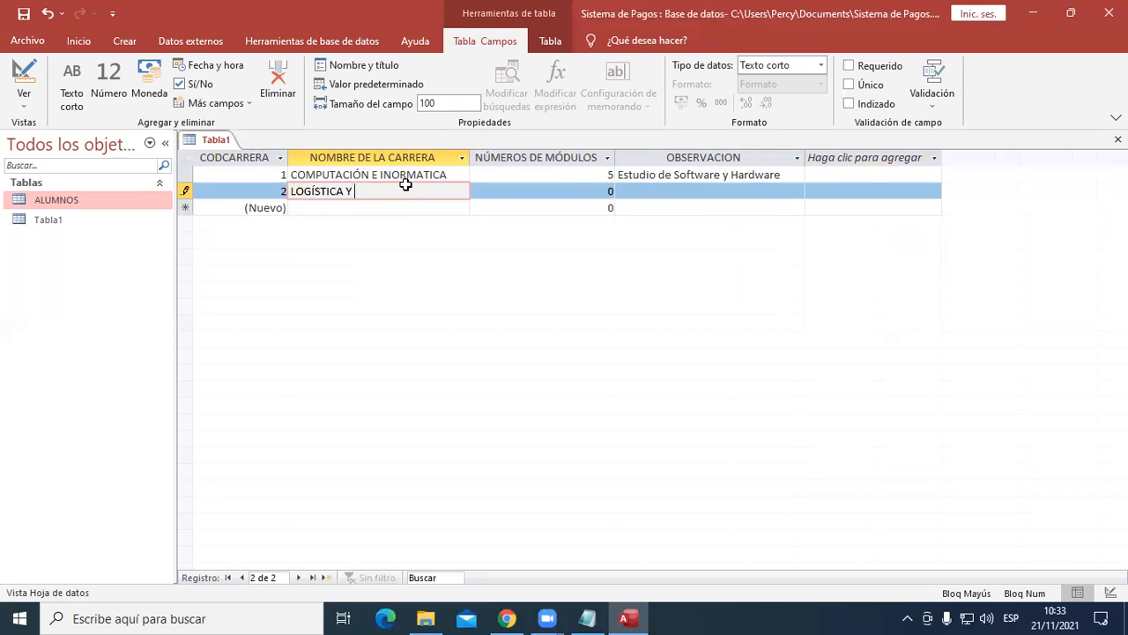
{"action": "type", "text": "ALMACENES"}
{"action": "key", "text": "Tab"}
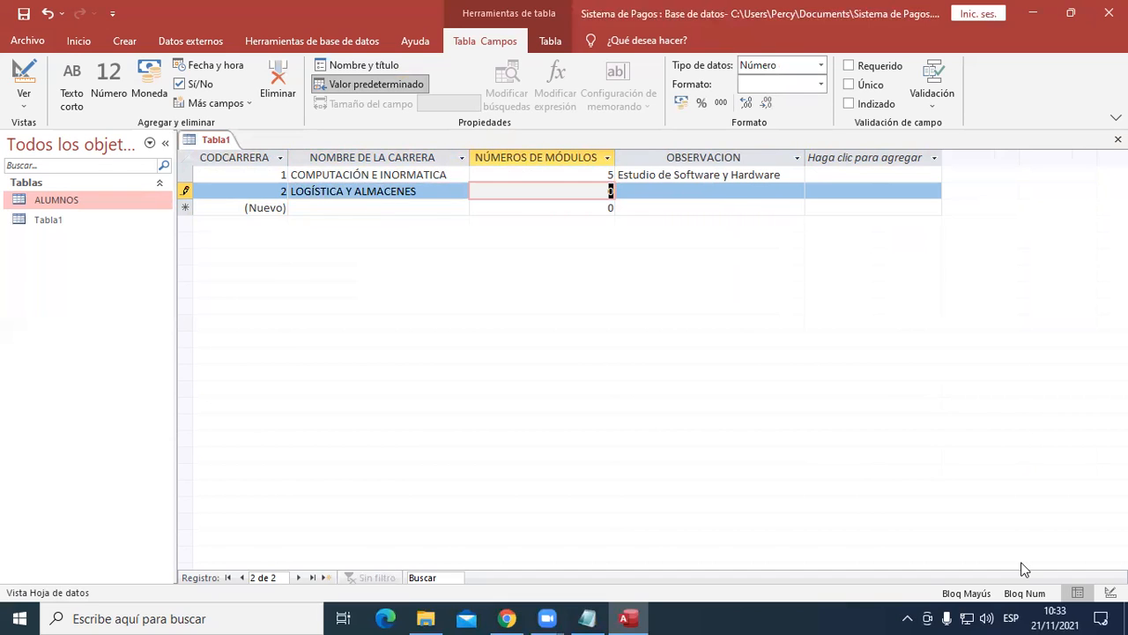
{"action": "type", "text": "6"}
{"action": "key", "text": "Tab"}
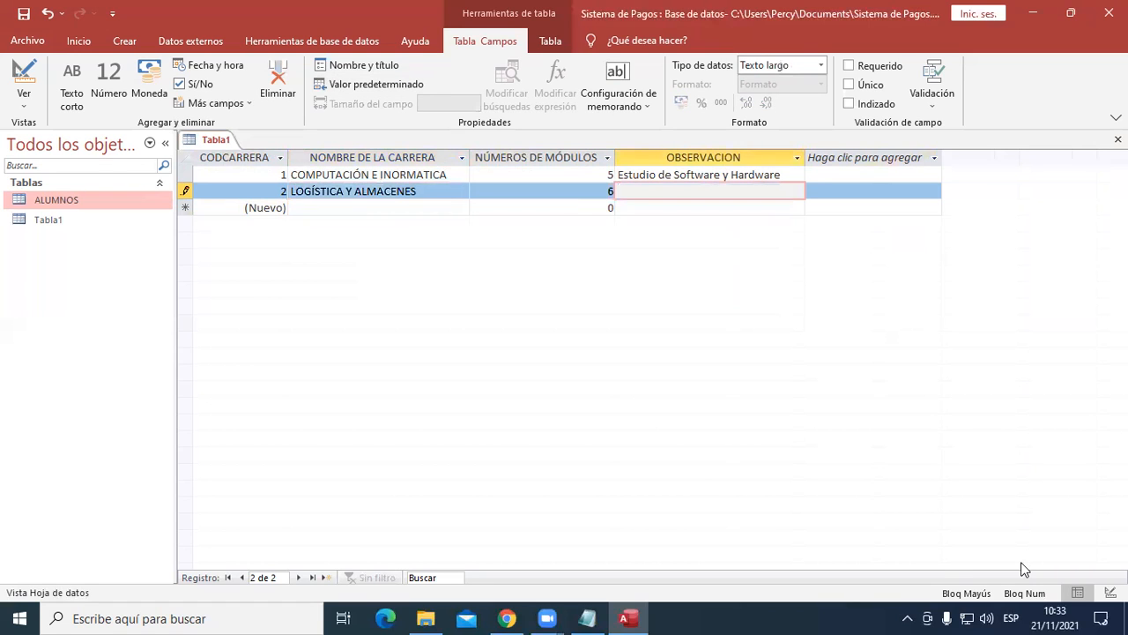
- Enter "Estudio sobre el proceso del almacen y la logistica" as the second record's observation
{"action": "key", "text": "Caps_Lock"}
{"action": "type", "text": "Estudio"}
{"action": "type", "text": " de"}
{"action": "key", "text": "BackSpace"}
{"action": "key", "text": "BackSpace"}
{"action": "type", "text": "sobre "}
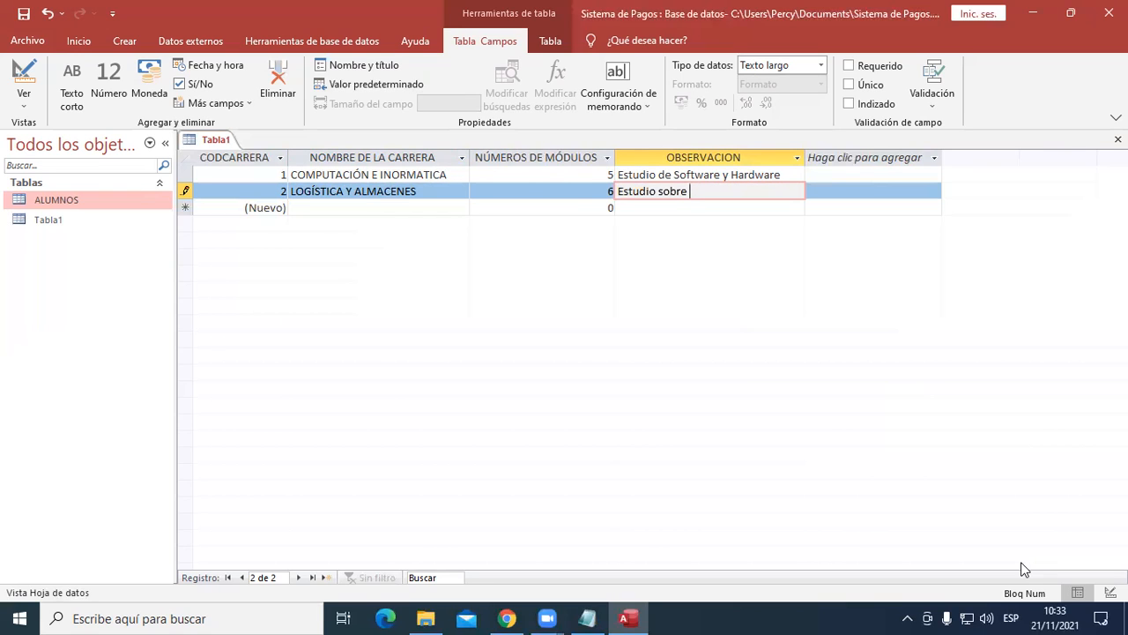
{"action": "type", "text": "la"}
{"action": "key", "text": "BackSpace"}
{"action": "key", "text": "BackSpace"}
{"action": "type", "text": "el proceso de l almacen y "}
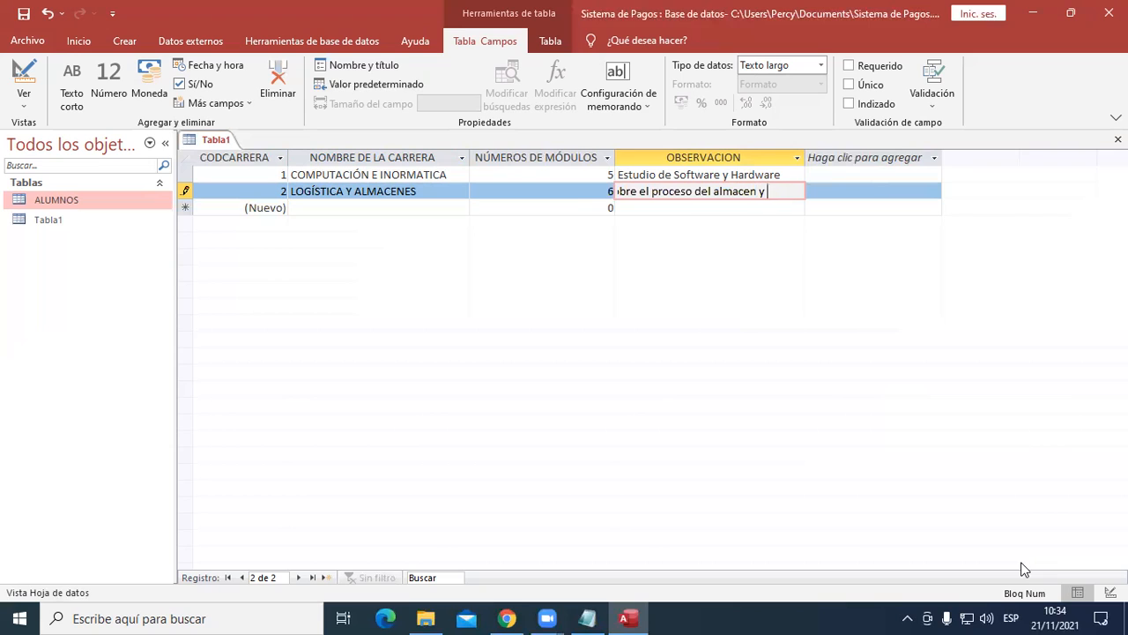
{"action": "type", "text": "la logistica"}
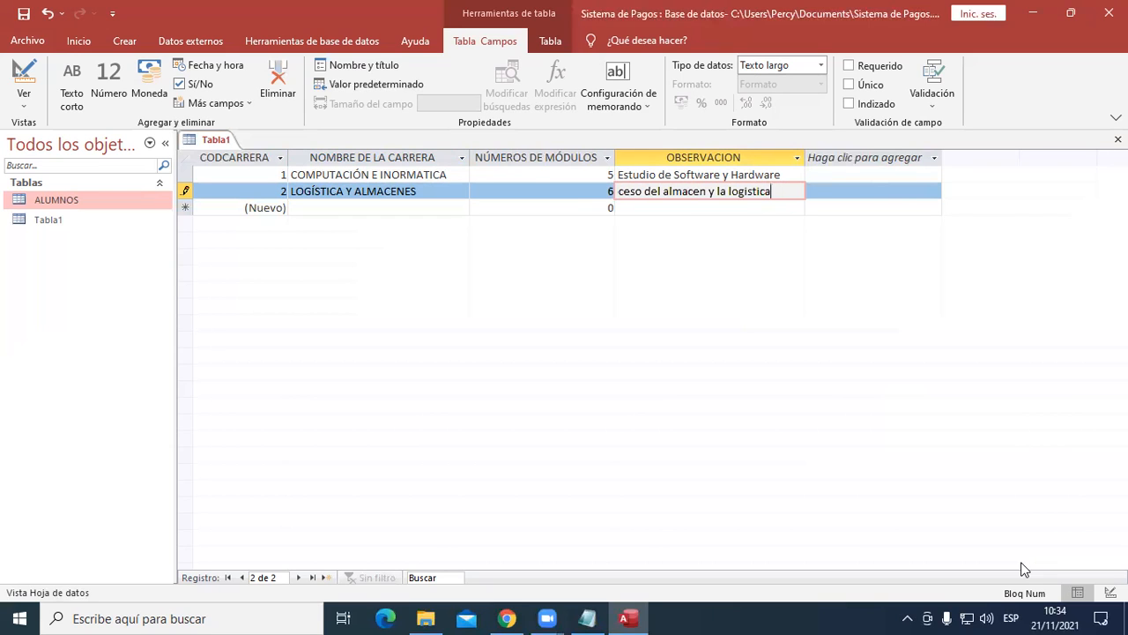
{"action": "key", "text": "Tab"}
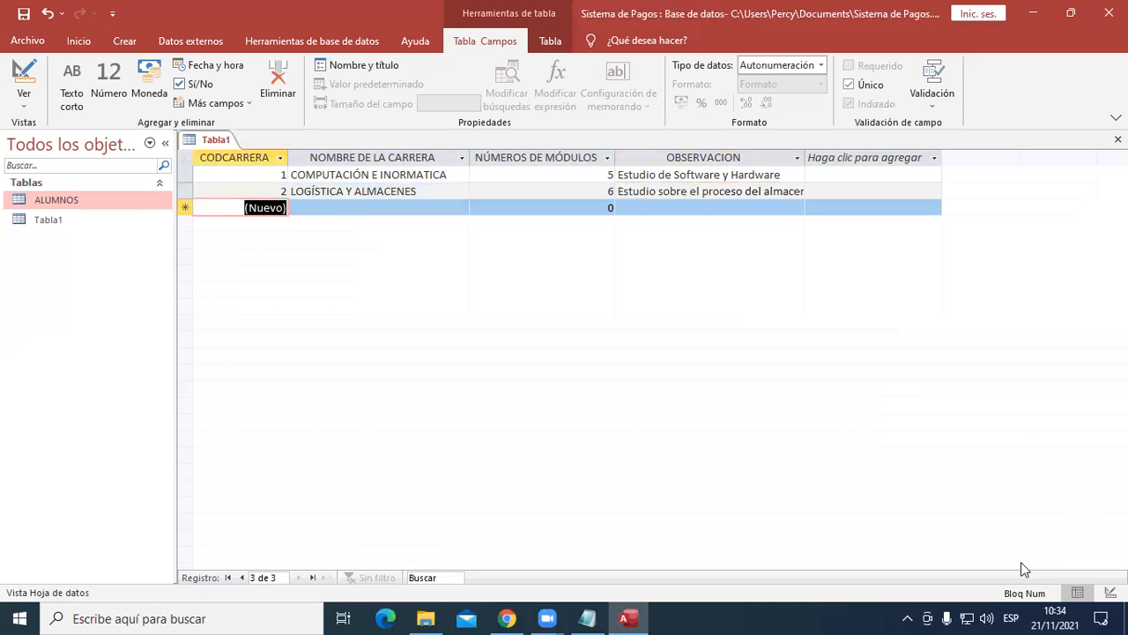
- Add a third record with the career name COSMETOLOGÍA and 6 modules
{"action": "key", "text": "Tab"}
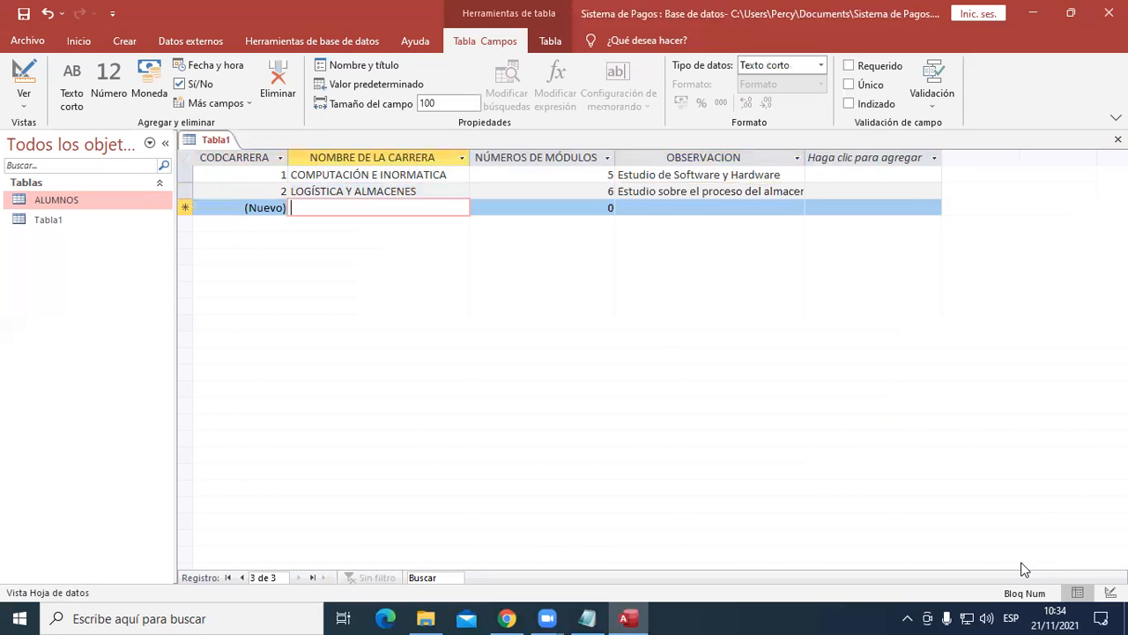
{"action": "type", "text": "cosmet"}
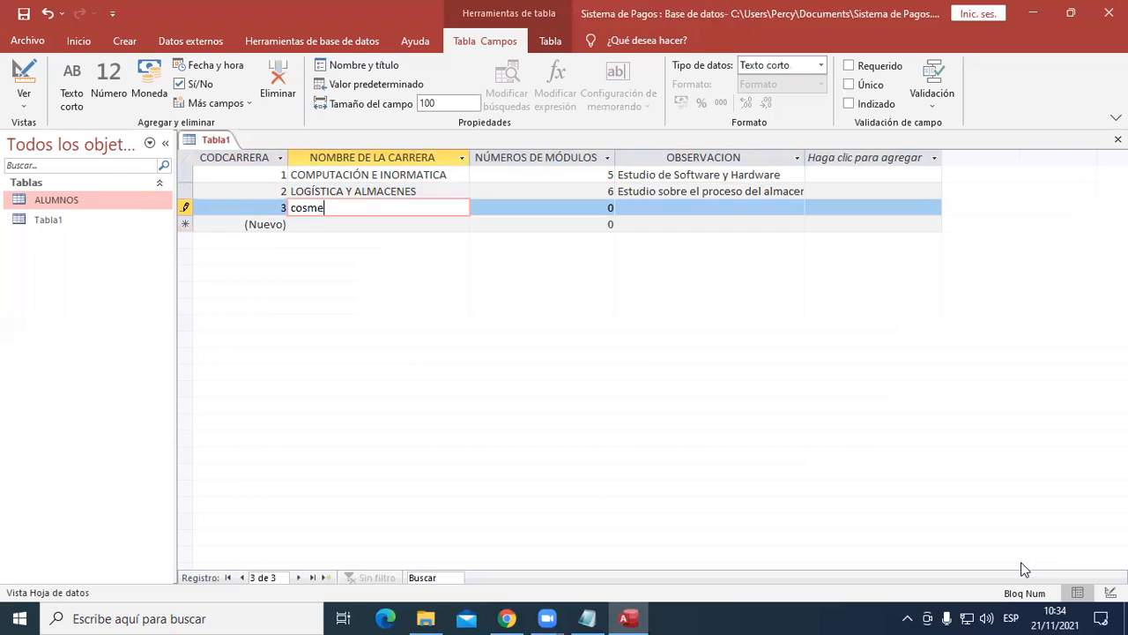
{"action": "key", "text": "BackSpace"}
{"action": "key", "text": "BackSpace"}
{"action": "key", "text": "BackSpace"}
{"action": "key", "text": "BackSpace"}
{"action": "key", "text": "BackSpace"}
{"action": "key", "text": "BackSpace"}
{"action": "key", "text": "Caps_Lock"}
{"action": "type", "text": "COSMETOLOGÍA"}
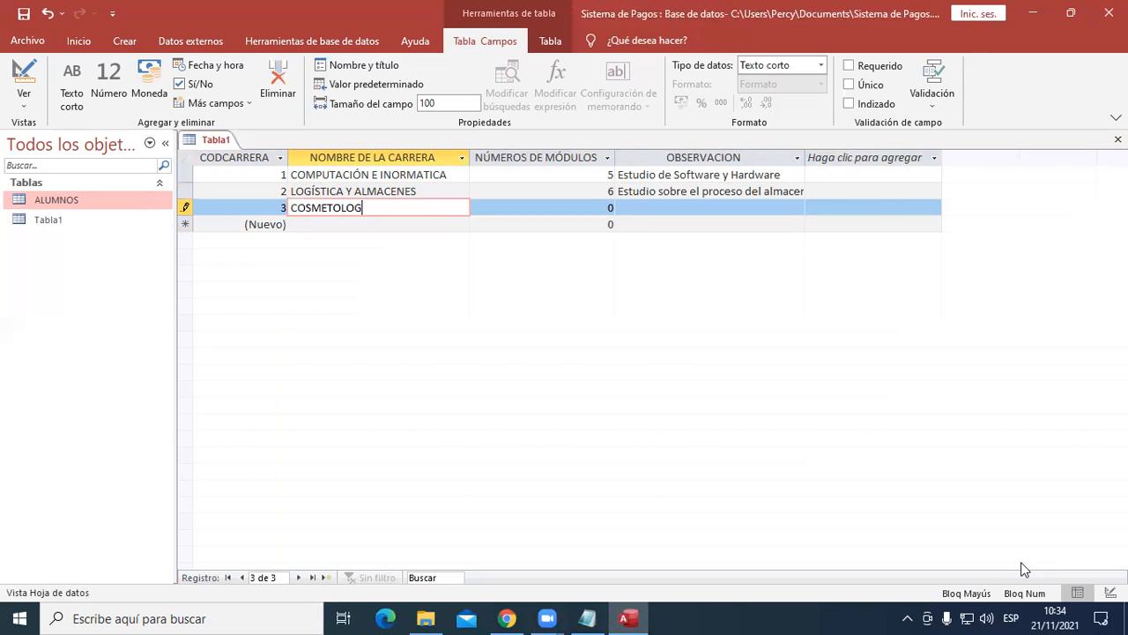
{"action": "key", "text": "Tab"}
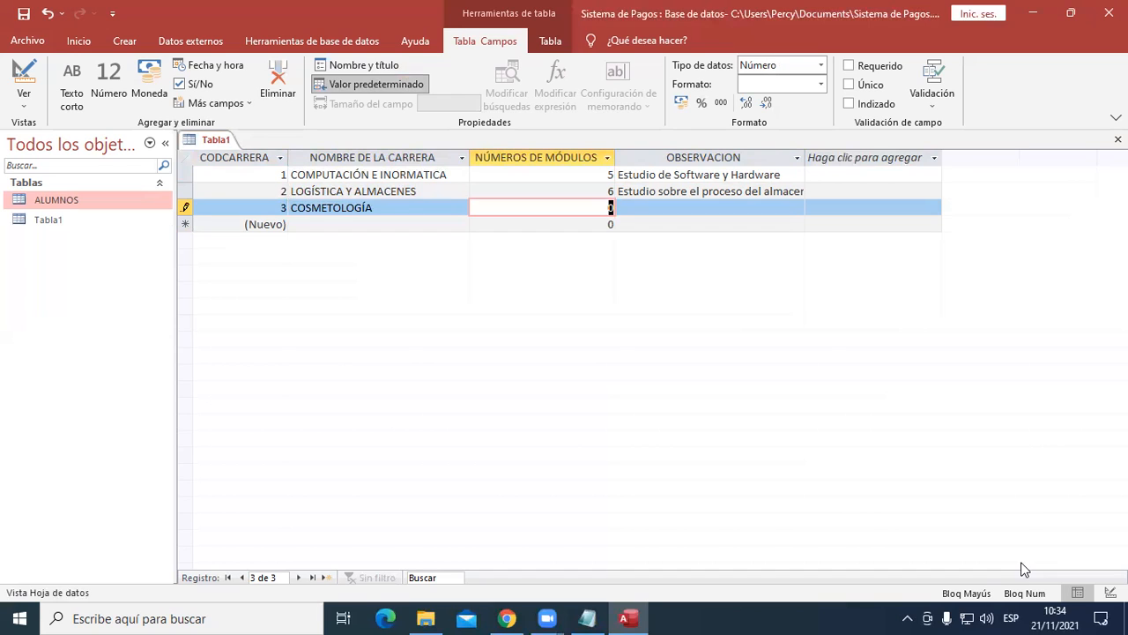
{"action": "type", "text": "6"}
{"action": "key", "text": "Tab"}
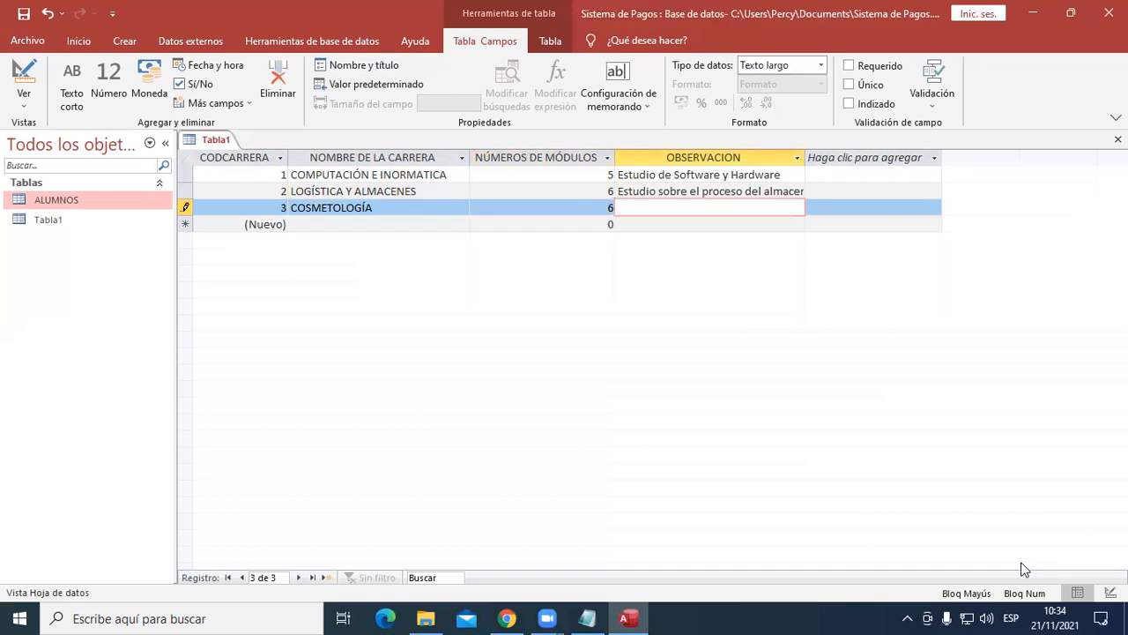
- Enter "Estudio de las tecnicas de la belleza" as the third record's observation
{"action": "key", "text": "Caps_Lock"}
{"action": "type", "text": "Estudio de las tecni"}
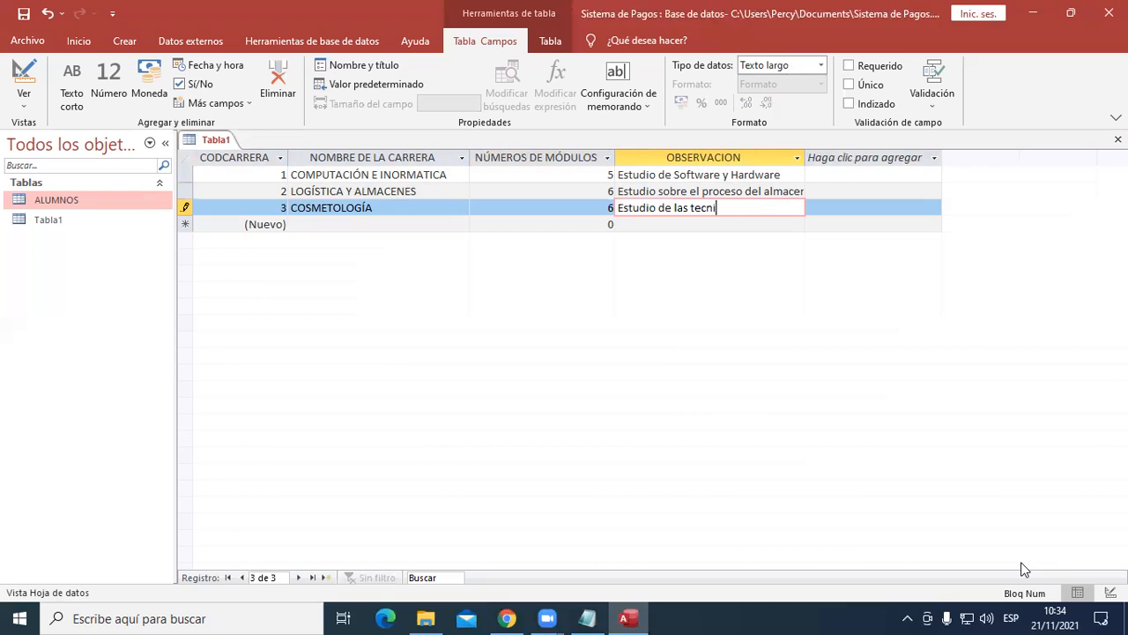
{"action": "type", "text": "cas de la belleza"}
{"action": "key", "text": "Return"}
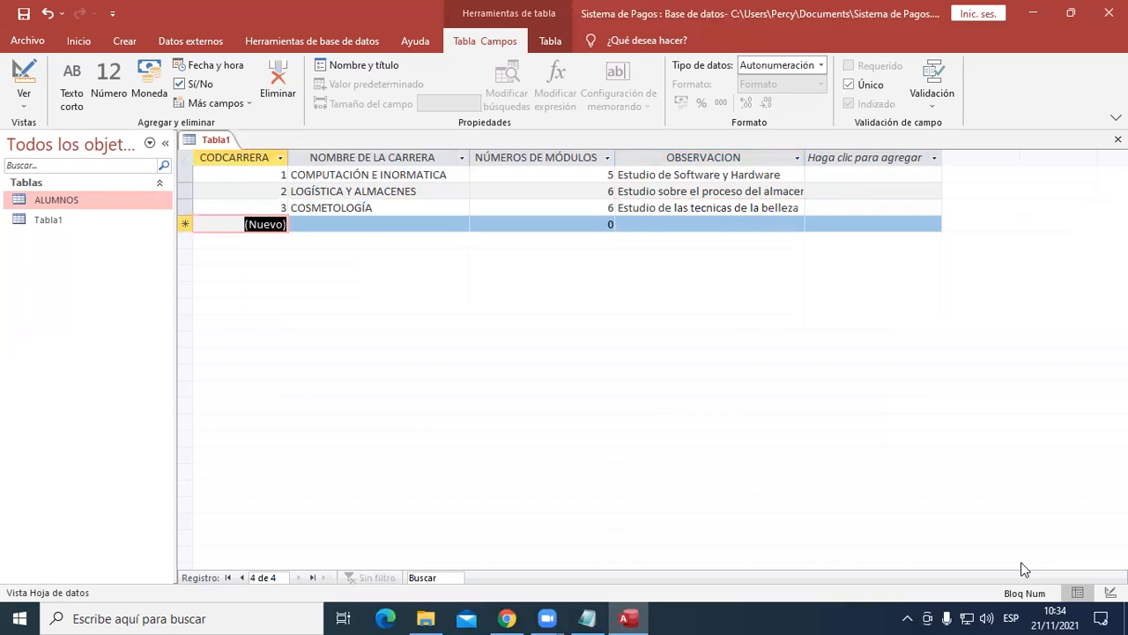
- Add a fourth record with the career name GASTRONOMÍA and 7 modules
{"action": "key", "text": "Return"}
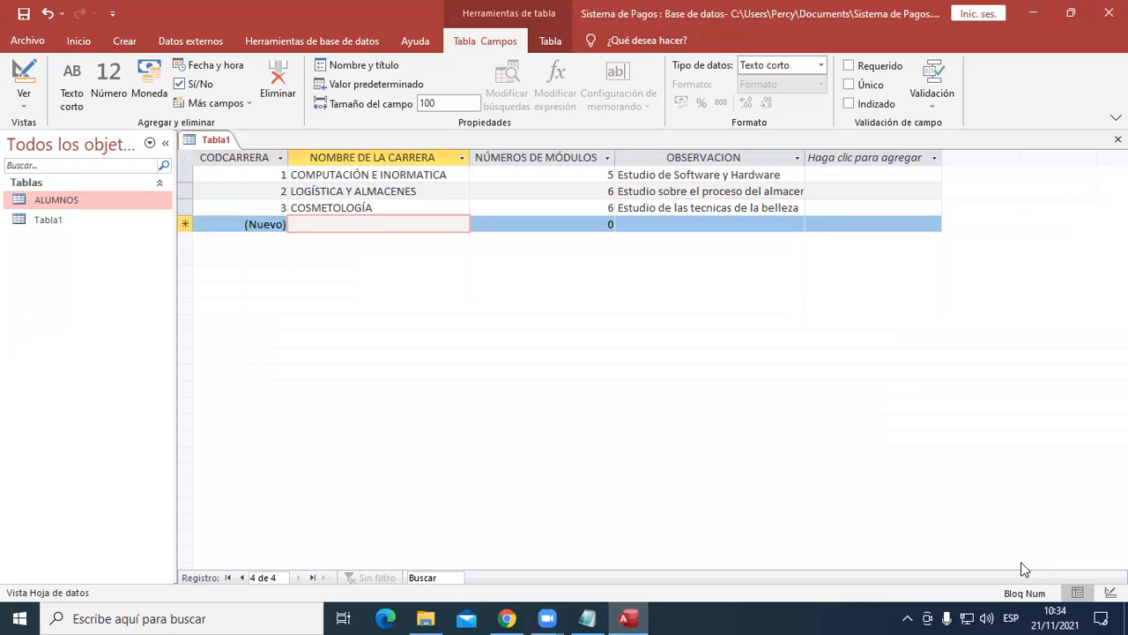
{"action": "key", "text": "Caps_Lock"}
{"action": "type", "text": "G"}
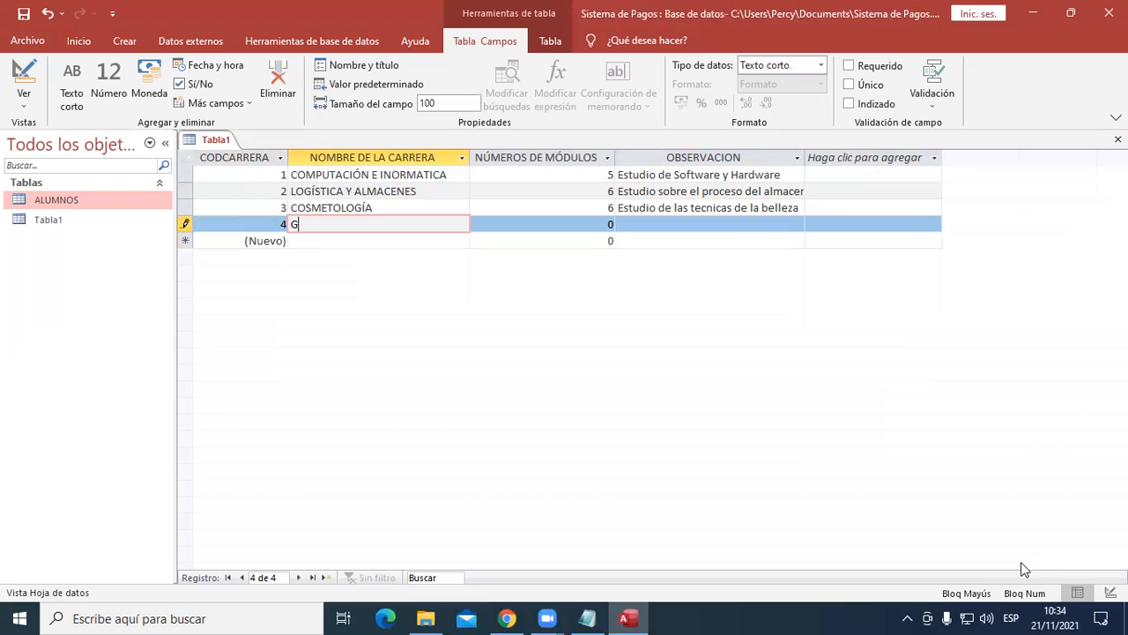
{"action": "type", "text": "ASTRONOMÍA"}
{"action": "key", "text": "Tab"}
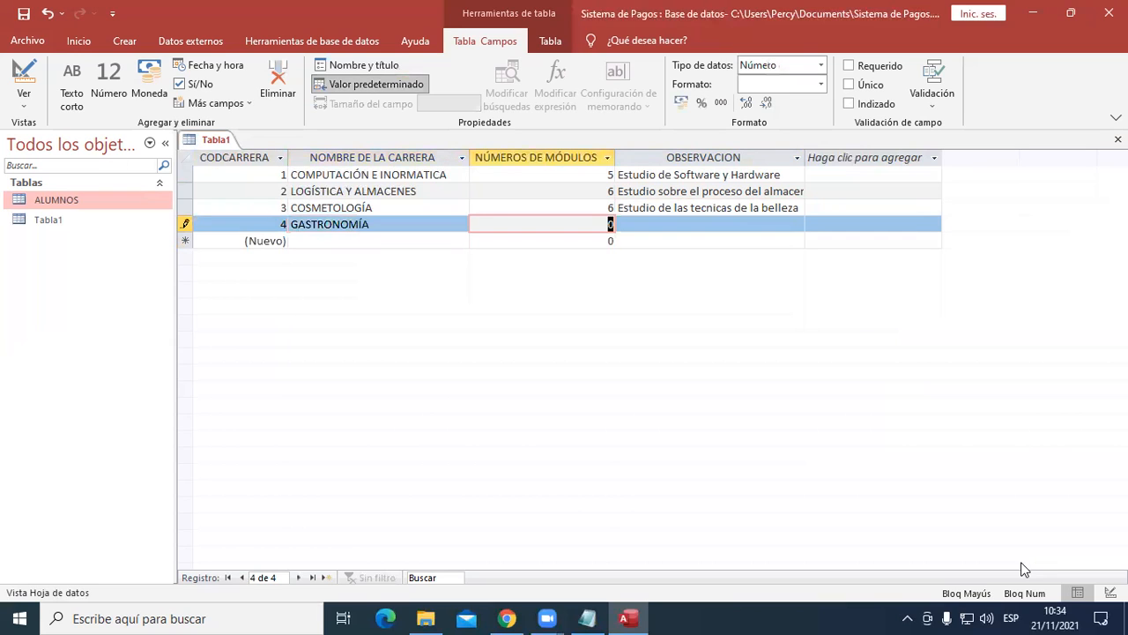
{"action": "type", "text": "7"}
{"action": "key", "text": "Tab"}
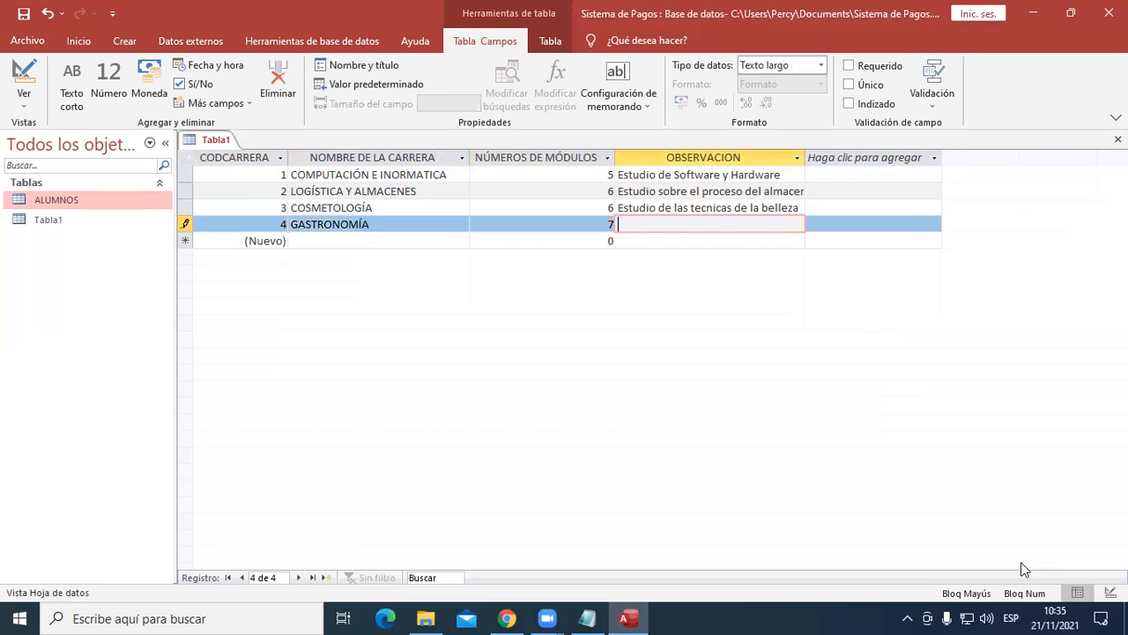
- Enter "Estudio de la gastronomia local e internacional" as the fourth record's observation
{"action": "key", "text": "Caps_Lock"}
{"action": "type", "text": "Estudio de la "}
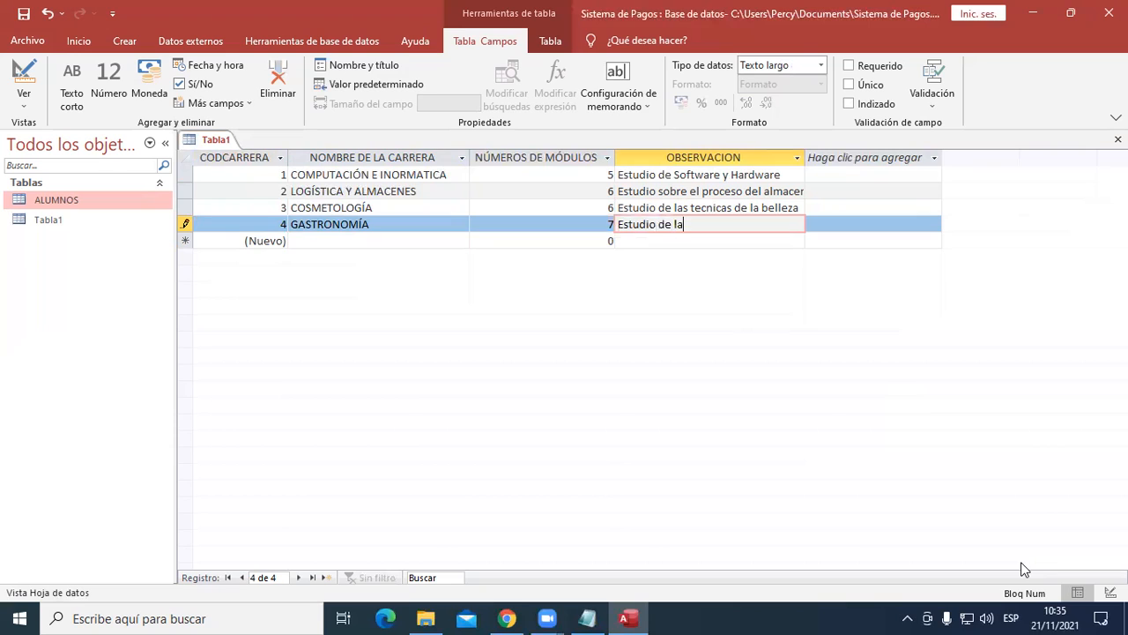
{"action": "type", "text": "gastronomia local y internacional"}
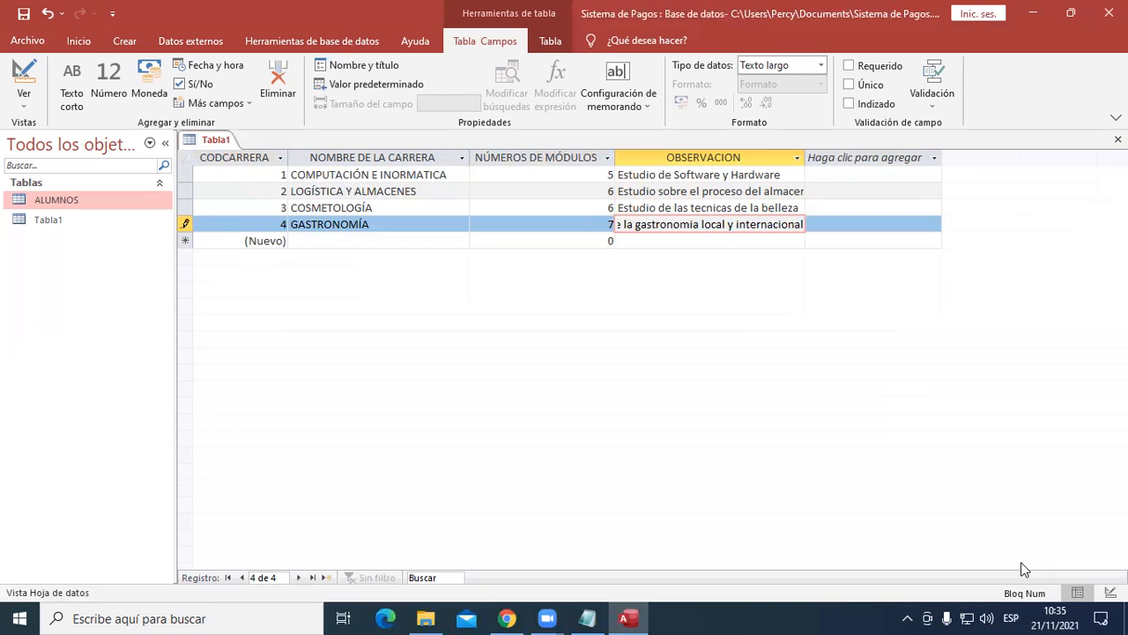
{"action": "key", "text": "Return"}
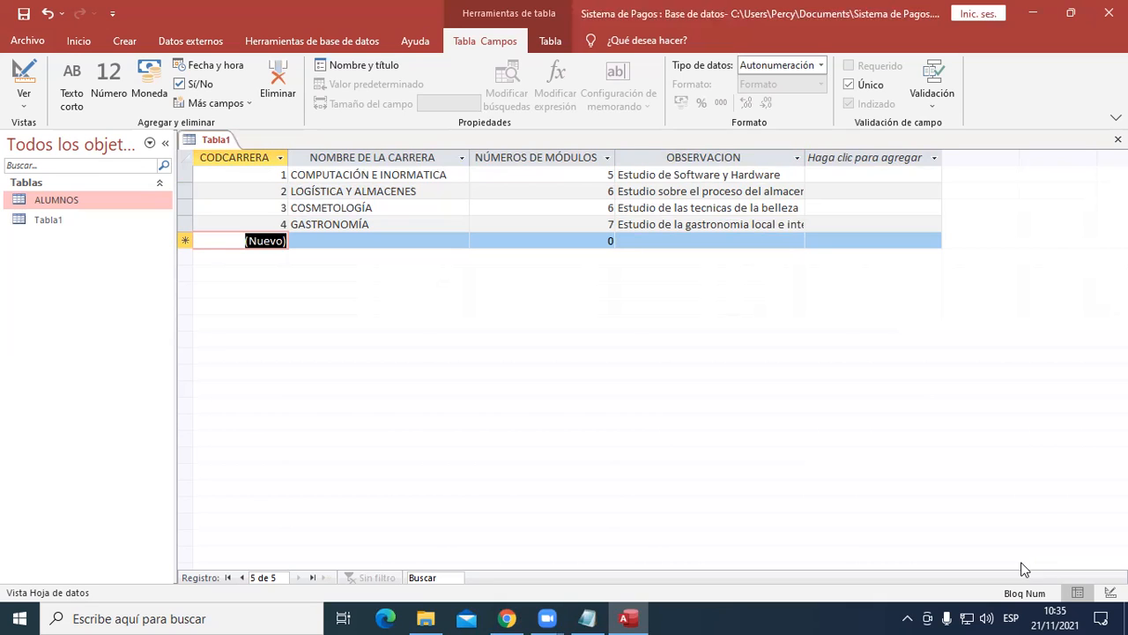
- Start a fifth record with the lowercase career name "instalaciones electrotécnicas"
{"action": "key", "text": "Tab"}
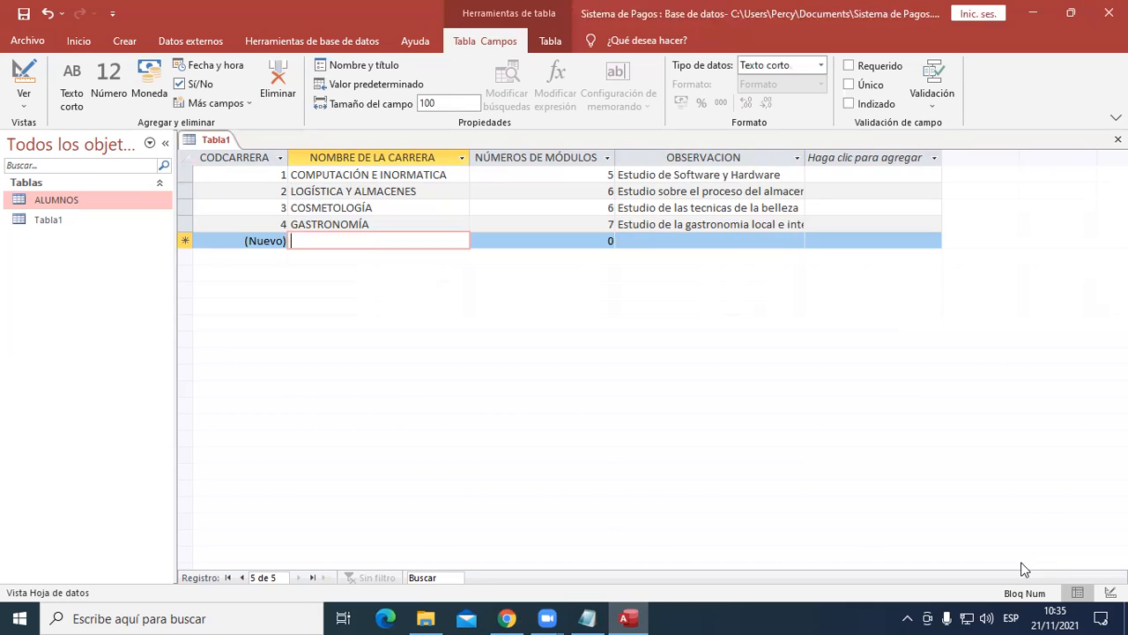
{"action": "type", "text": "instalaciones elec"}
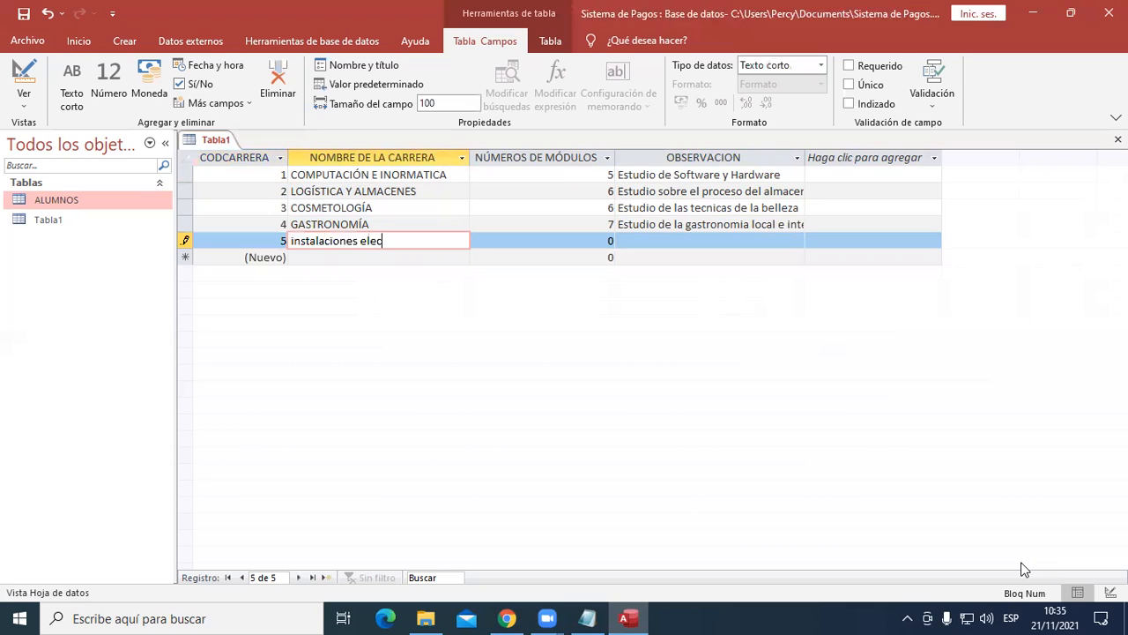
{"action": "type", "text": "trotécnicas"}
{"action": "key", "text": "Tab"}
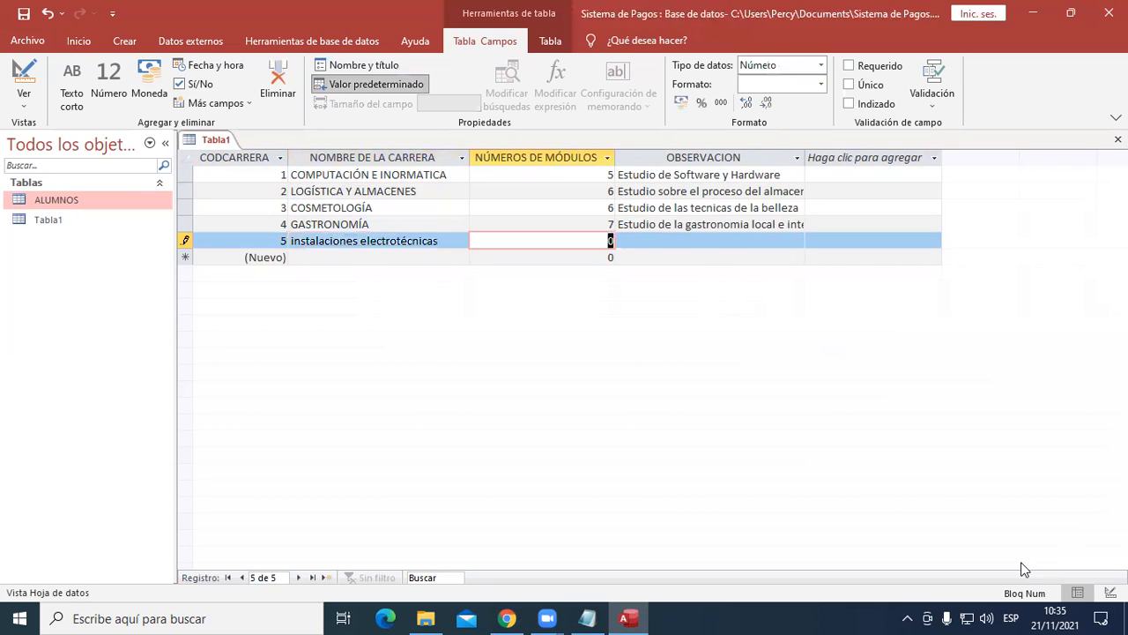
- Enter the fifth record's career name in capitals as INSTALACIONES ELECTROTÉCNICAS and set its number of modules to 5
{"action": "key", "text": "shift+Tab"}
{"action": "key", "text": "Caps_Lock"}
{"action": "type", "text": "INSTA"}
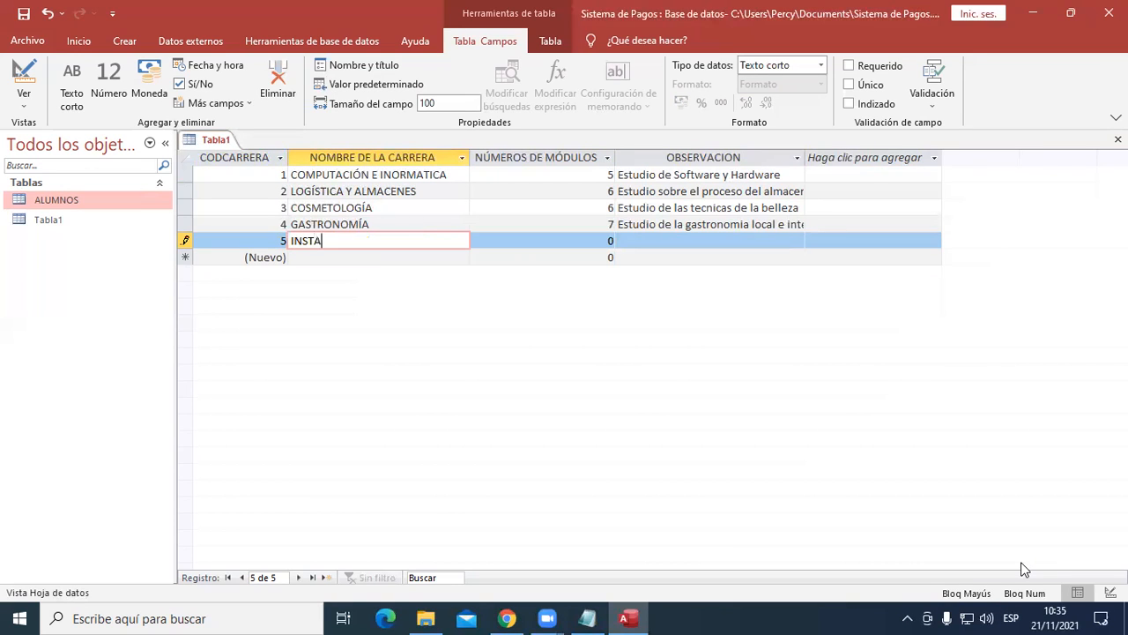
{"action": "type", "text": "LACIONES ELECTROTÉ"}
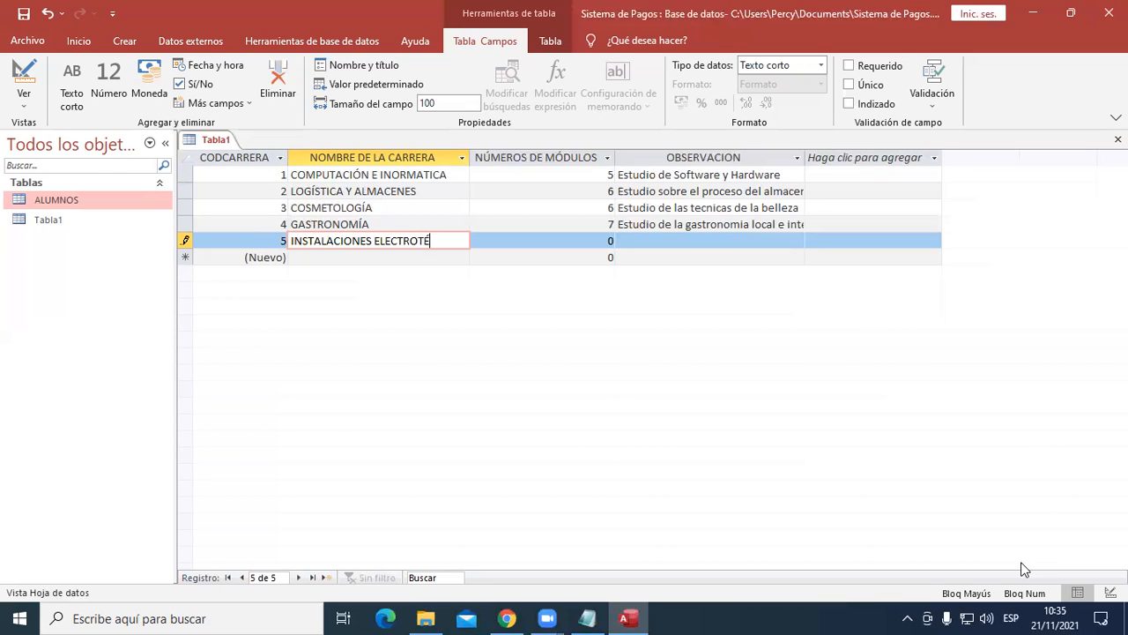
{"action": "type", "text": "C"}
{"action": "type", "text": "NICAS"}
{"action": "key", "text": "Tab"}
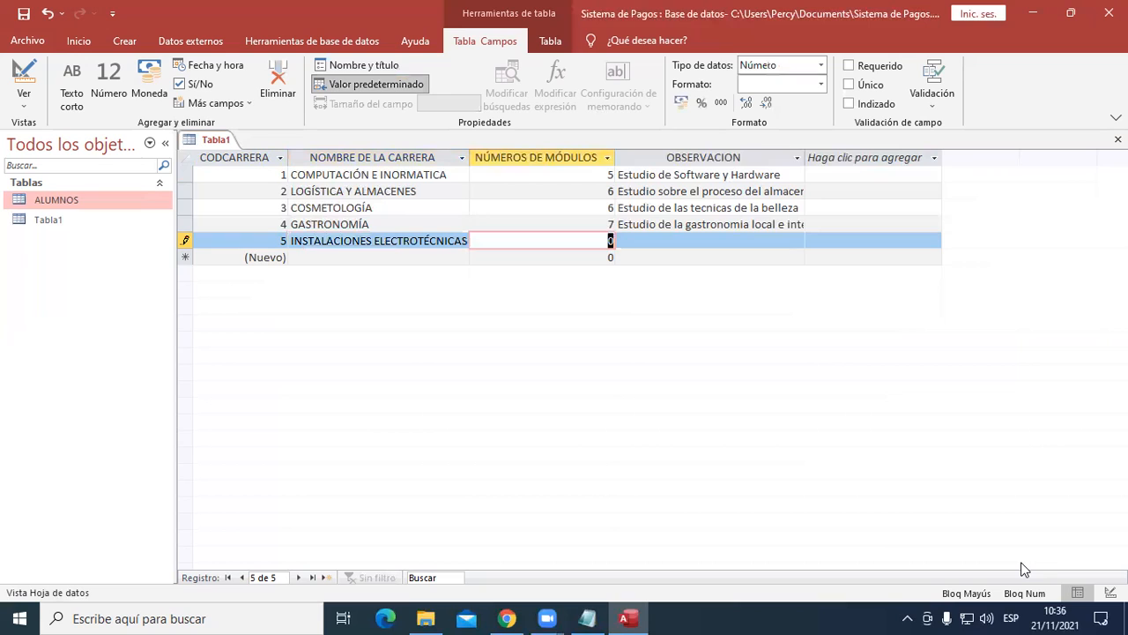
{"action": "type", "text": "5"}
{"action": "key", "text": "Tab"}
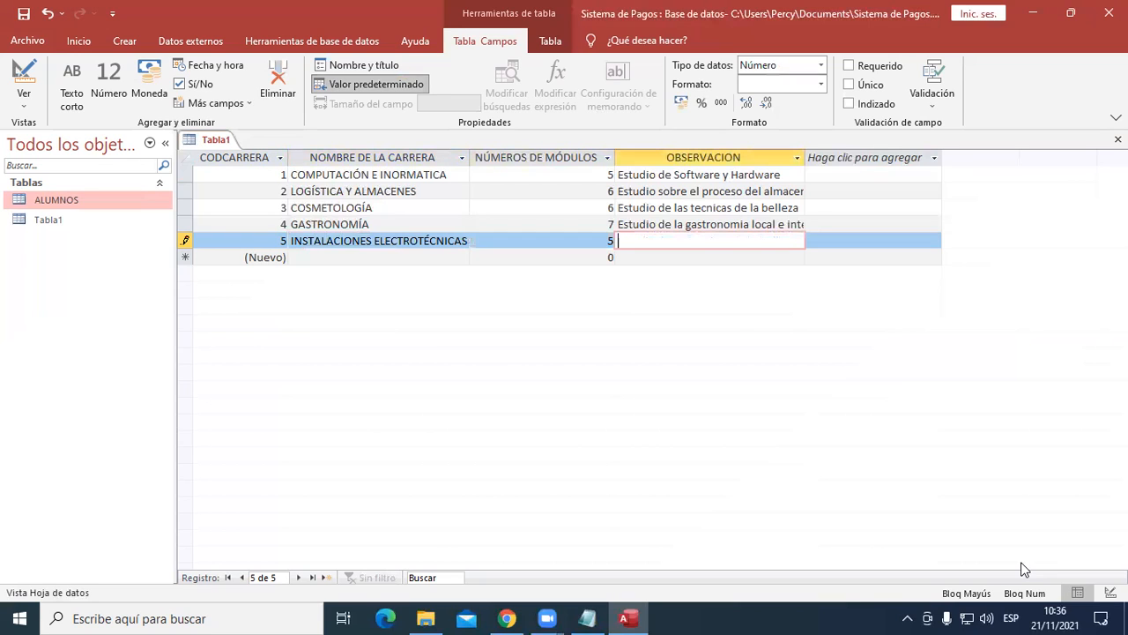
- Enter "Estidio tecnico sobre la electricidad en fabricas" as the fifth record's observation
{"action": "key", "text": "Caps_Lock"}
{"action": "type", "text": "Es"}
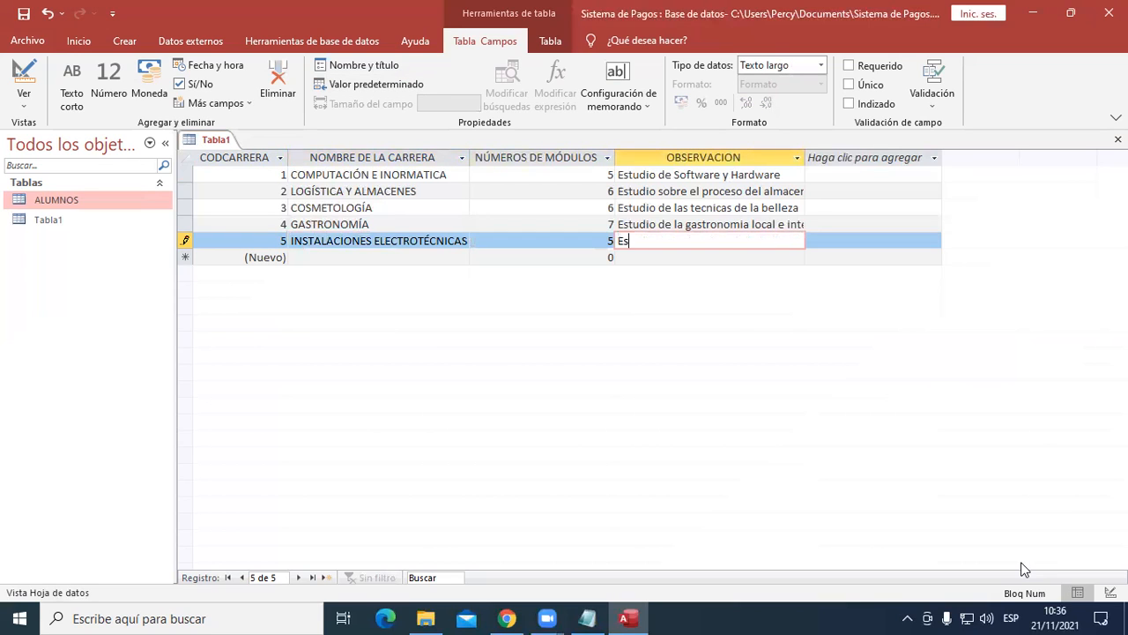
{"action": "type", "text": "tidio tecnico sobre la e"}
{"action": "type", "text": "lectro"}
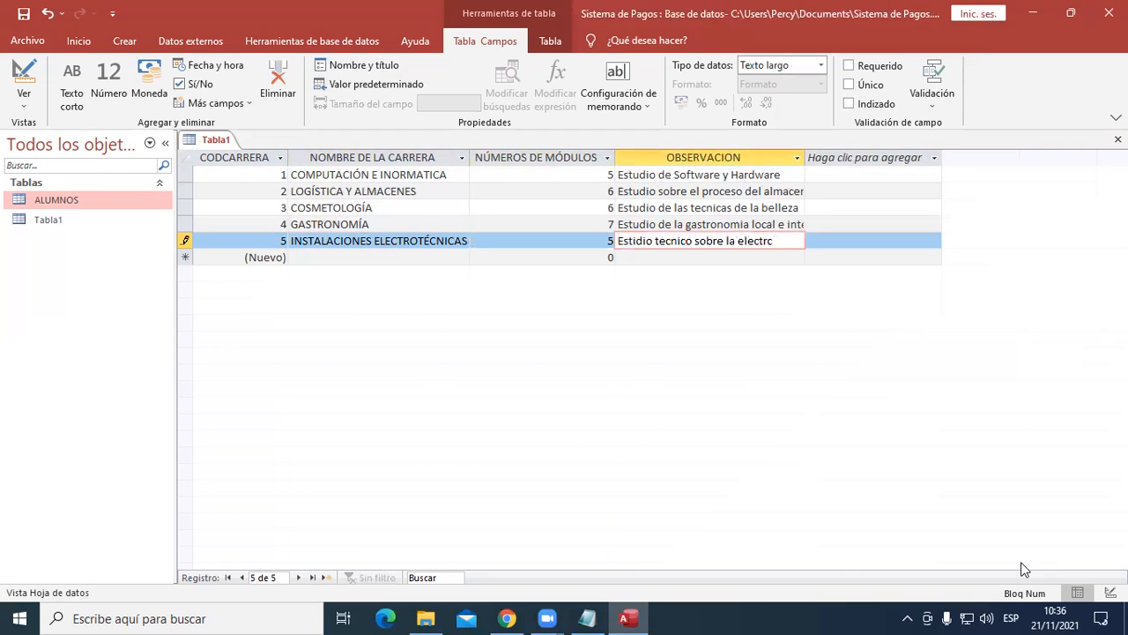
{"action": "key", "text": "BackSpace"}
{"action": "type", "text": "icidad en fab"}
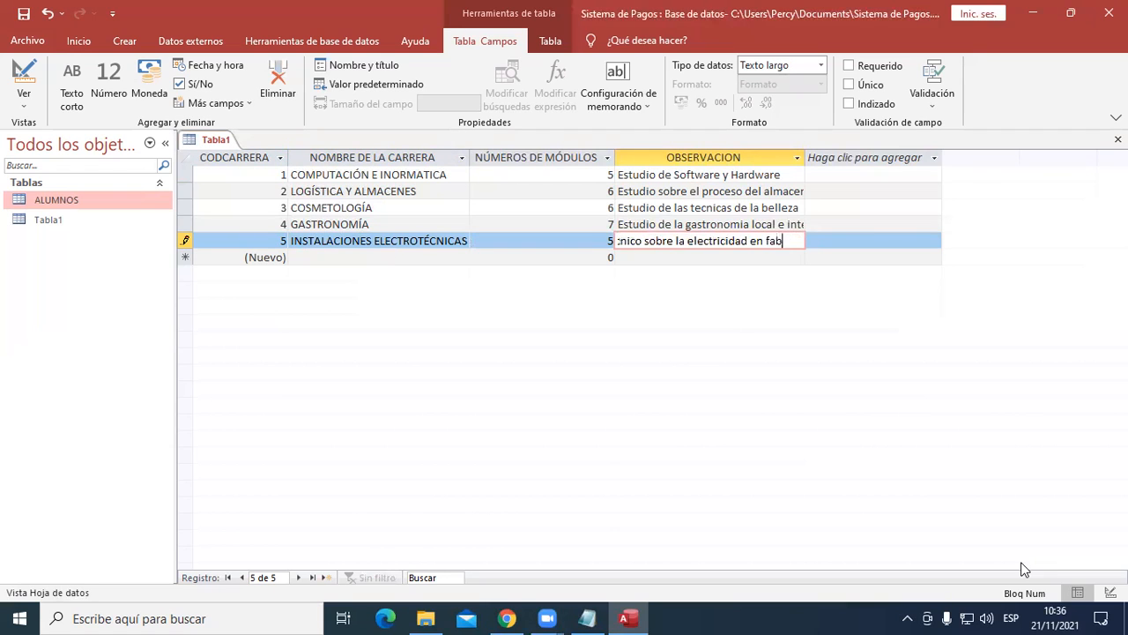
{"action": "type", "text": "ricas"}
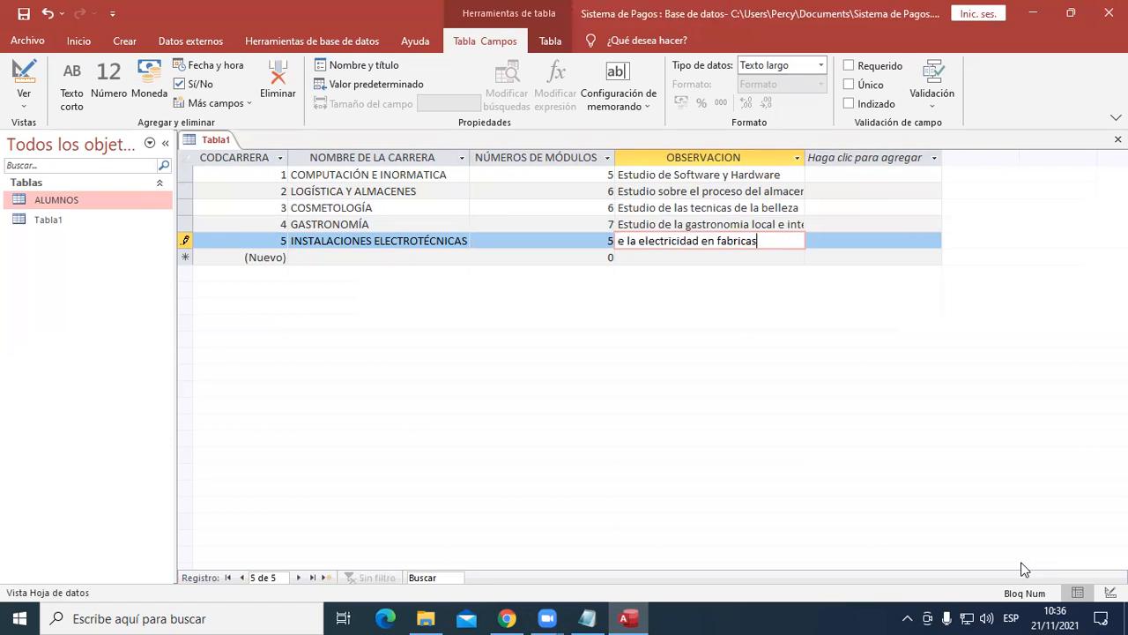
{"action": "key", "text": "Return"}
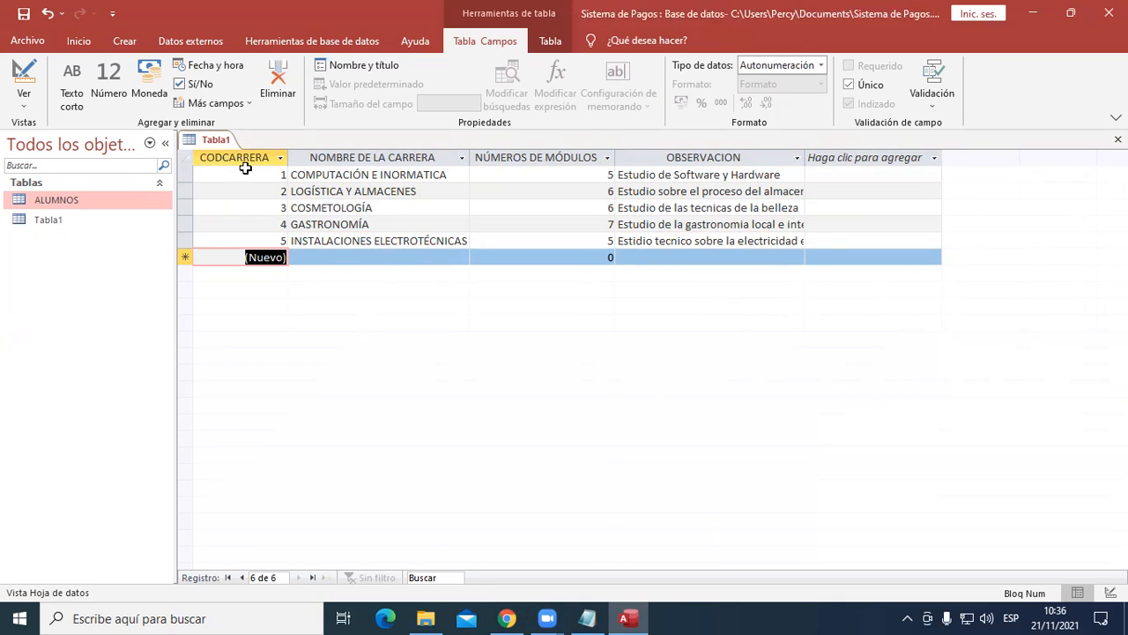
- Save the table under the name CARRERAS
{"action": "left_click", "coordinate": [23, 14]}
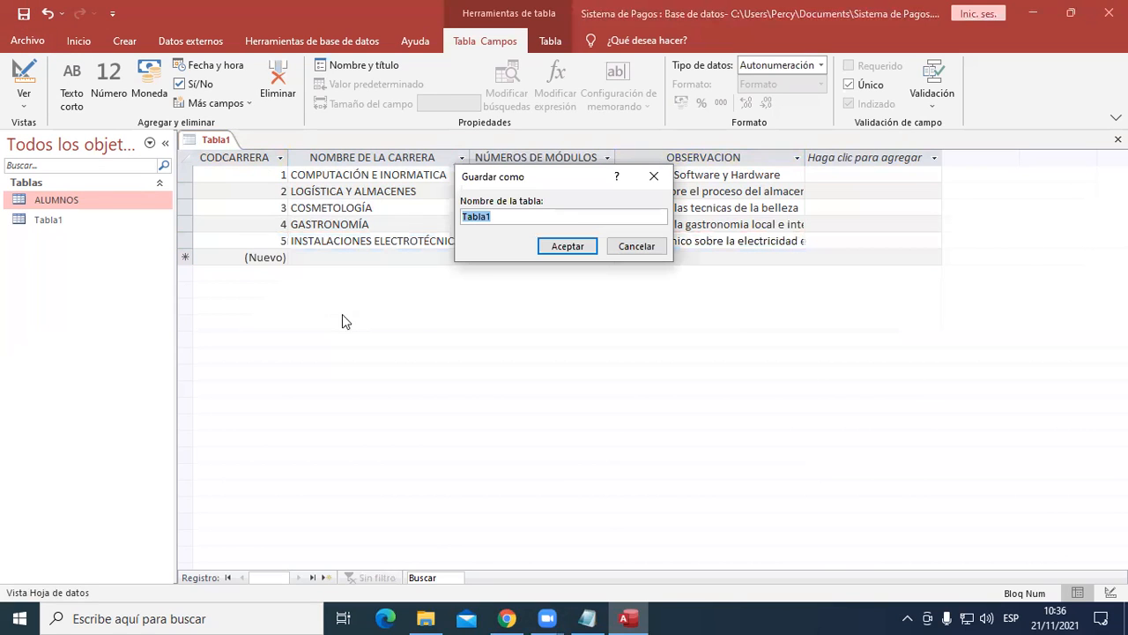
{"action": "key", "text": "Caps_Lock"}
{"action": "type", "text": "CARRERAS"}
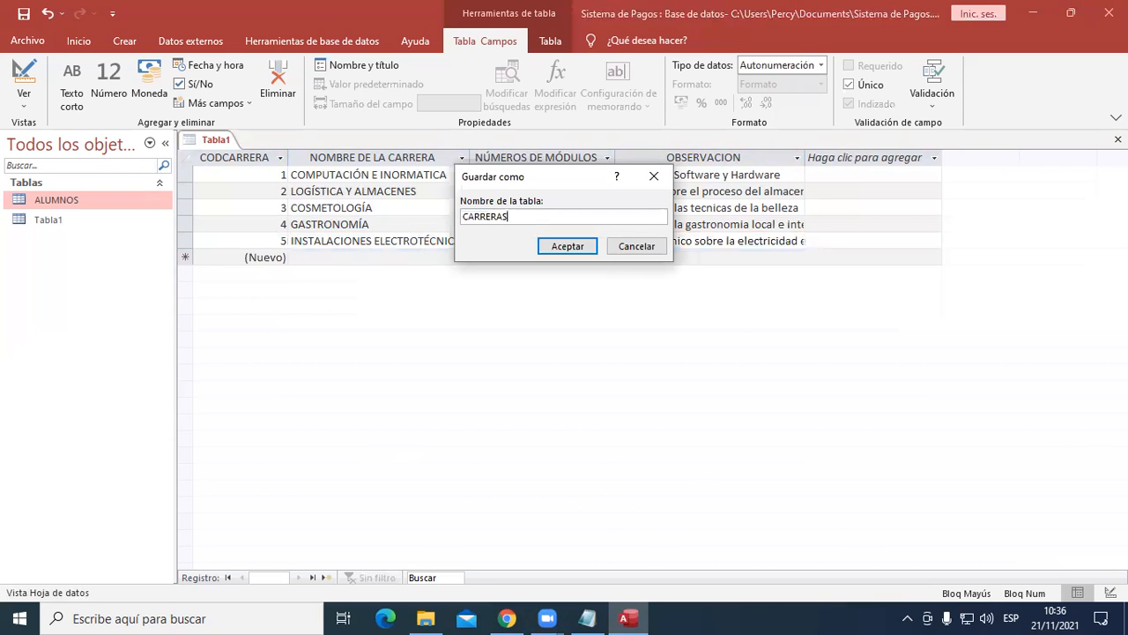
{"action": "left_click", "coordinate": [568, 247]}
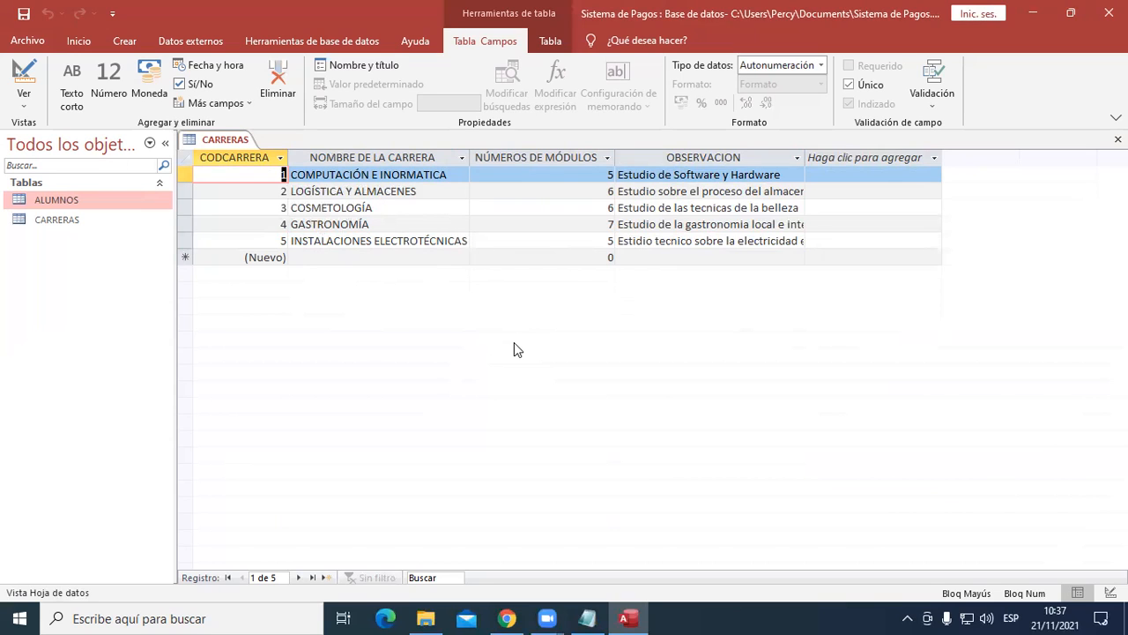
- Close the CARRERAS table
{"action": "right_click", "coordinate": [231, 146]}
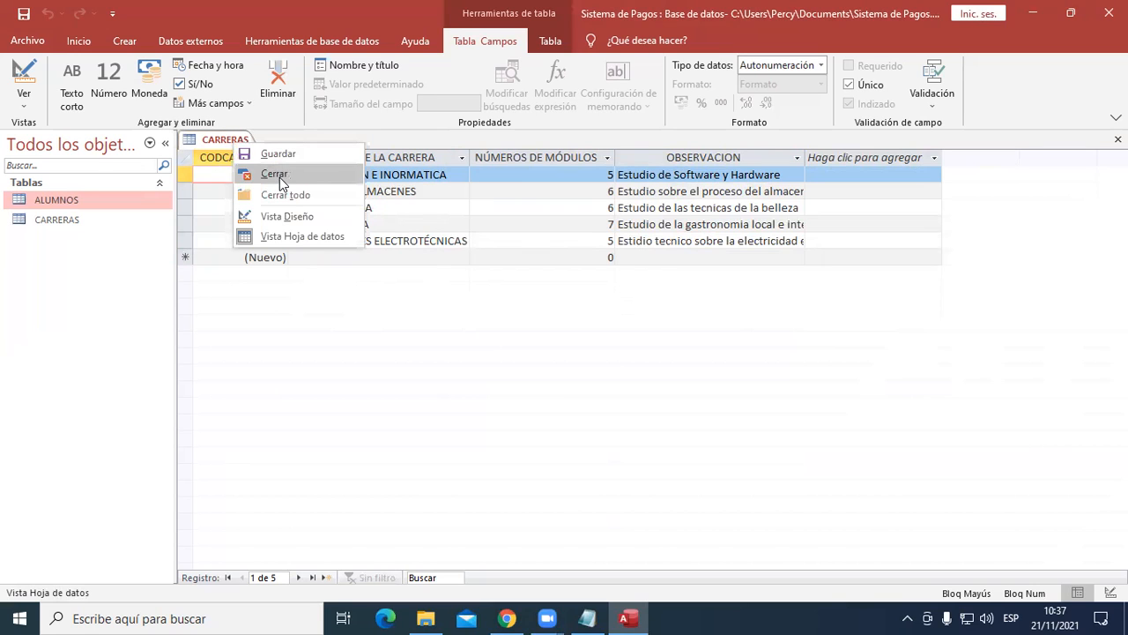
{"action": "left_click", "coordinate": [223, 133]}
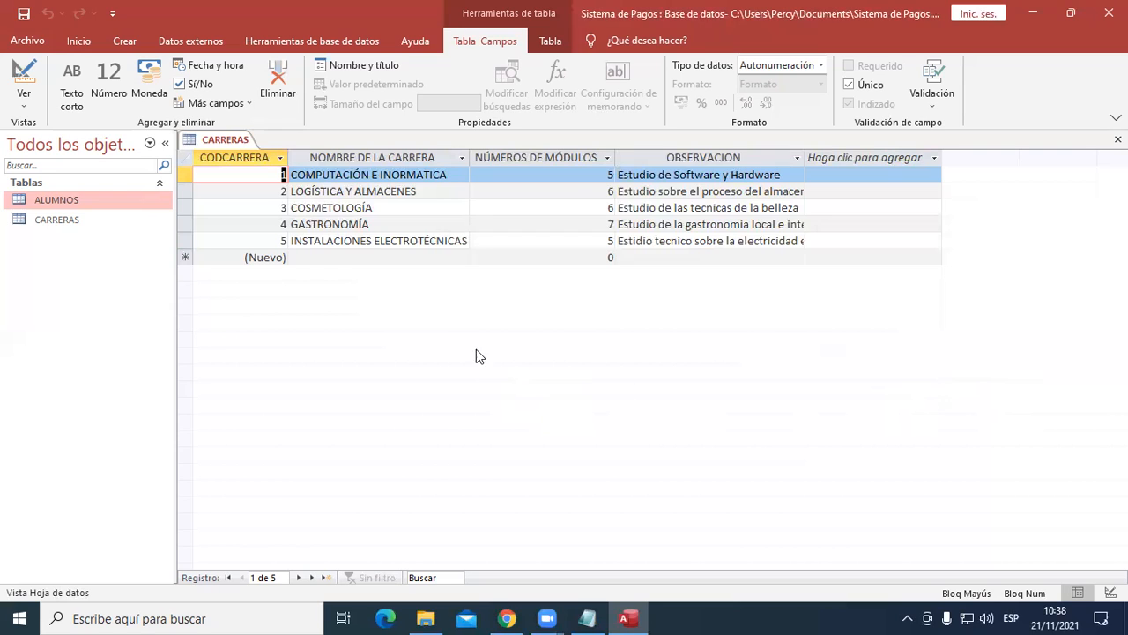
{"action": "right_click", "coordinate": [228, 150]}
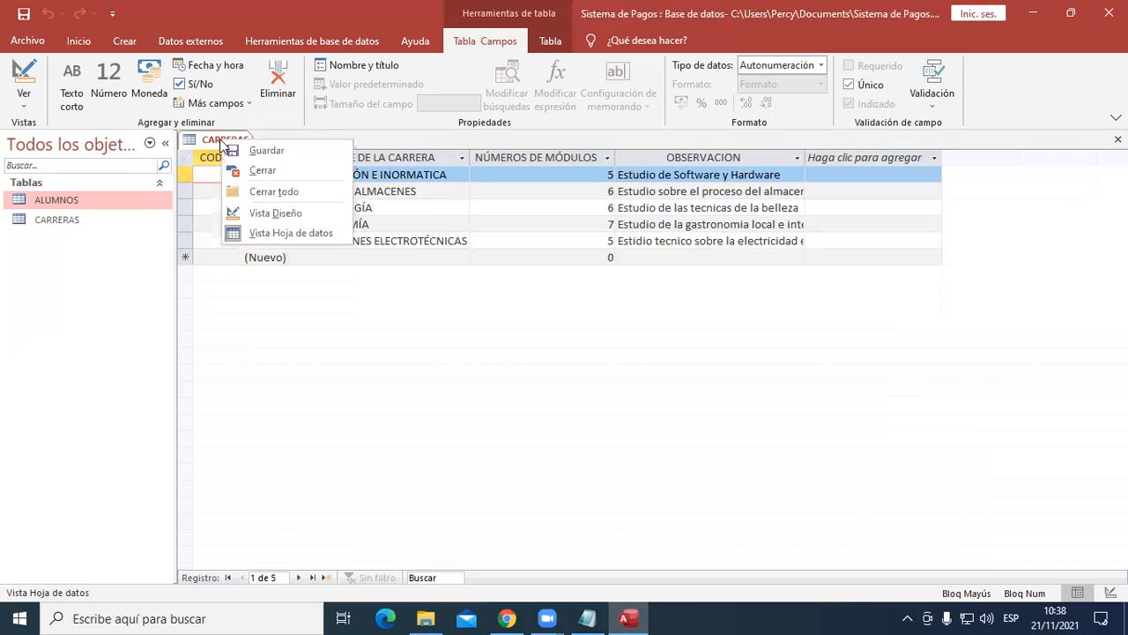
{"action": "left_click", "coordinate": [261, 179]}
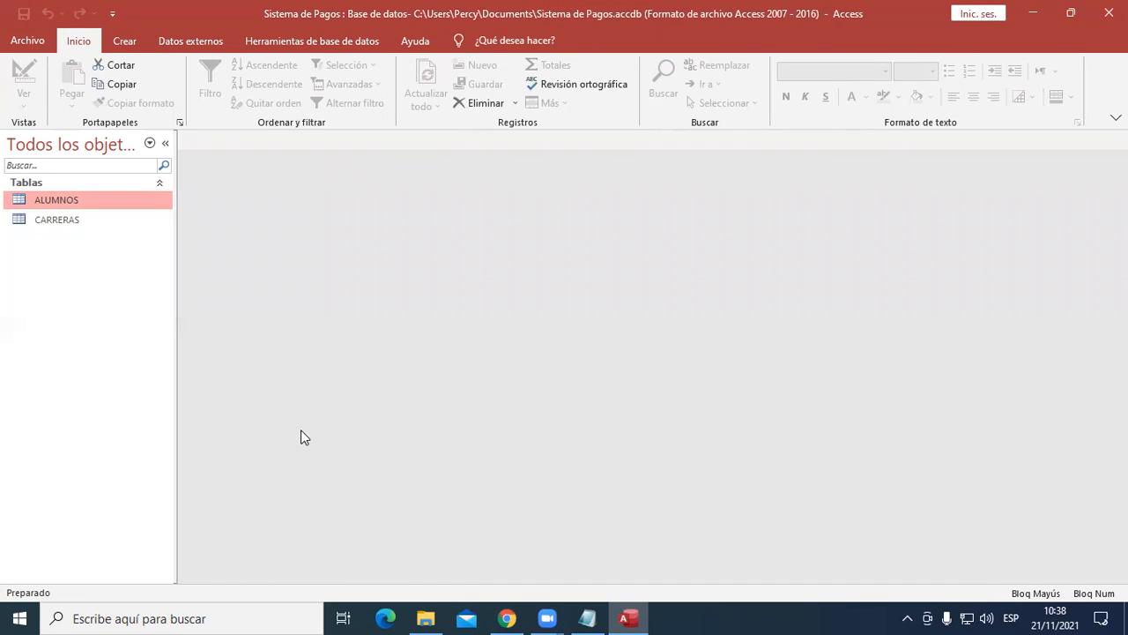
- Switch to the Notepad notes and examine the Alumnos table's field list, highlighting the EMAIL line
{"action": "left_click", "coordinate": [588, 617]}
{"action": "left_click", "coordinate": [327, 521]}
{"action": "left_click", "coordinate": [154, 486]}
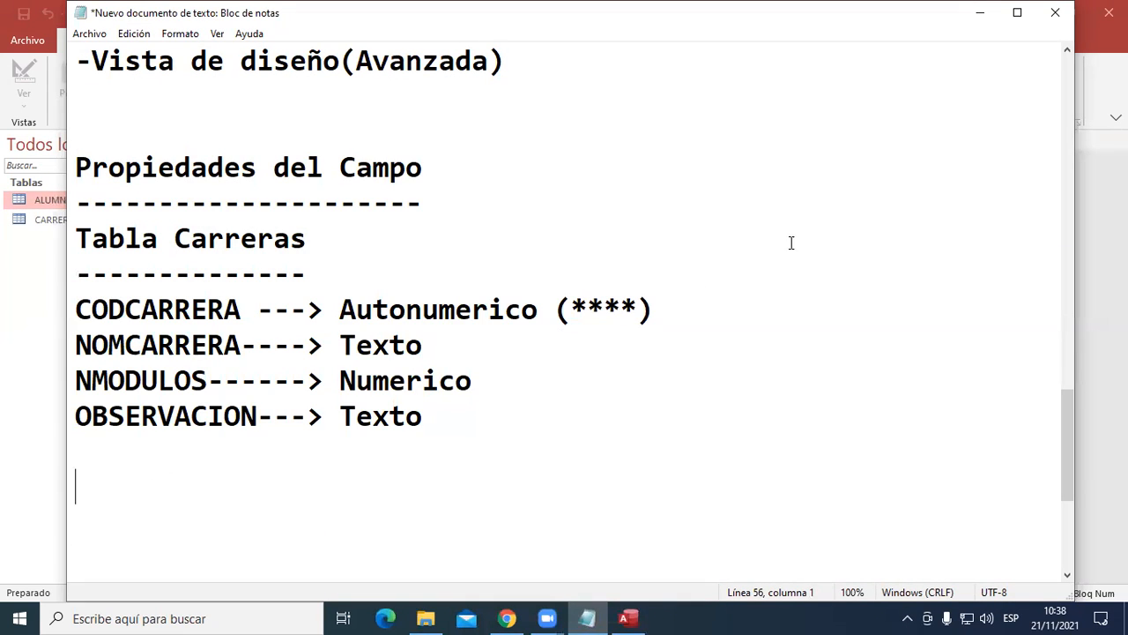
{"action": "scroll", "coordinate": [549, 262], "scroll_direction": "up", "scroll_amount": 5}
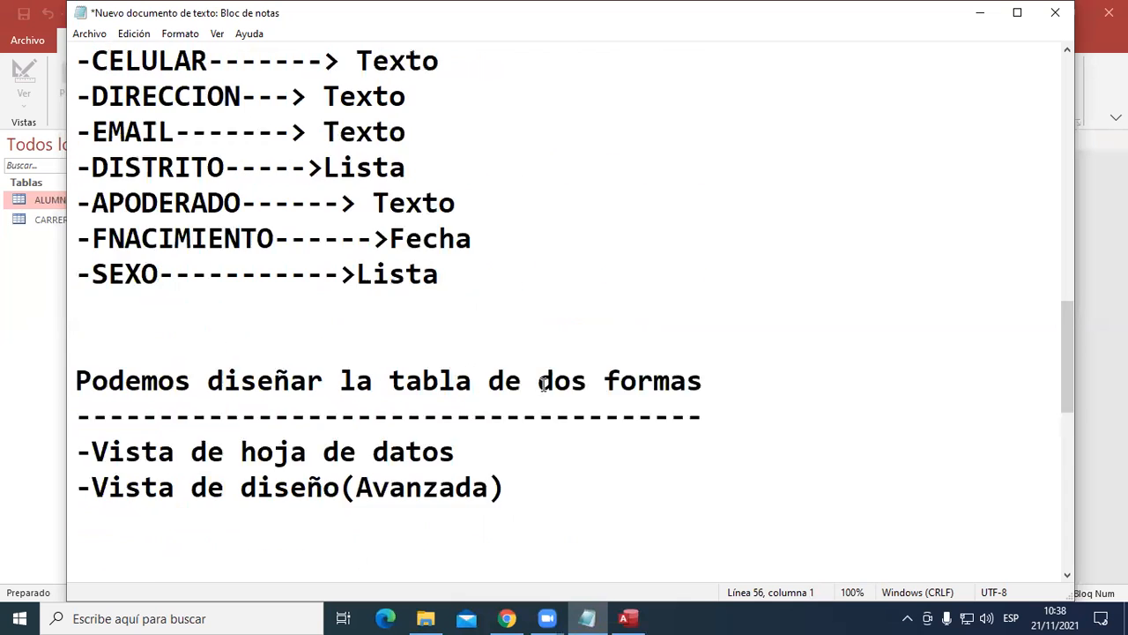
{"action": "scroll", "coordinate": [549, 386], "scroll_direction": "up", "scroll_amount": 1}
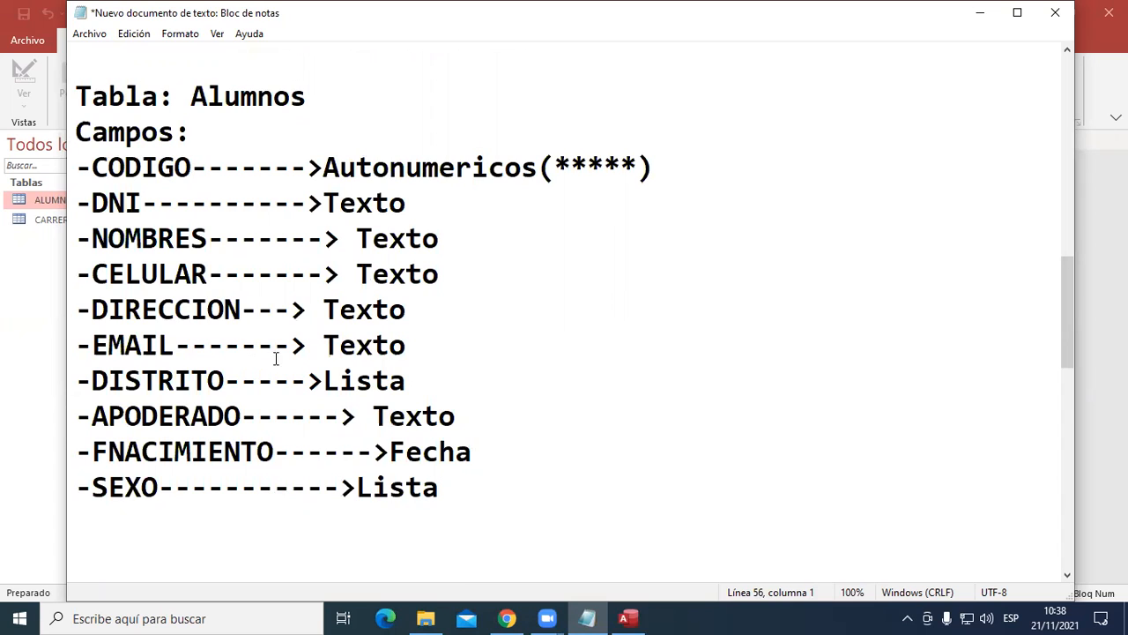
{"action": "left_click_drag", "start_coordinate": [414, 346], "coordinate": [75, 348]}
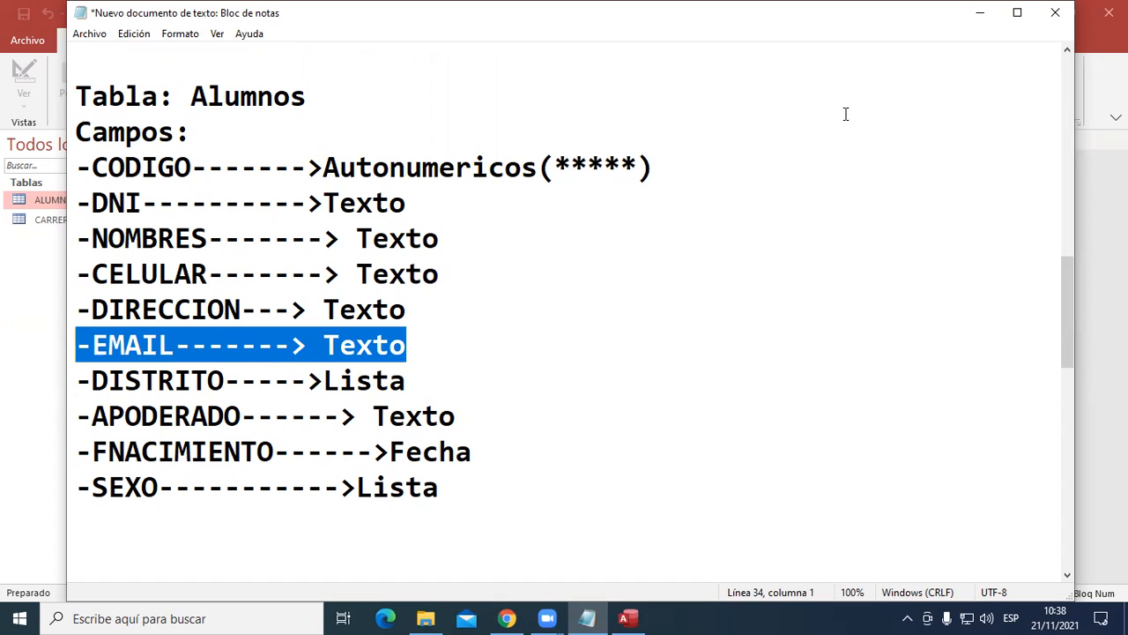
{"action": "left_click_drag", "start_coordinate": [81, 344], "coordinate": [442, 335]}
{"action": "left_click", "coordinate": [413, 379]}
{"action": "left_click_drag", "start_coordinate": [443, 353], "coordinate": [67, 349]}
- Start a new field line "-CARRERA--------" below SEXO in the Alumnos field list
{"action": "left_click", "coordinate": [107, 512]}
{"action": "type", "text": "-"}
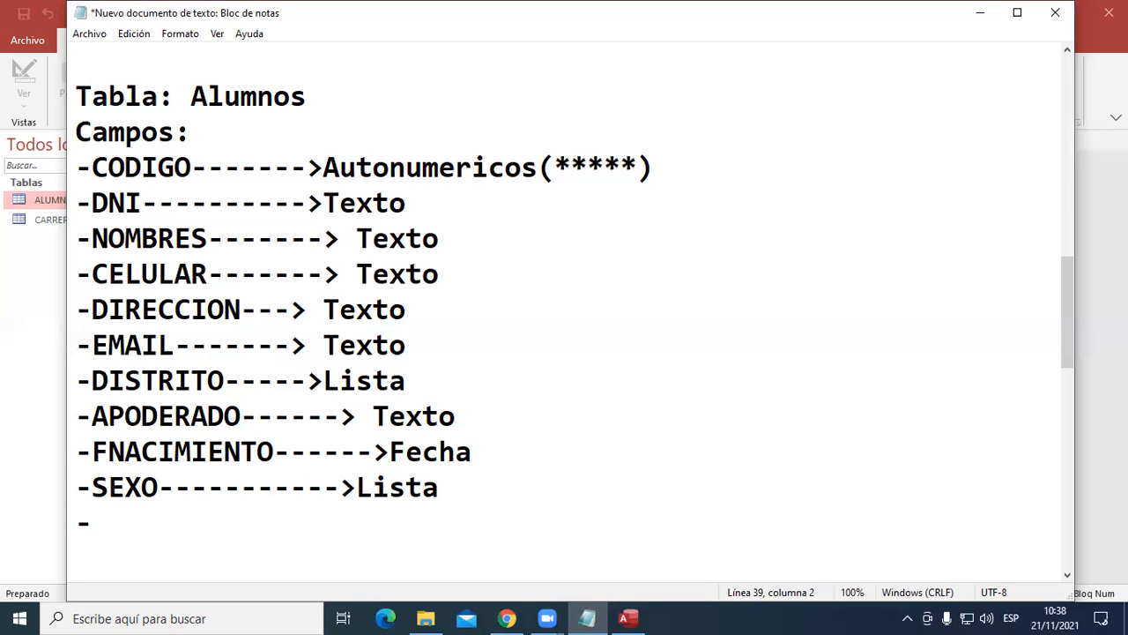
{"action": "type", "text": "CARRERAS"}
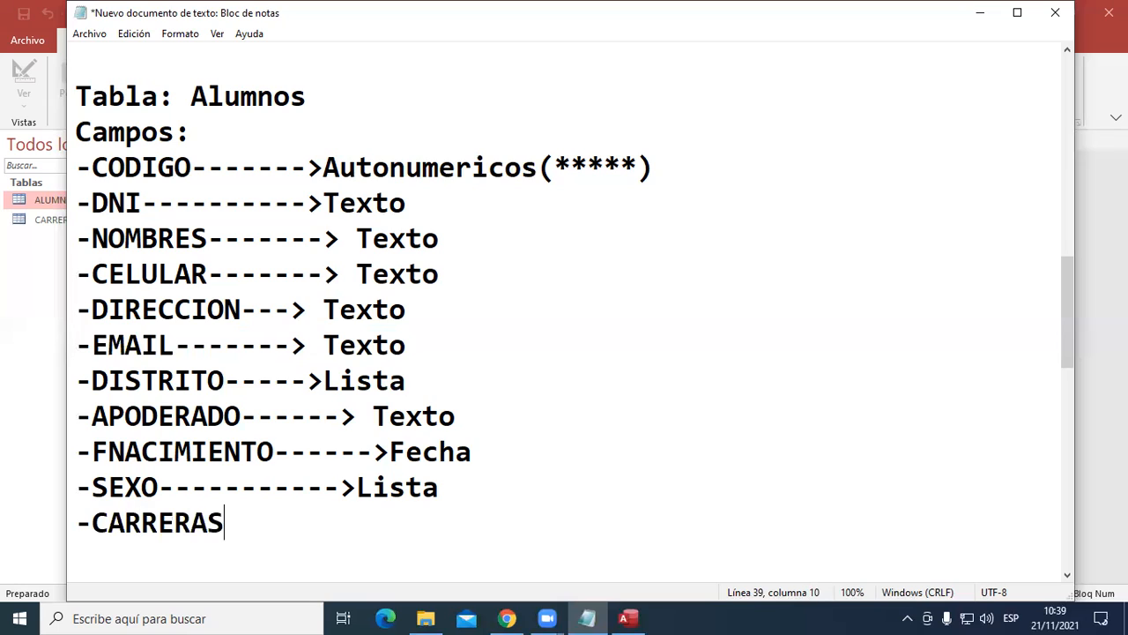
{"action": "key", "text": "BackSpace"}
{"action": "type", "text": "a"}
{"action": "key", "text": "BackSpace"}
{"action": "type", "text": "A"}
{"action": "type", "text": "--------"}
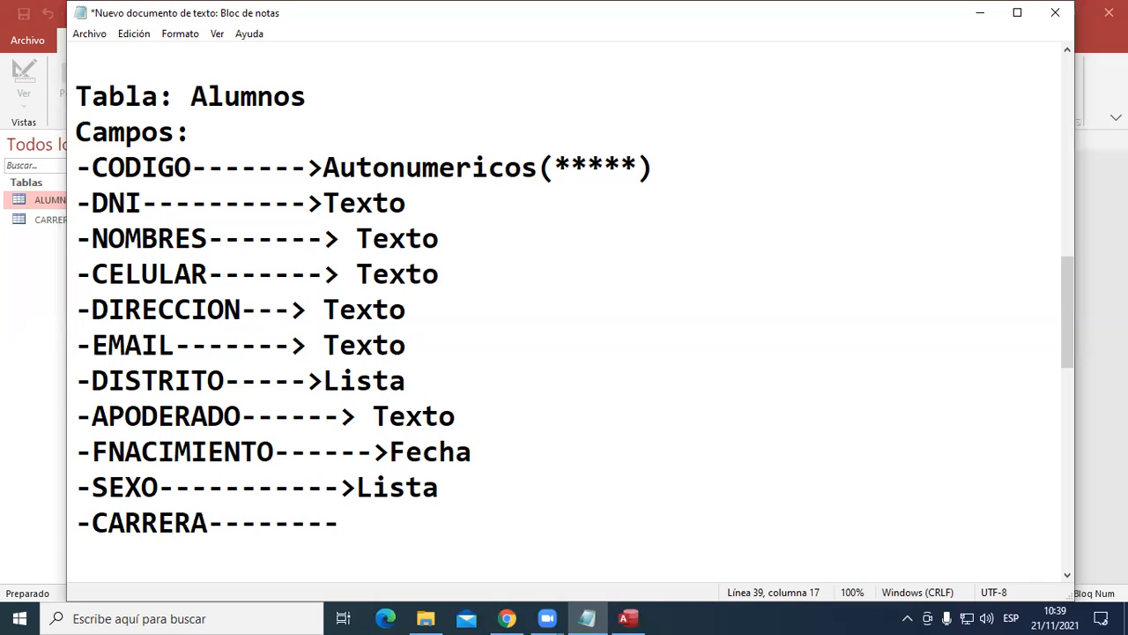
{"action": "type", "text": "> lISTA"}
- Complete the CARRERA line with an arrowhead and the data type "Lista"
{"action": "key", "text": "BackSpace"}
{"action": "key", "text": "BackSpace"}
{"action": "key", "text": "BackSpace"}
{"action": "key", "text": "BackSpace"}
{"action": "key", "text": "BackSpace"}
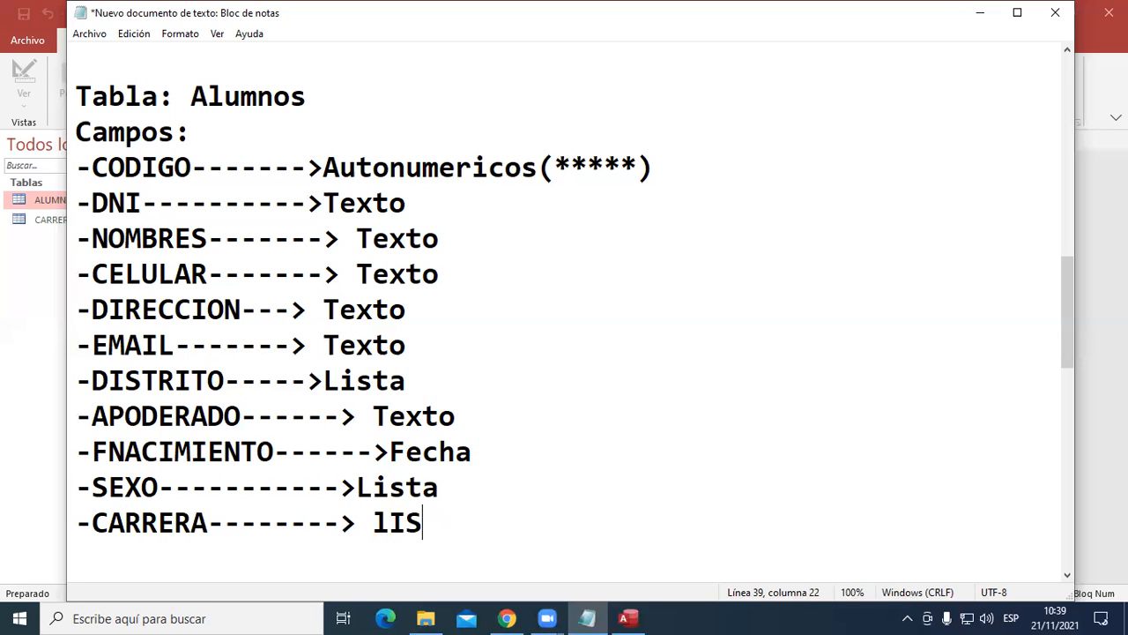
{"action": "type", "text": "Lista"}
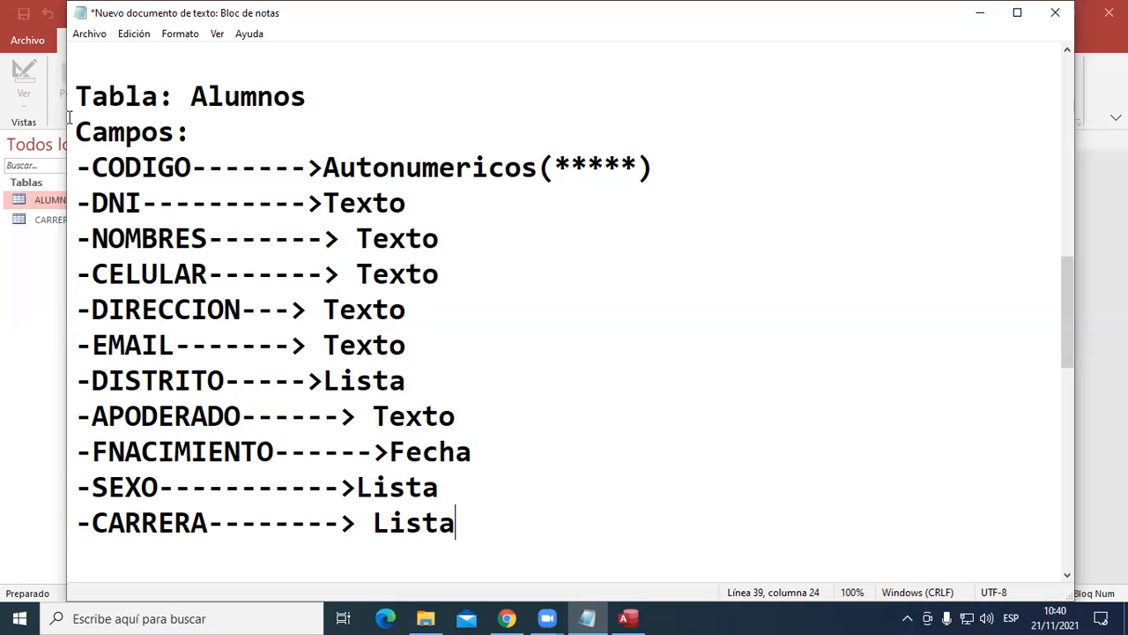
- Review the Alumnos heading and the EMAIL and CARRERA lines in the notes
{"action": "left_click_drag", "start_coordinate": [76, 96], "coordinate": [320, 95]}
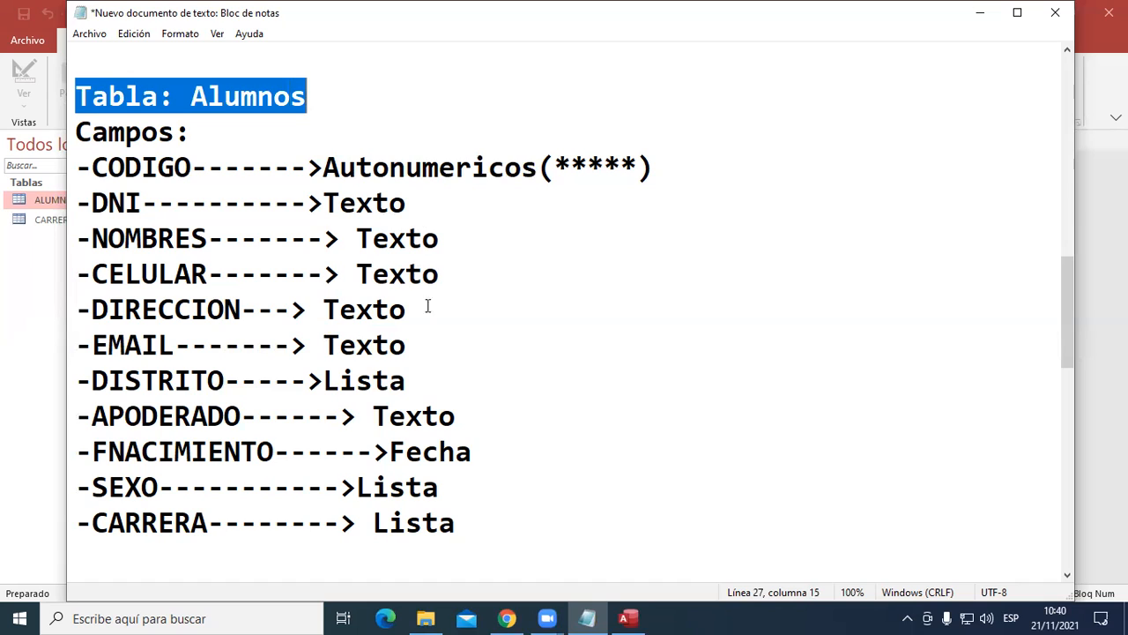
{"action": "left_click_drag", "start_coordinate": [77, 344], "coordinate": [436, 340]}
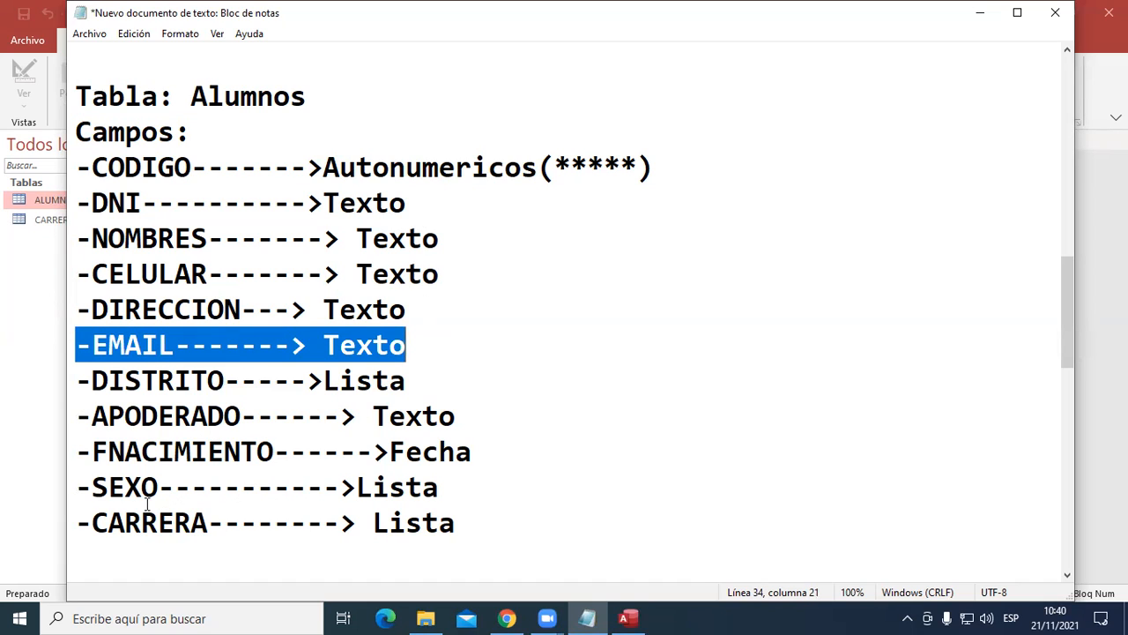
{"action": "left_click_drag", "start_coordinate": [71, 521], "coordinate": [9, 534]}
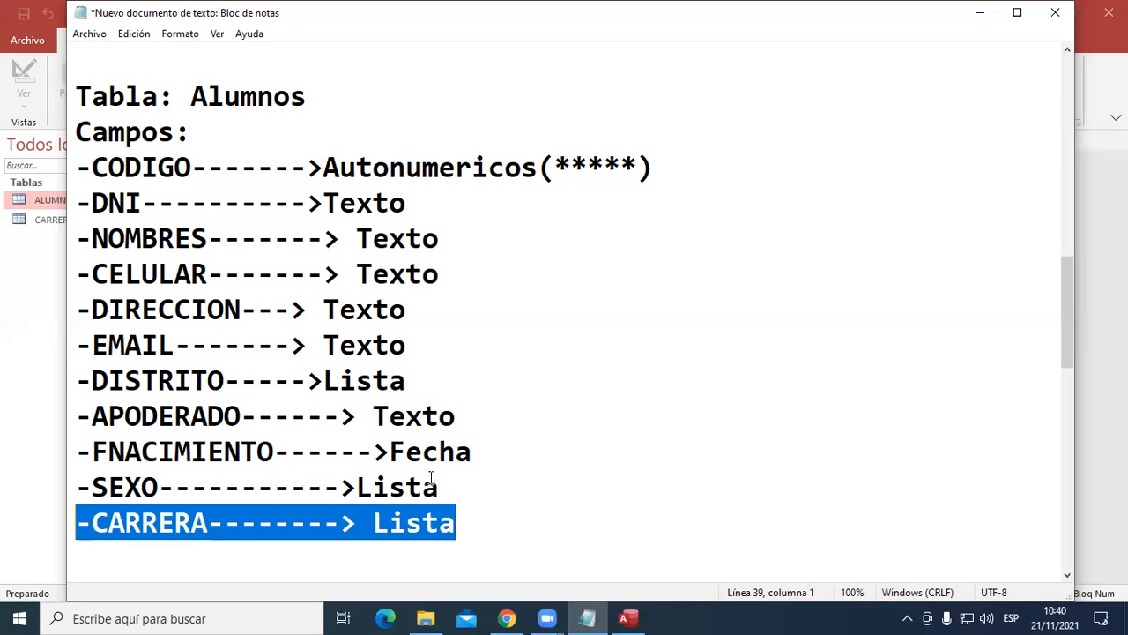
- Put the notes away, return to Access and open the ALUMNOS table at its last columns
{"action": "left_click", "coordinate": [980, 12]}
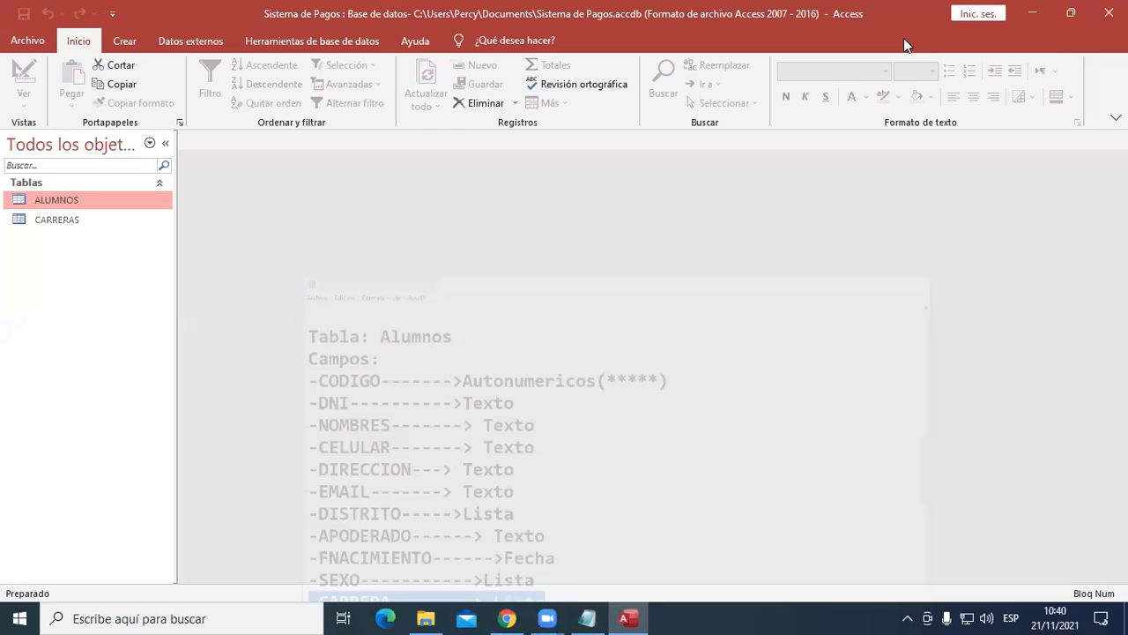
{"action": "double_click", "coordinate": [79, 200]}
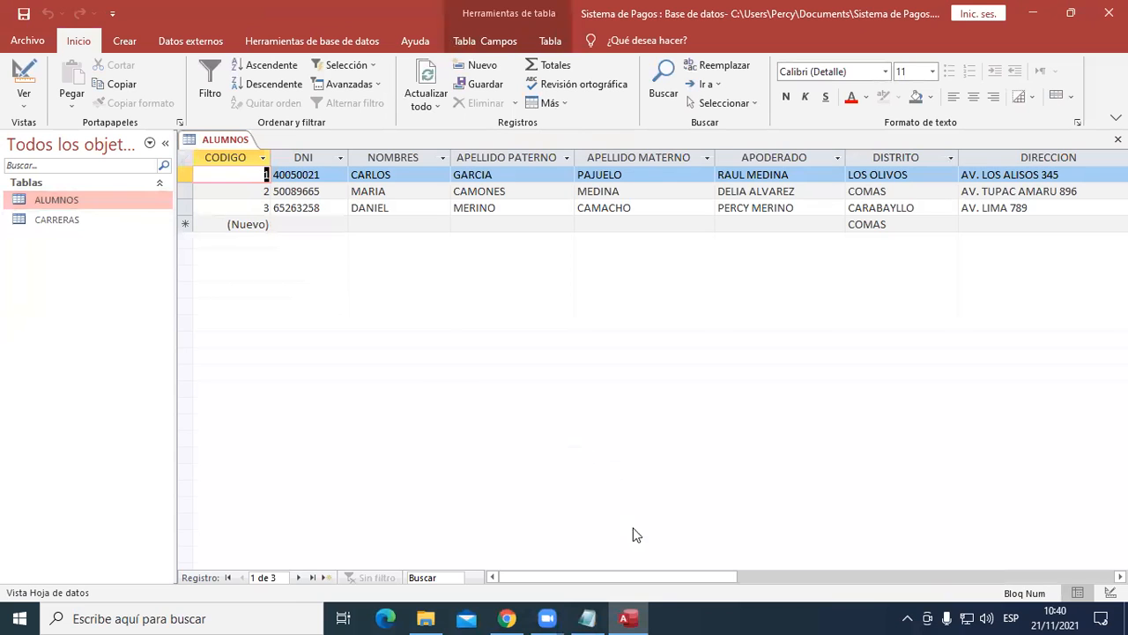
{"action": "left_click_drag", "start_coordinate": [663, 578], "coordinate": [878, 575]}
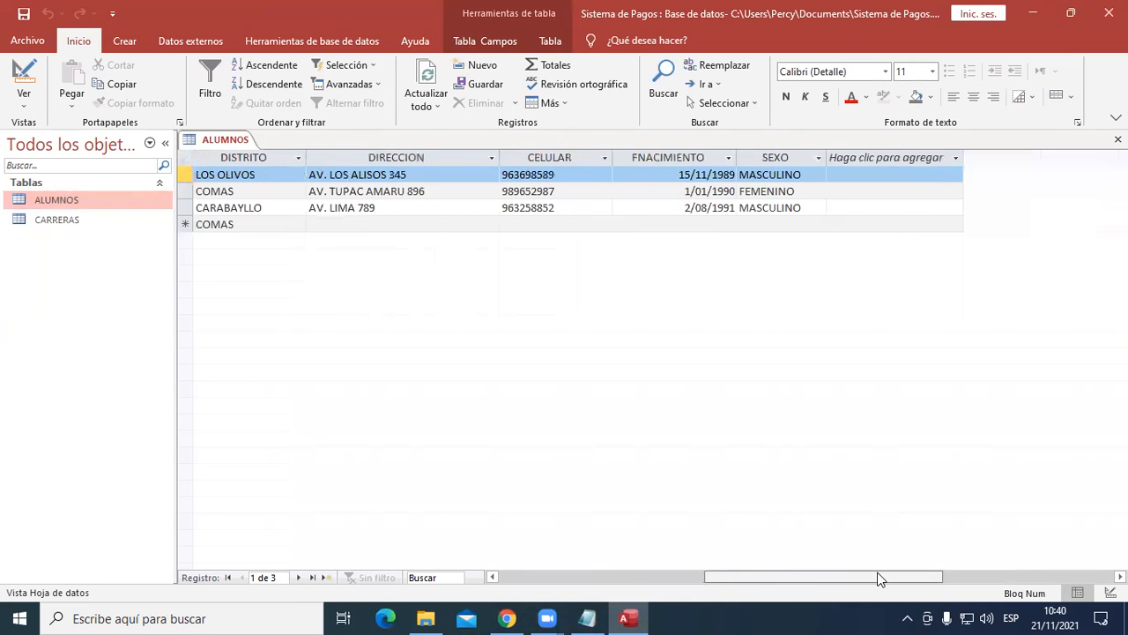
- Add a short text field named EMAIL after the SEXO column of the ALUMNOS table
{"action": "left_click", "coordinate": [938, 160]}
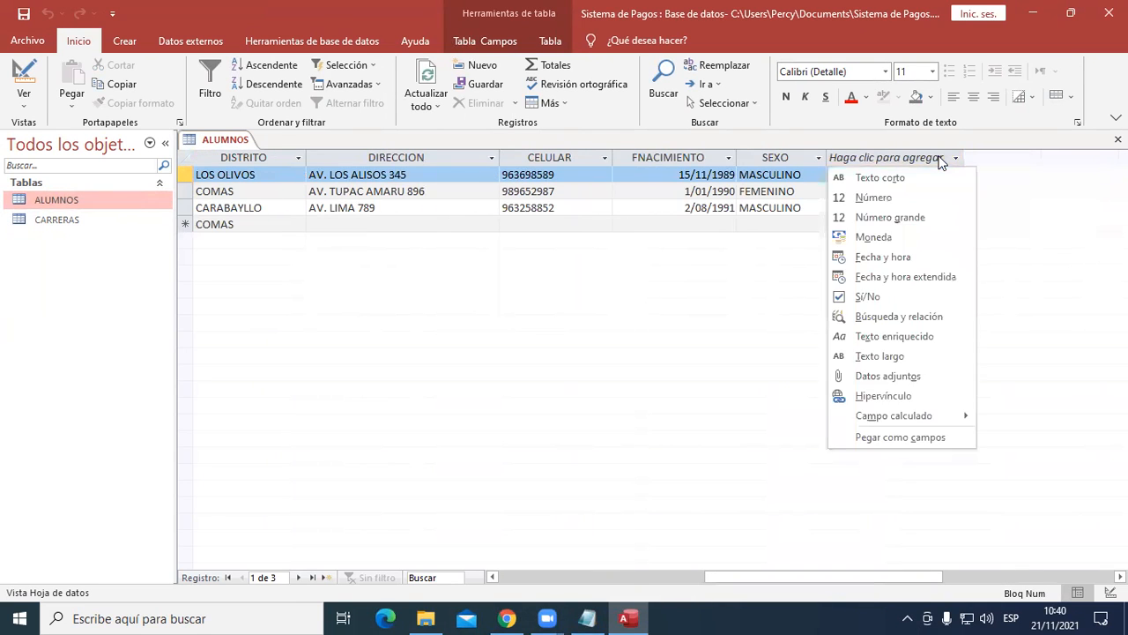
{"action": "left_click", "coordinate": [916, 180]}
{"action": "key", "text": "Caps_Lock"}
{"action": "type", "text": "EMAIL"}
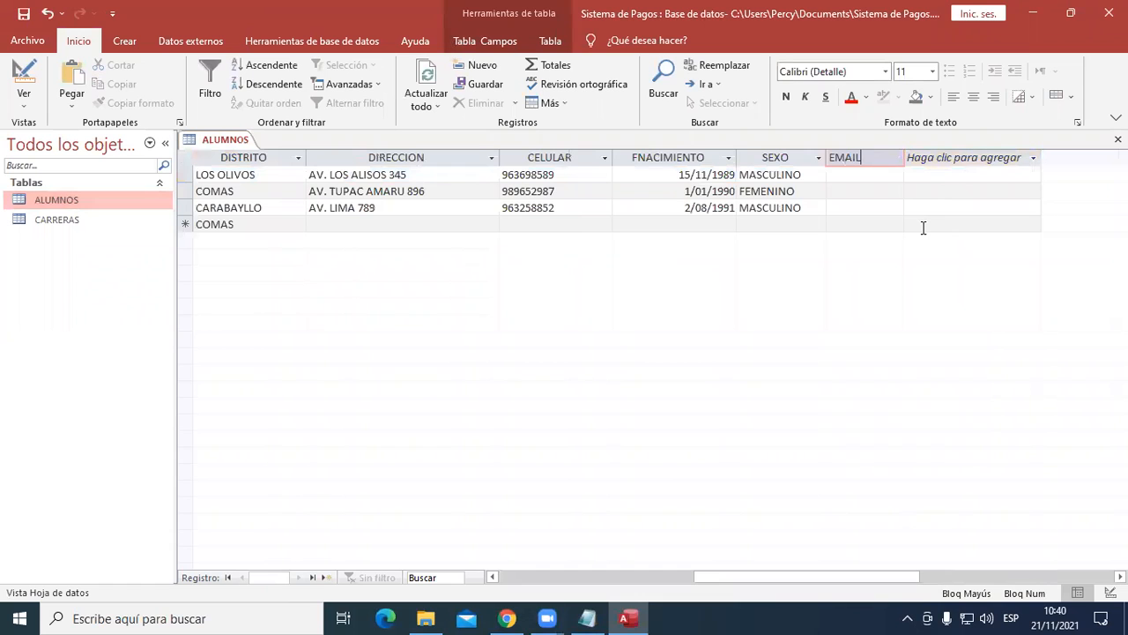
{"action": "key", "text": "Return"}
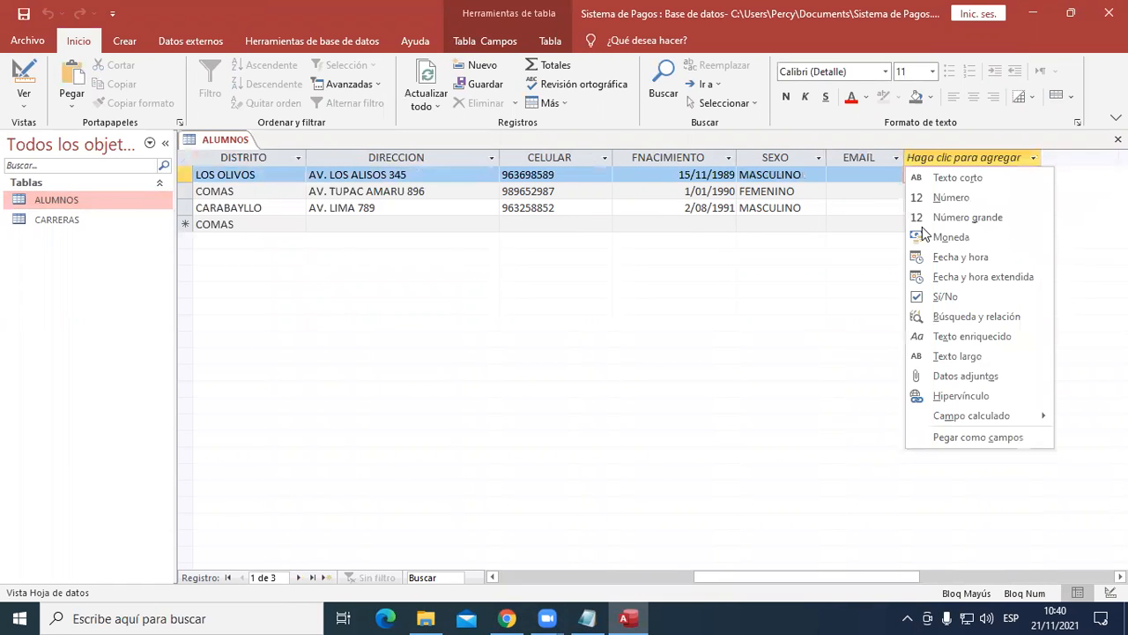
- Set the EMAIL field's size to 160 and accept the possible data loss
{"action": "left_click", "coordinate": [855, 163]}
{"action": "left_click", "coordinate": [861, 161]}
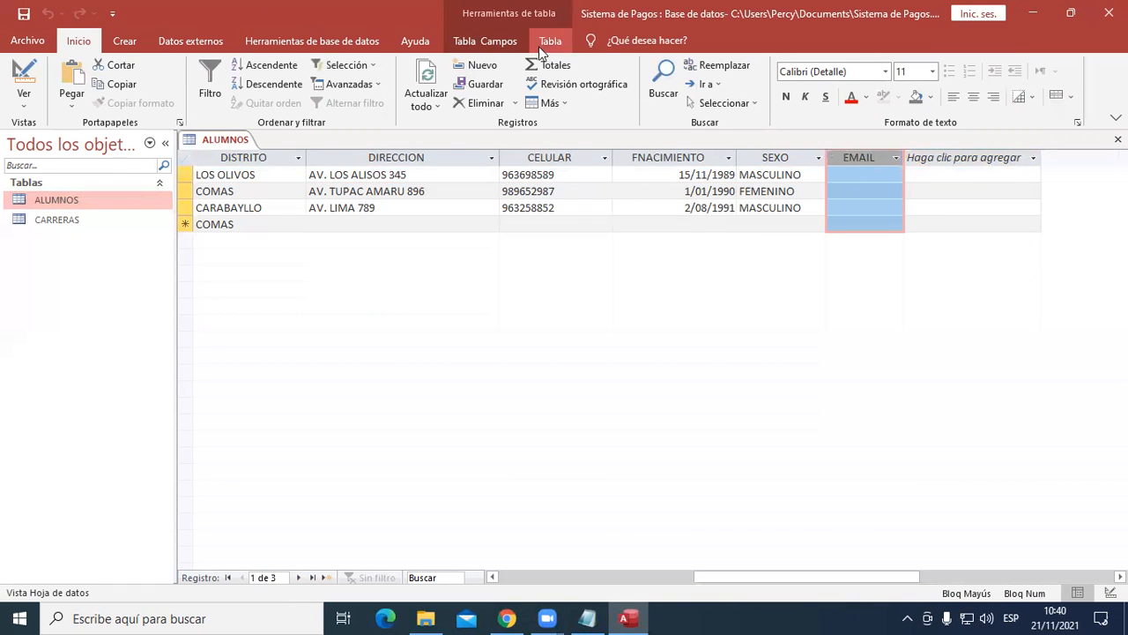
{"action": "left_click", "coordinate": [495, 43]}
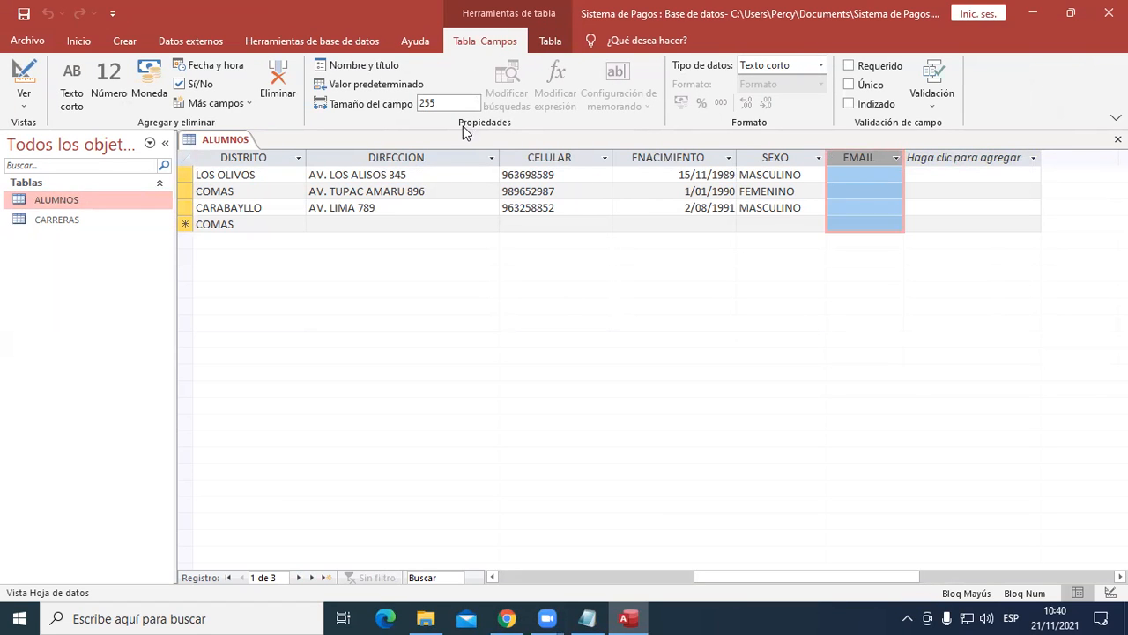
{"action": "left_click", "coordinate": [448, 103]}
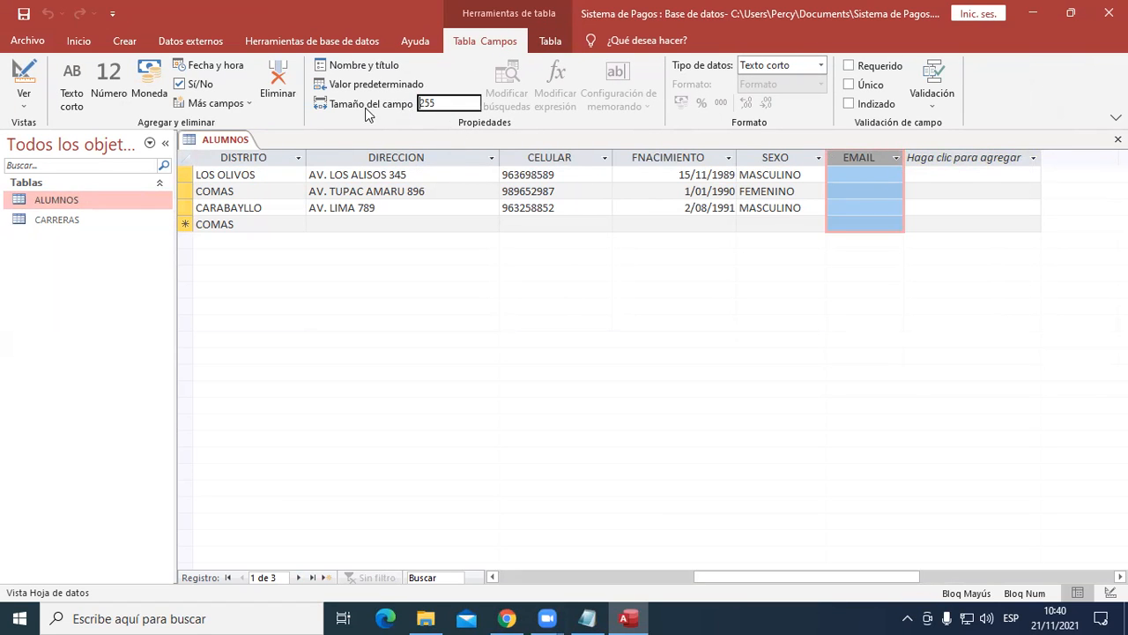
{"action": "double_click", "coordinate": [448, 103]}
{"action": "type", "text": "160"}
{"action": "key", "text": "Return"}
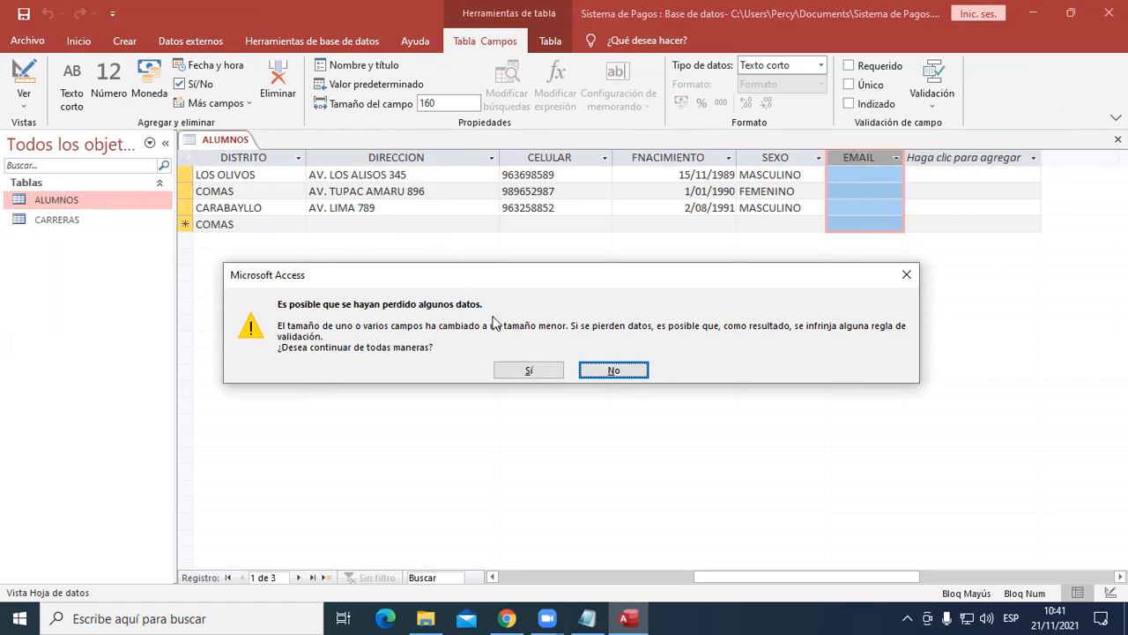
{"action": "left_click", "coordinate": [527, 371]}
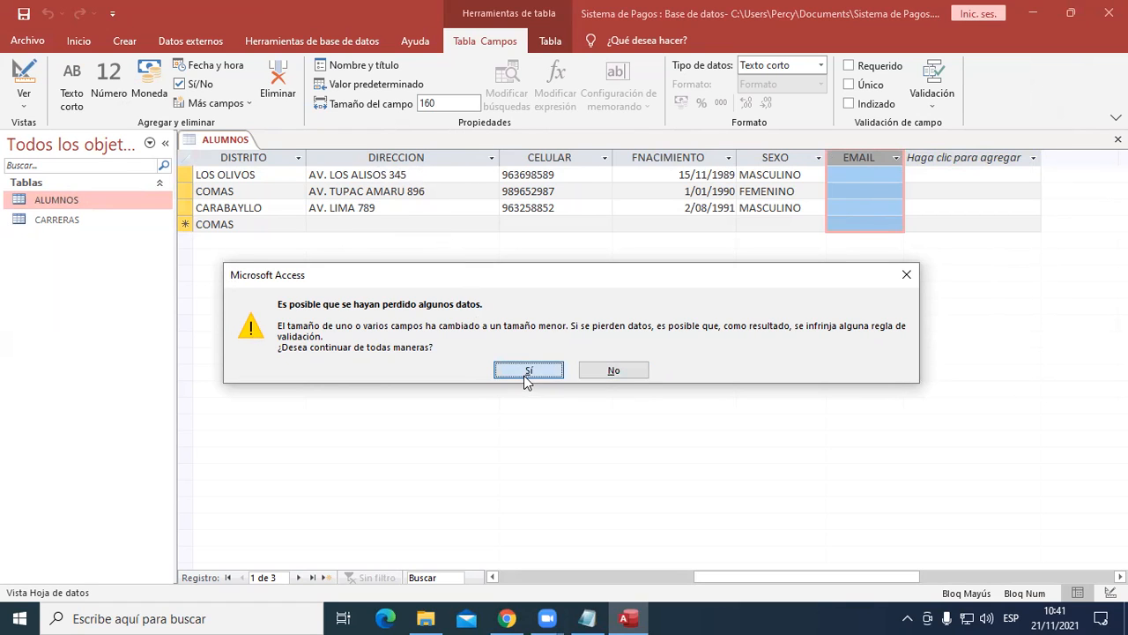
- Widen the EMAIL column of the ALUMNOS table and select the whole column
{"action": "left_click_drag", "start_coordinate": [906, 157], "coordinate": [960, 157]}
{"action": "left_click", "coordinate": [996, 157]}
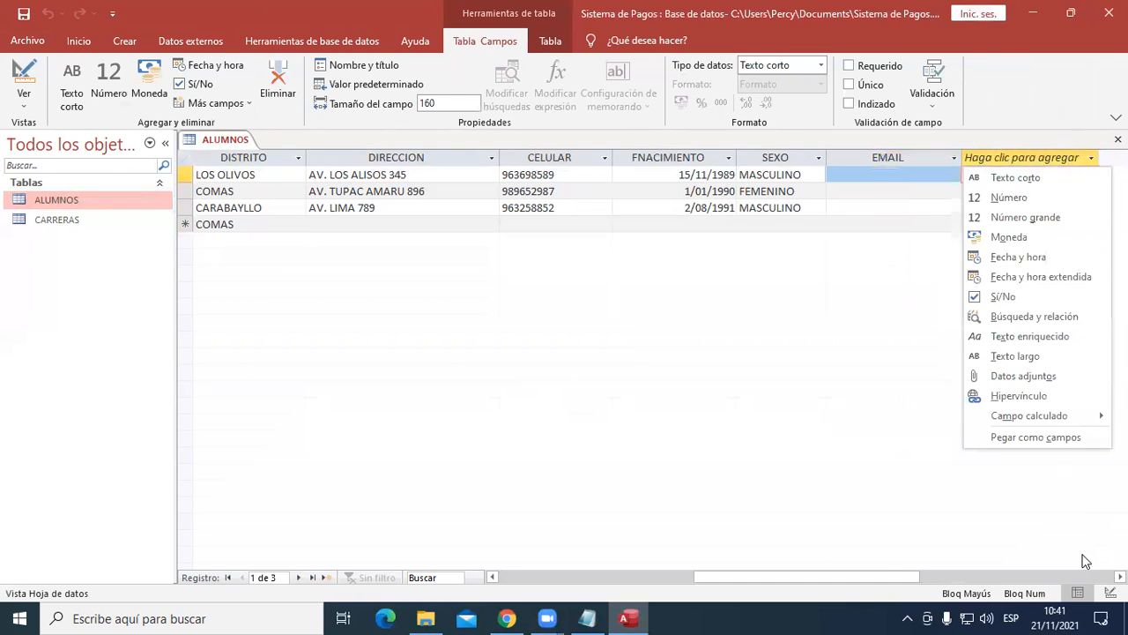
{"action": "left_click_drag", "start_coordinate": [806, 576], "coordinate": [893, 577]}
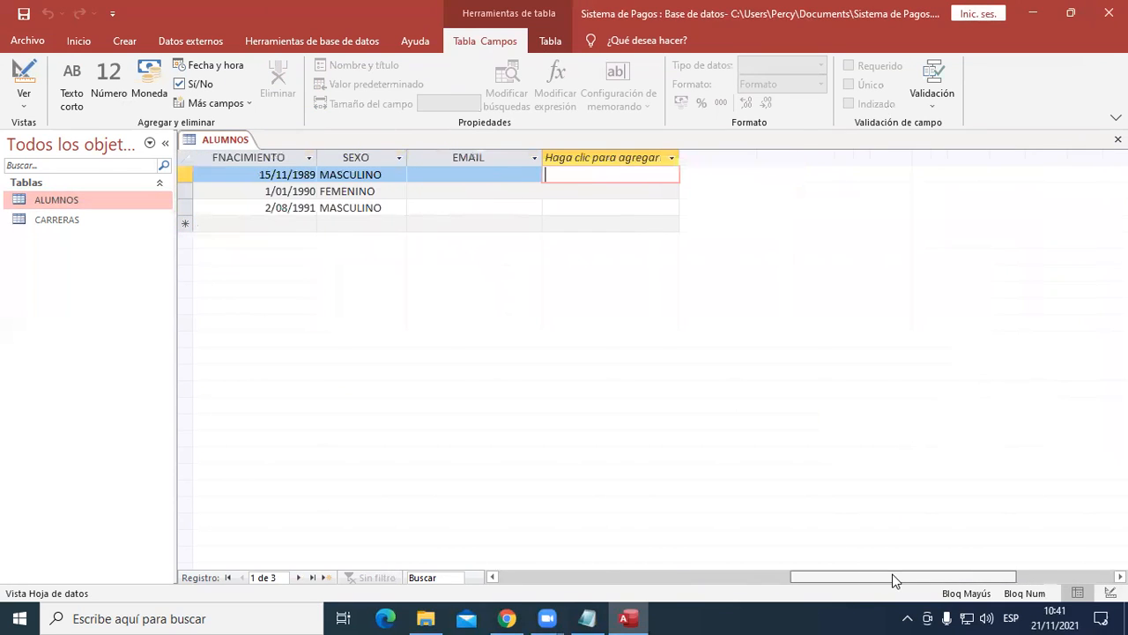
{"action": "left_click", "coordinate": [640, 158]}
{"action": "left_click", "coordinate": [488, 156]}
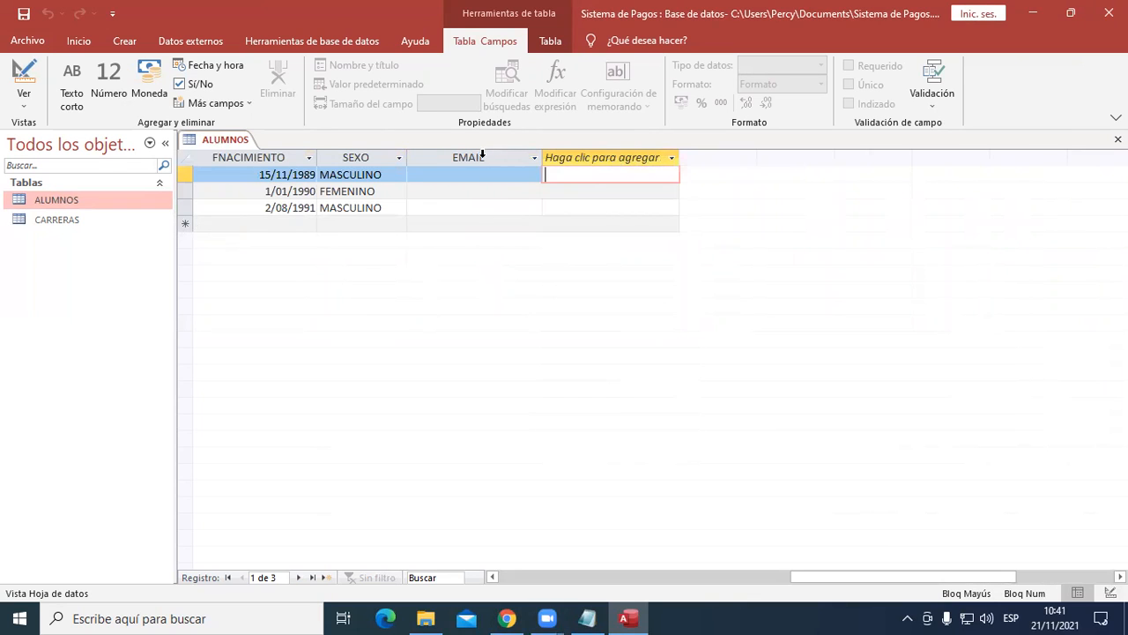
{"action": "left_click", "coordinate": [477, 160]}
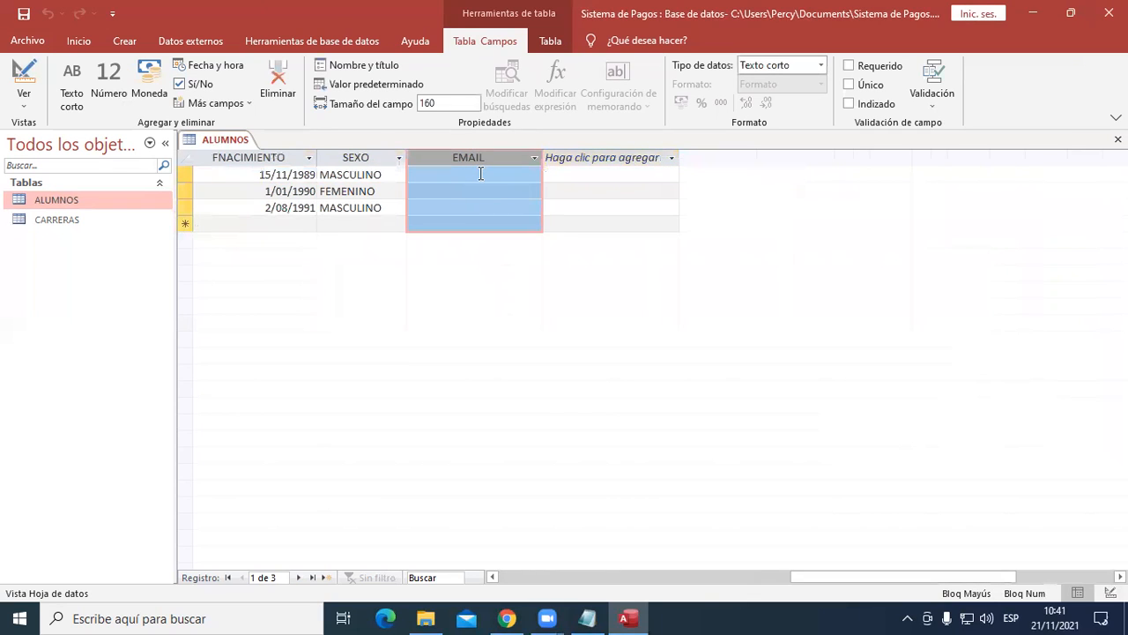